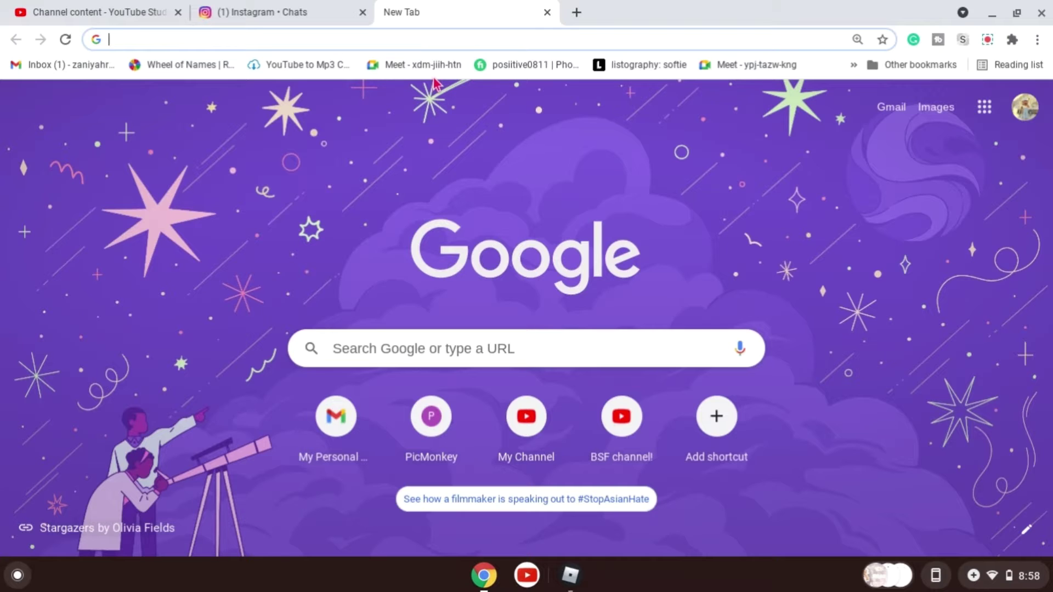
Search Google Images for cottagecore background aesthetic.
type("cottag")
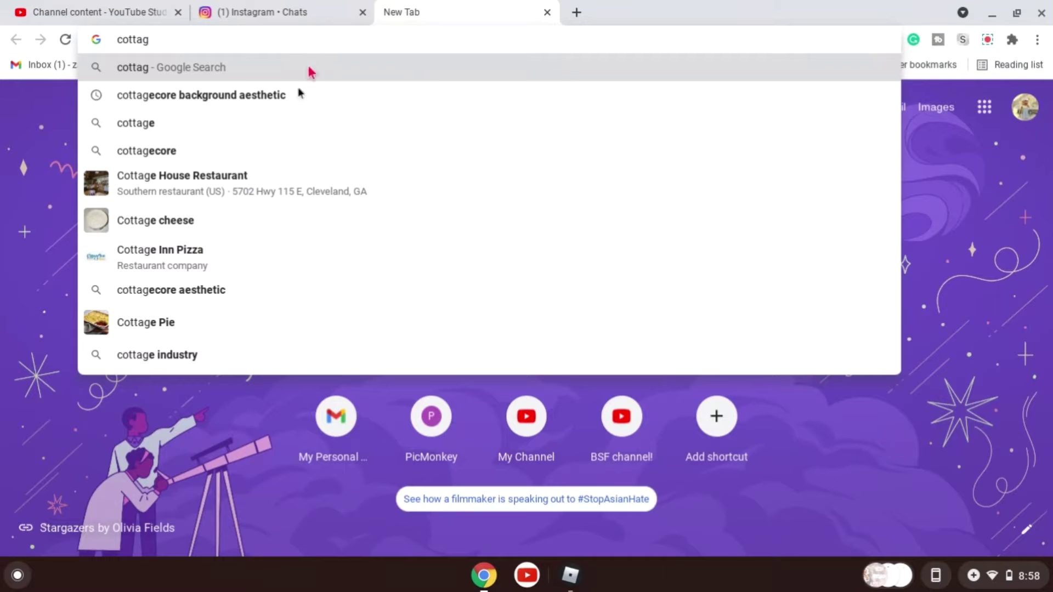
left_click(281, 97)
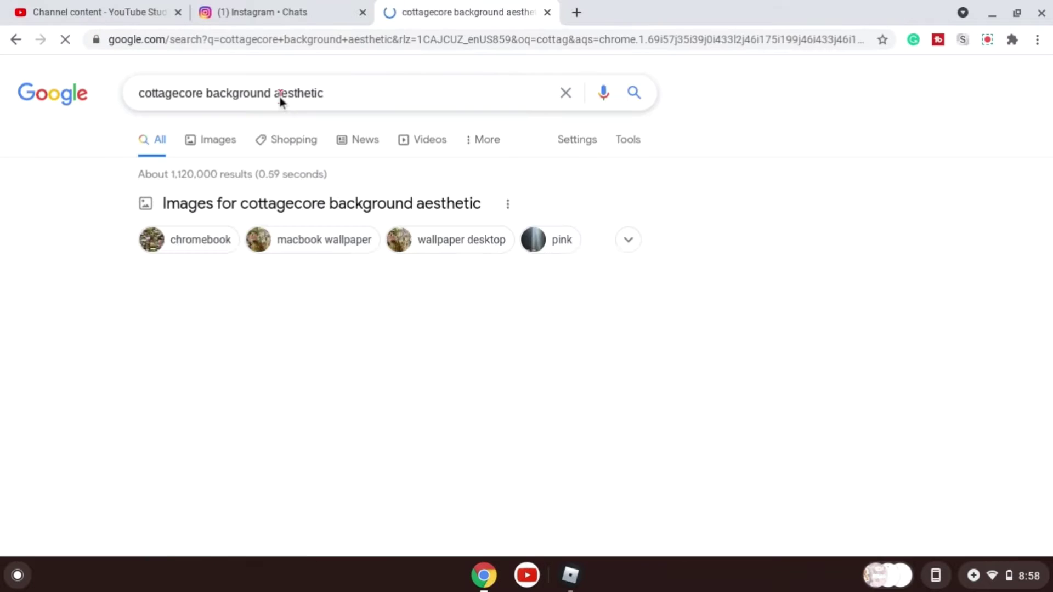
left_click(210, 144)
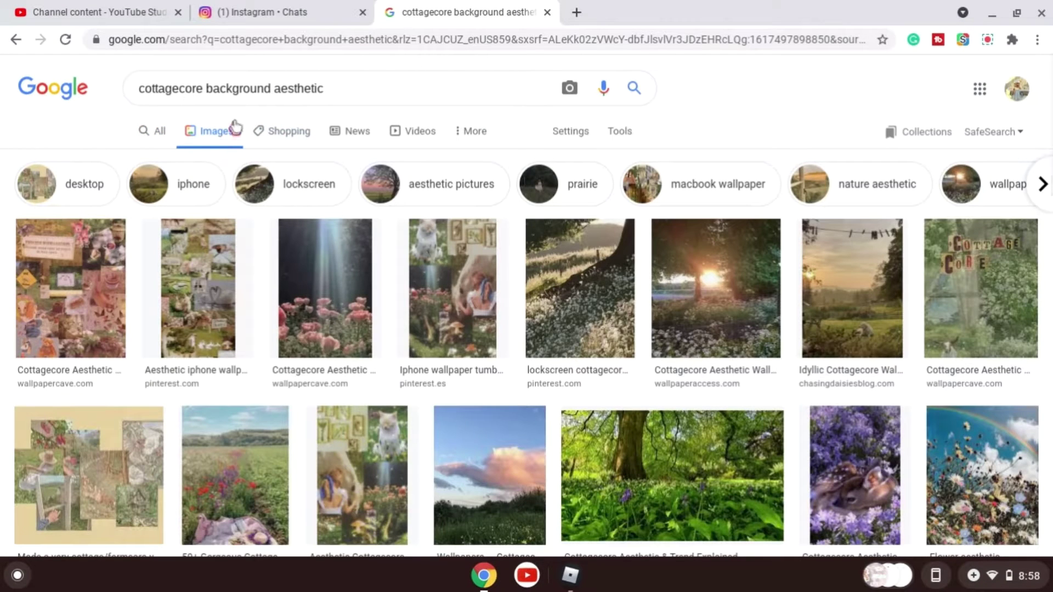
scroll(439, 318, "down", 1)
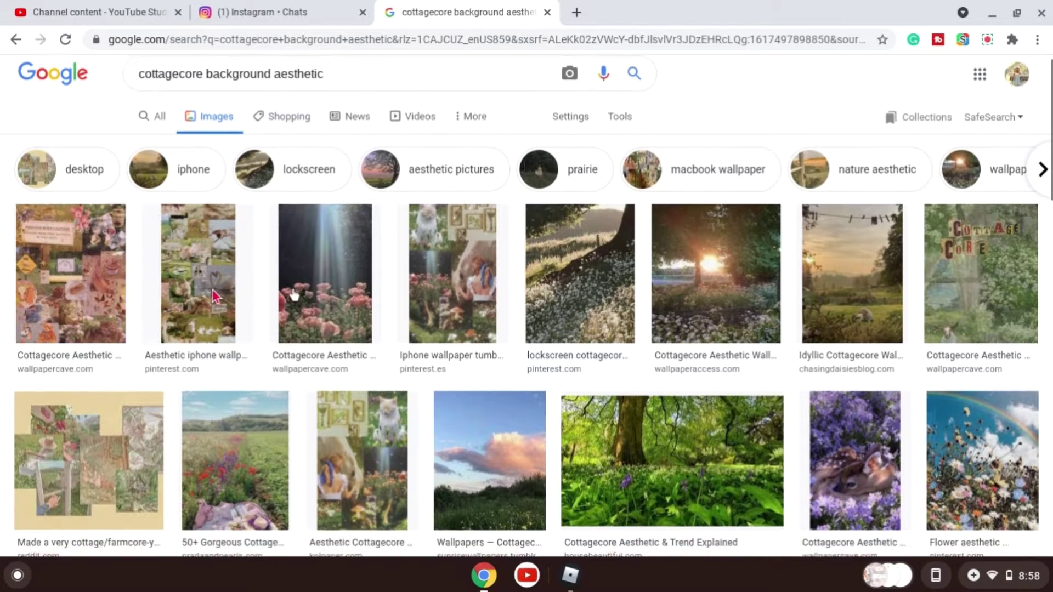
Save the first cottagecore collage image to Downloads as download.jpeg.
left_click(102, 222)
right_click(778, 334)
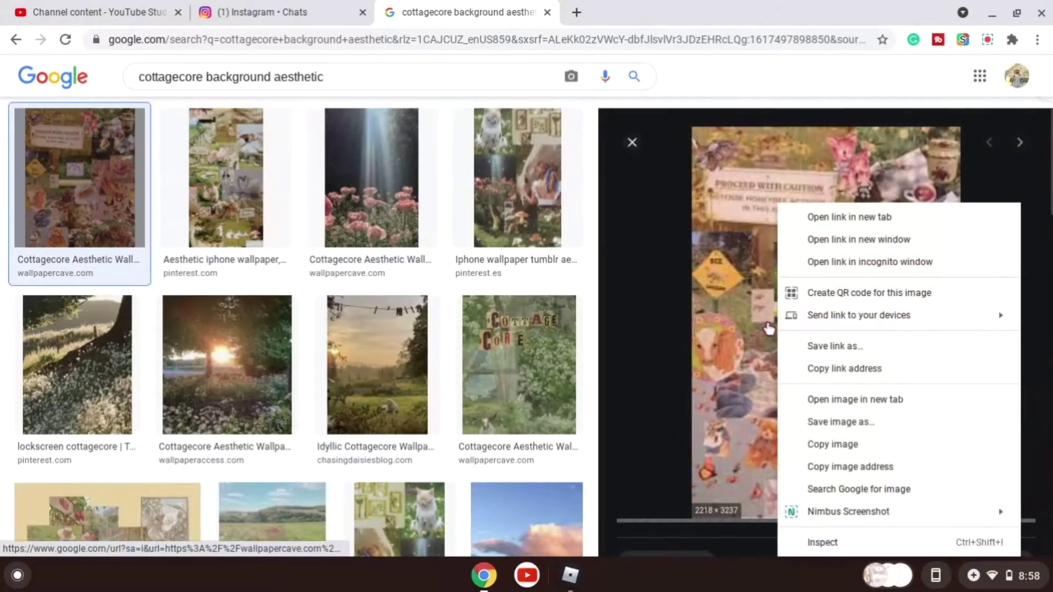
left_click(850, 433)
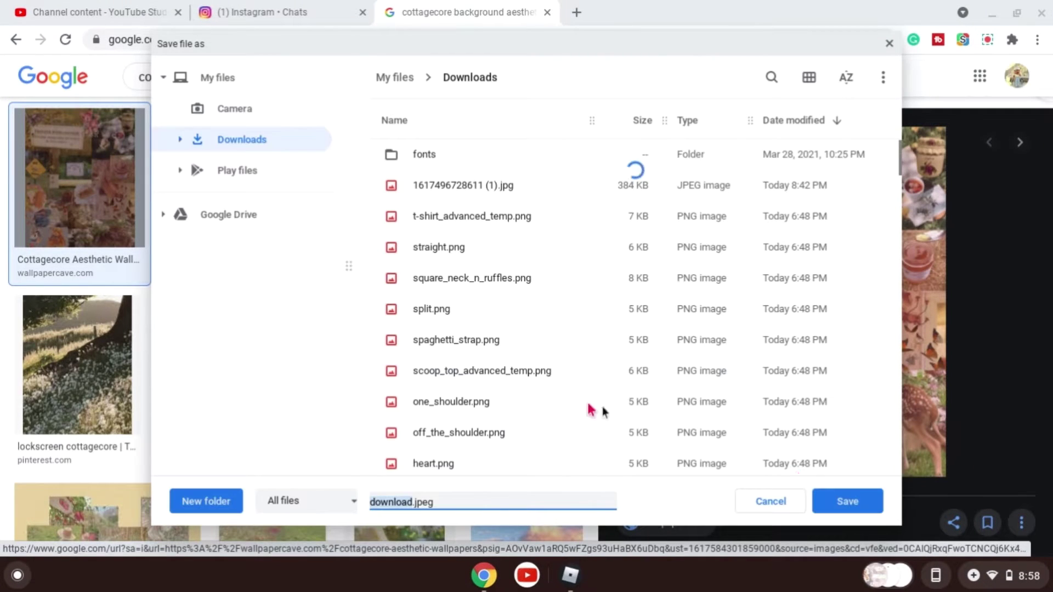
left_click(861, 502)
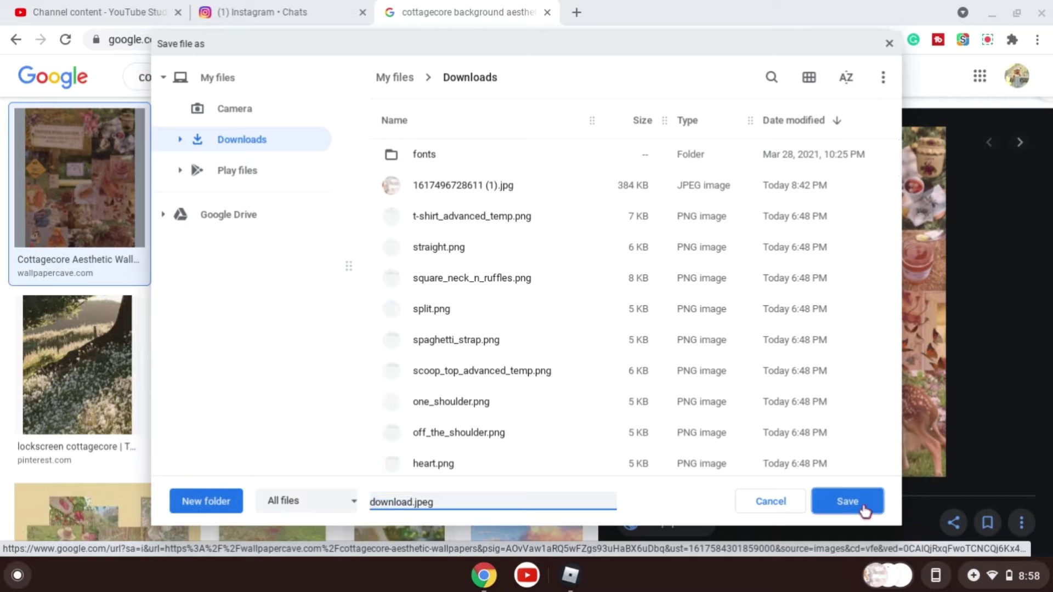
Close the search tab and open the Pixlr E photo editor at pixlr.com/e in a new tab.
left_click(547, 13)
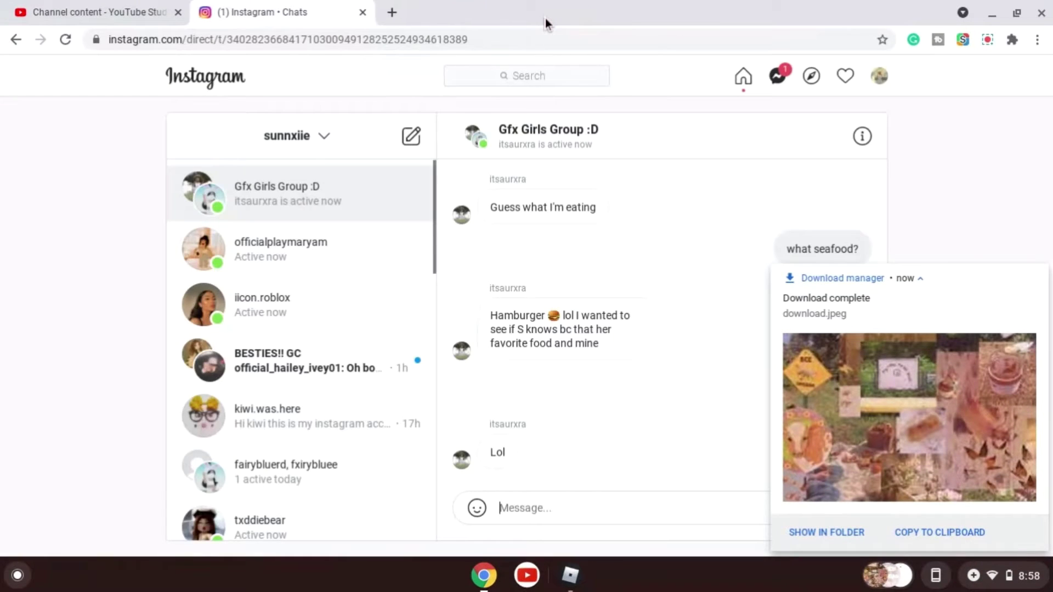
left_click(392, 12)
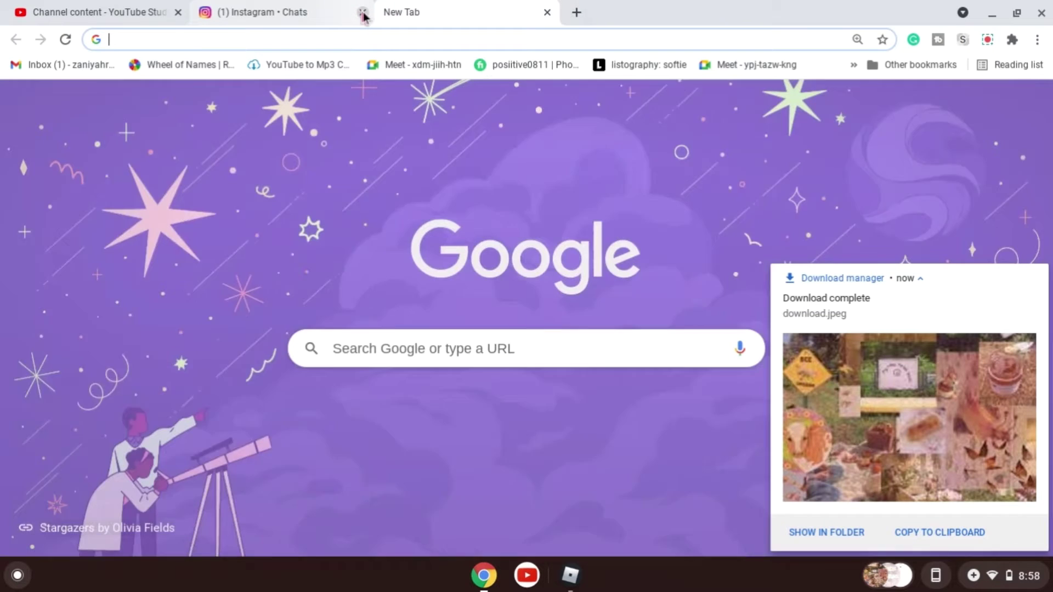
left_click(362, 13)
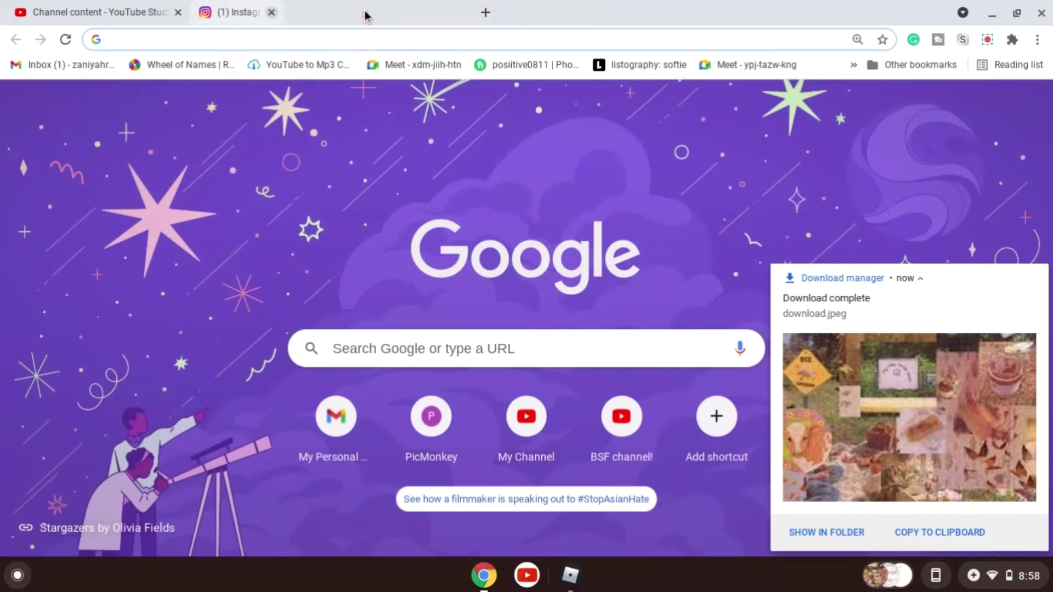
type("pix")
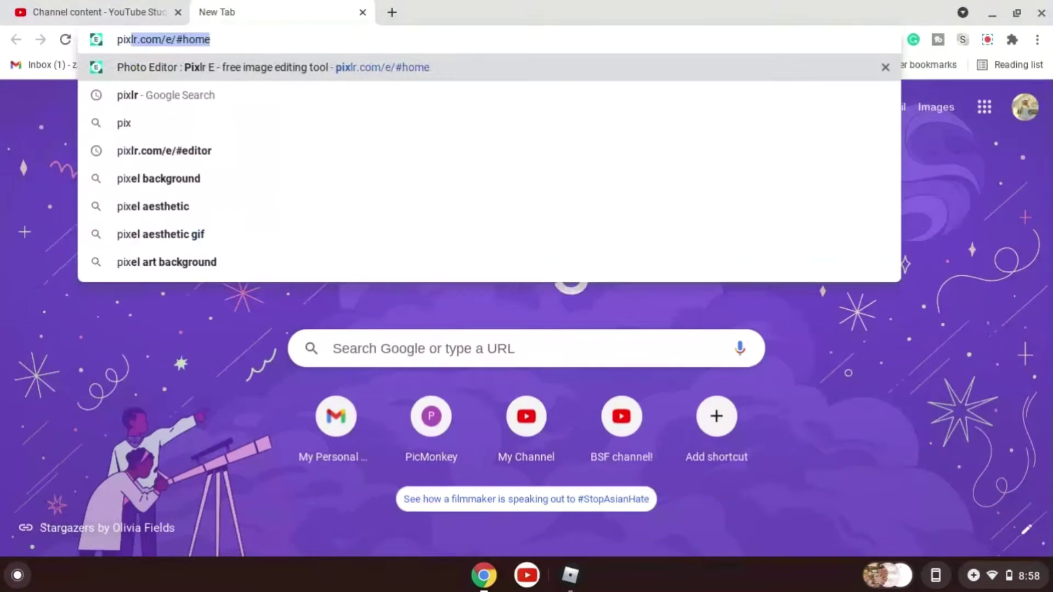
left_click(433, 68)
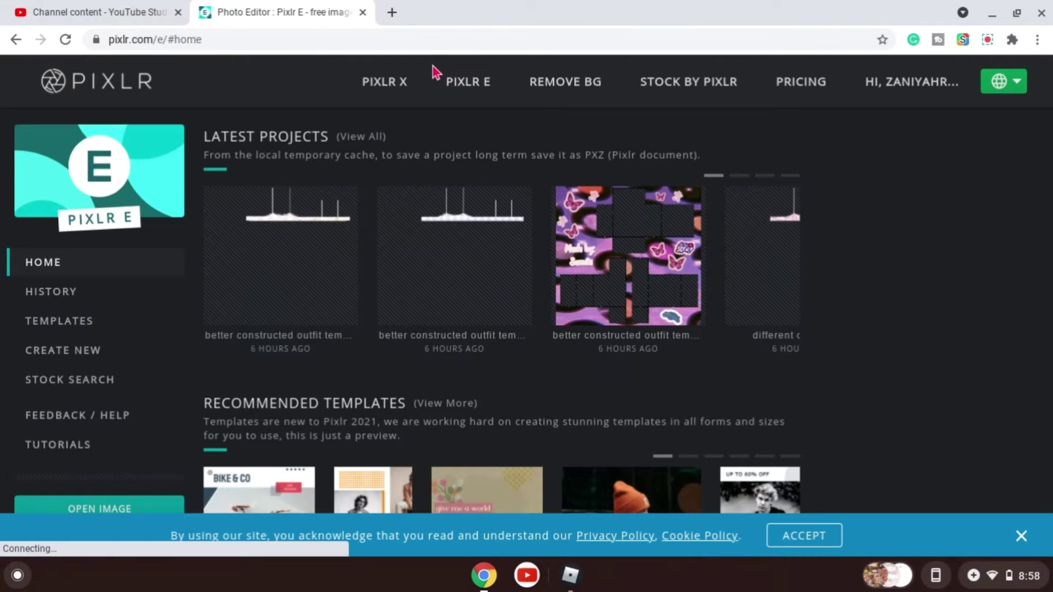
Open the downloaded download.jpeg image from Downloads in Pixlr E.
scroll(364, 284, "down", 2)
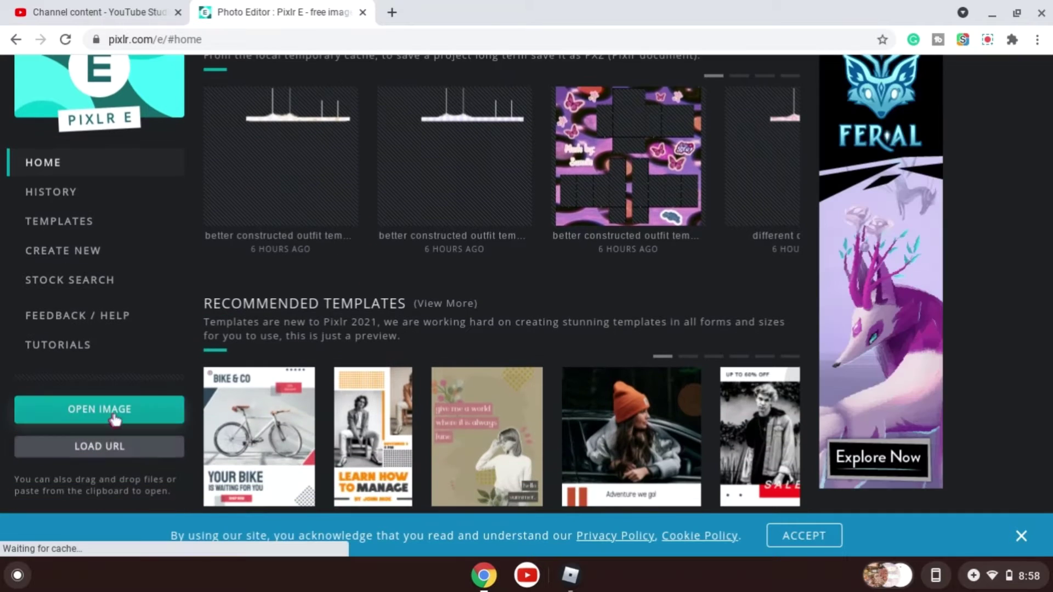
left_click(113, 417)
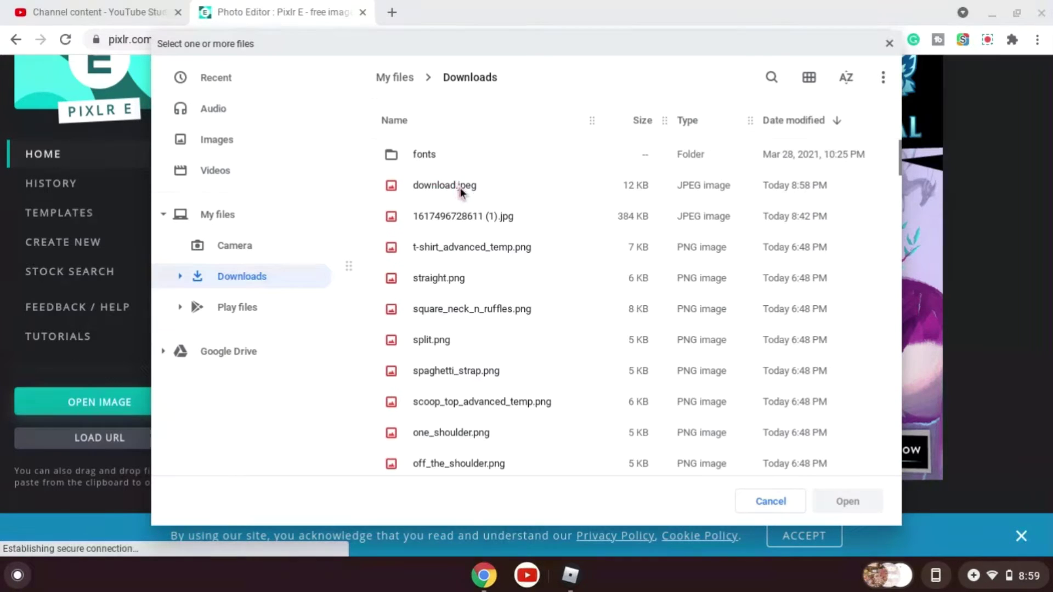
left_click(460, 188)
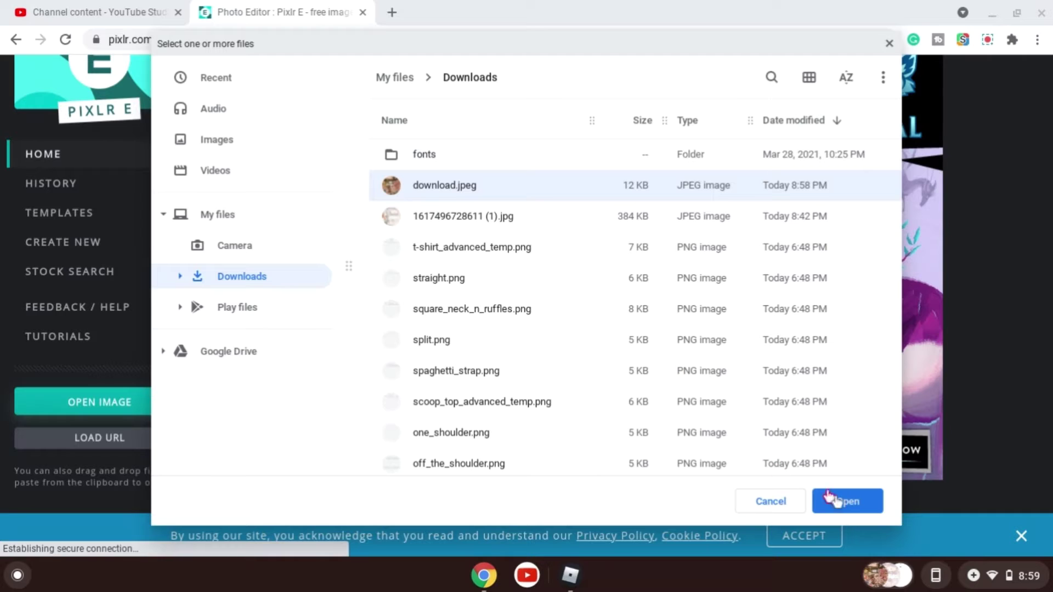
left_click(845, 502)
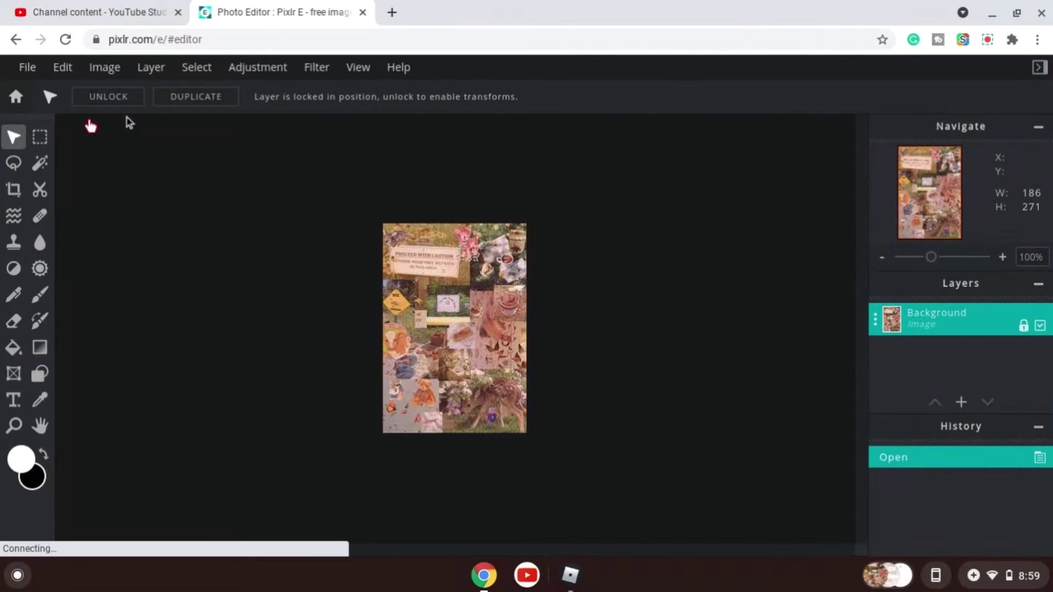
Resize the image to a width of 1280 pixels with proportions constrained.
scroll(535, 310, "up", 1)
scroll(535, 310, "up", 4)
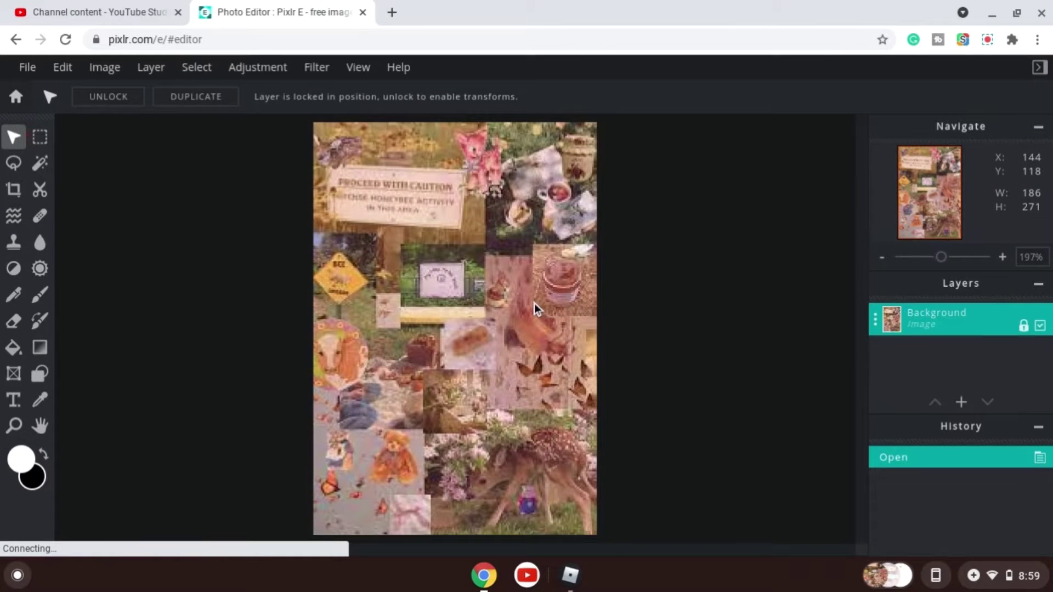
scroll(535, 310, "down", 4)
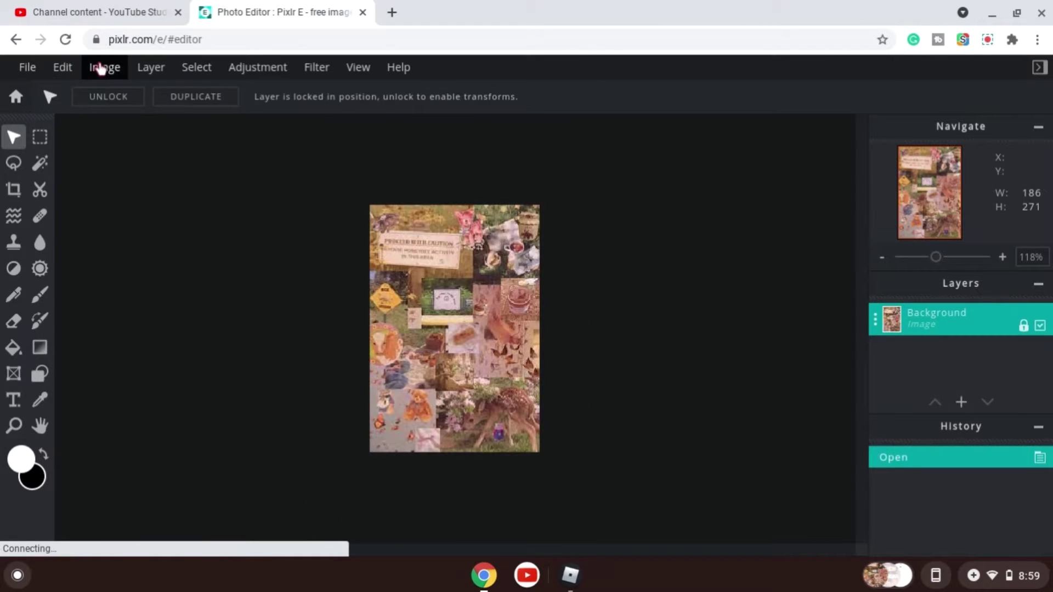
left_click(99, 68)
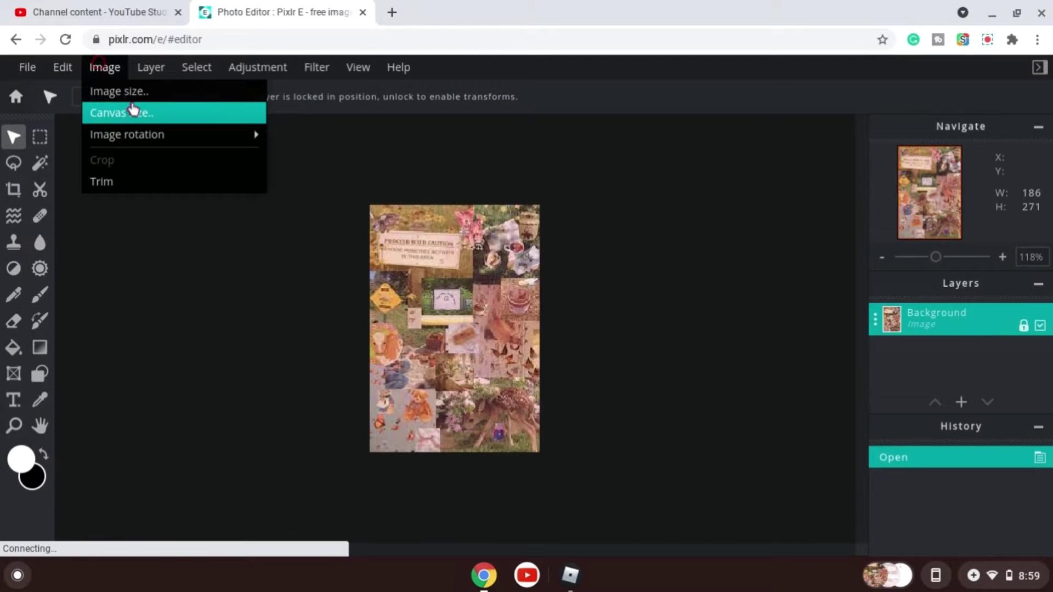
left_click(132, 95)
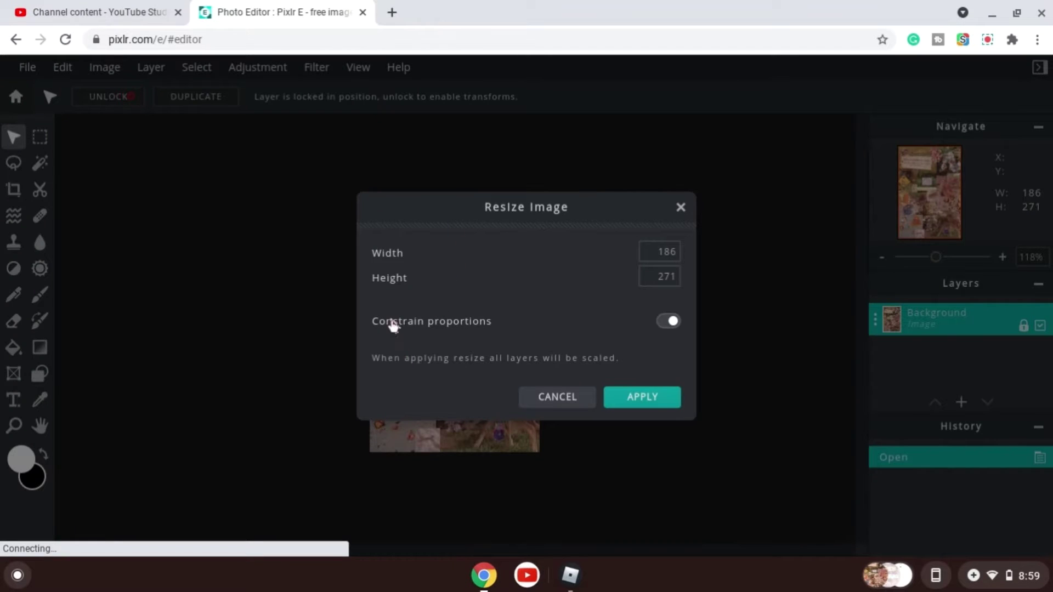
left_click(644, 251)
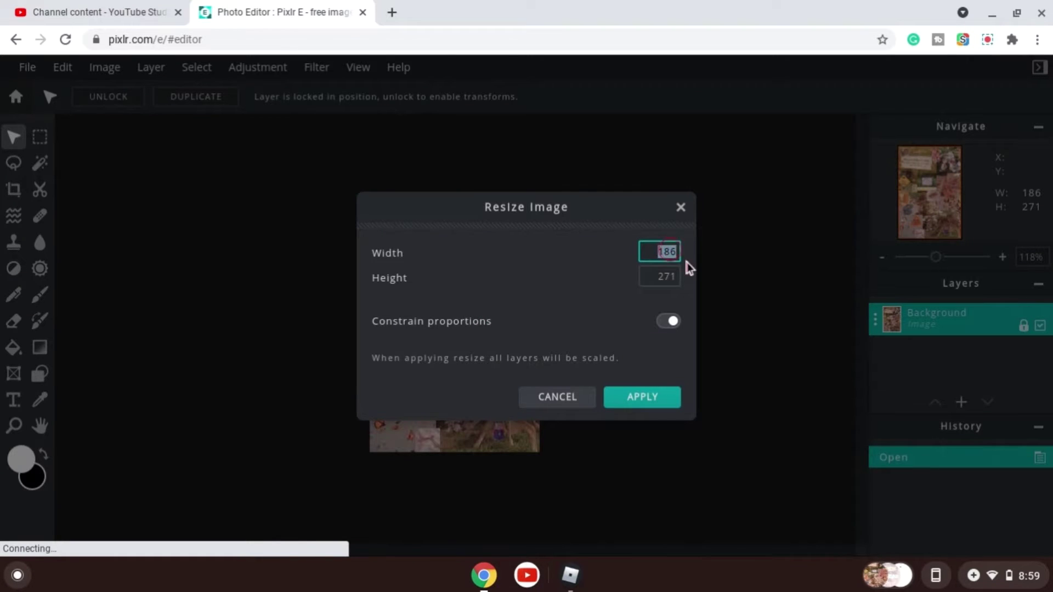
key("BackSpace")
type("1280")
left_click(710, 265)
left_click(642, 395)
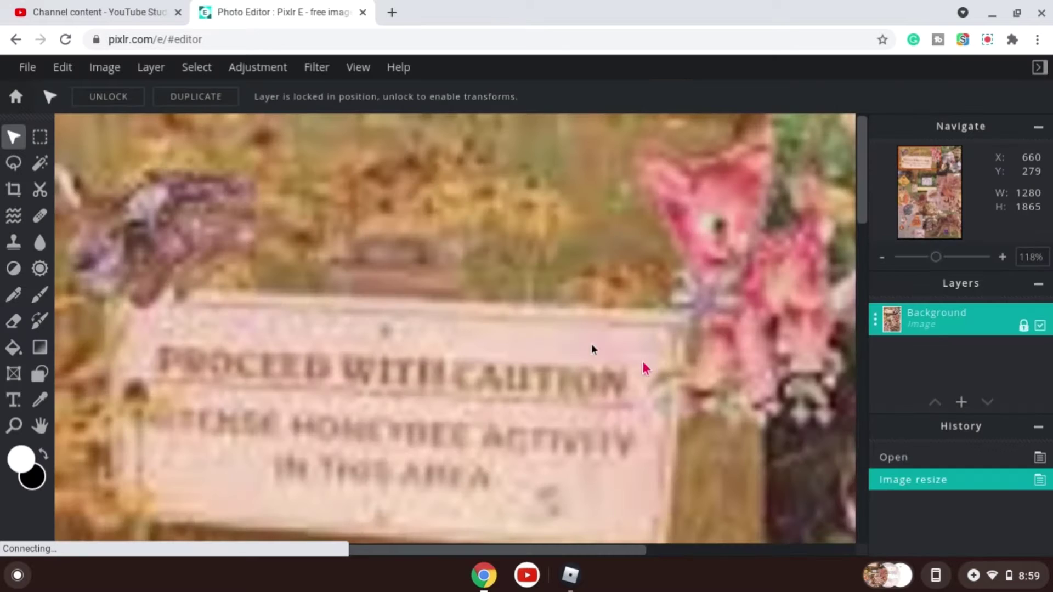
Resize the image again to 585 by 559 pixels with constrained proportions turned off.
scroll(390, 276, "down", 4)
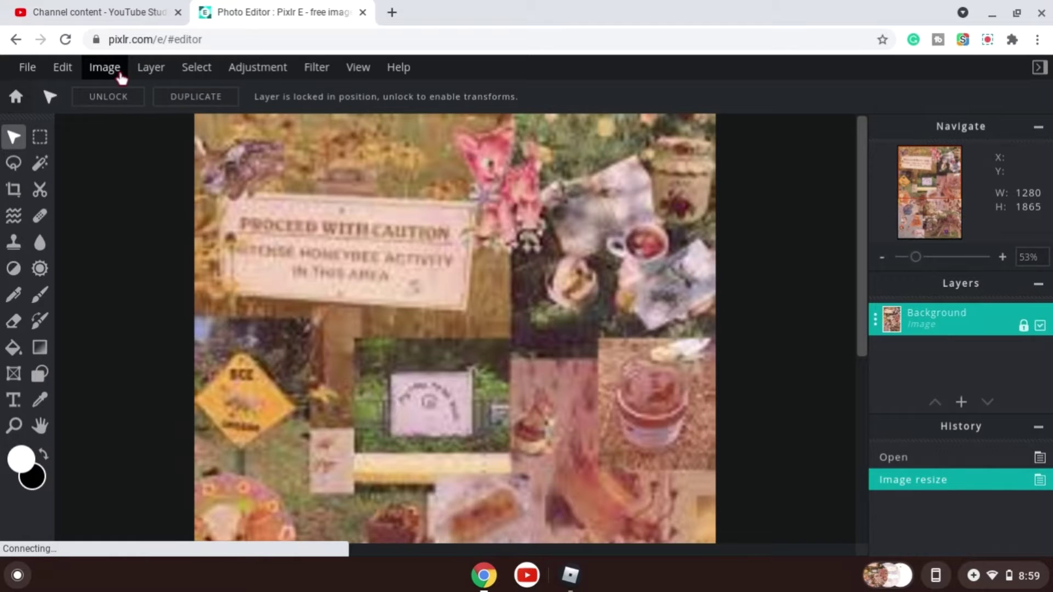
left_click(120, 79)
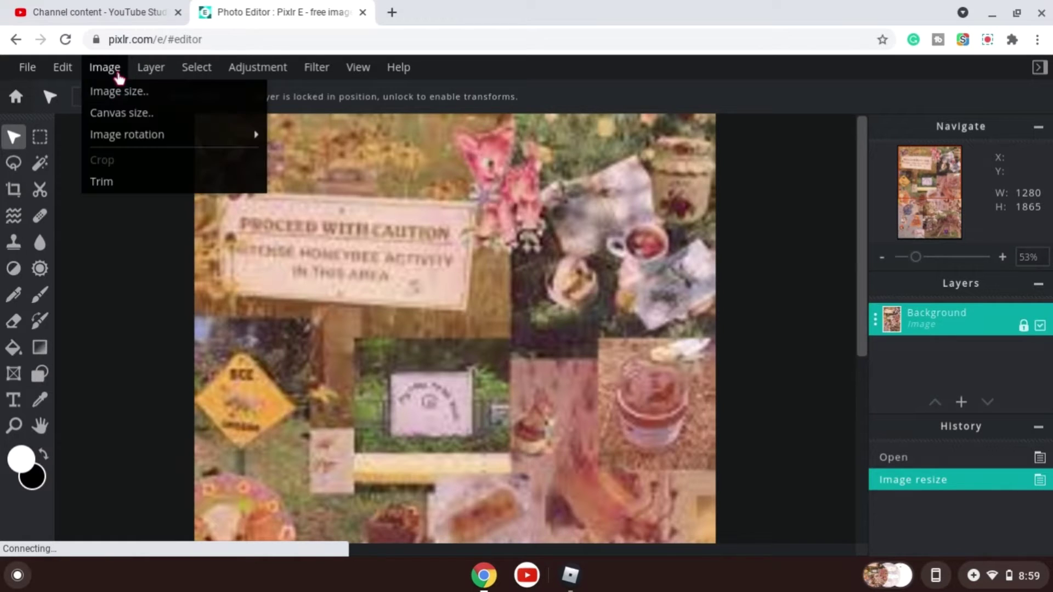
left_click(105, 67)
left_click(112, 90)
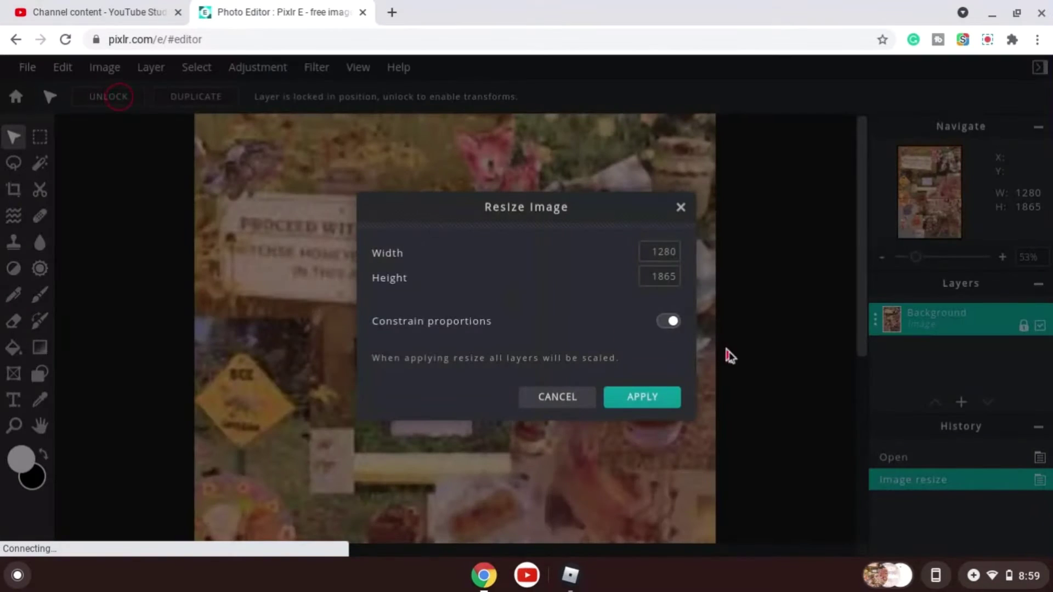
left_click(662, 252)
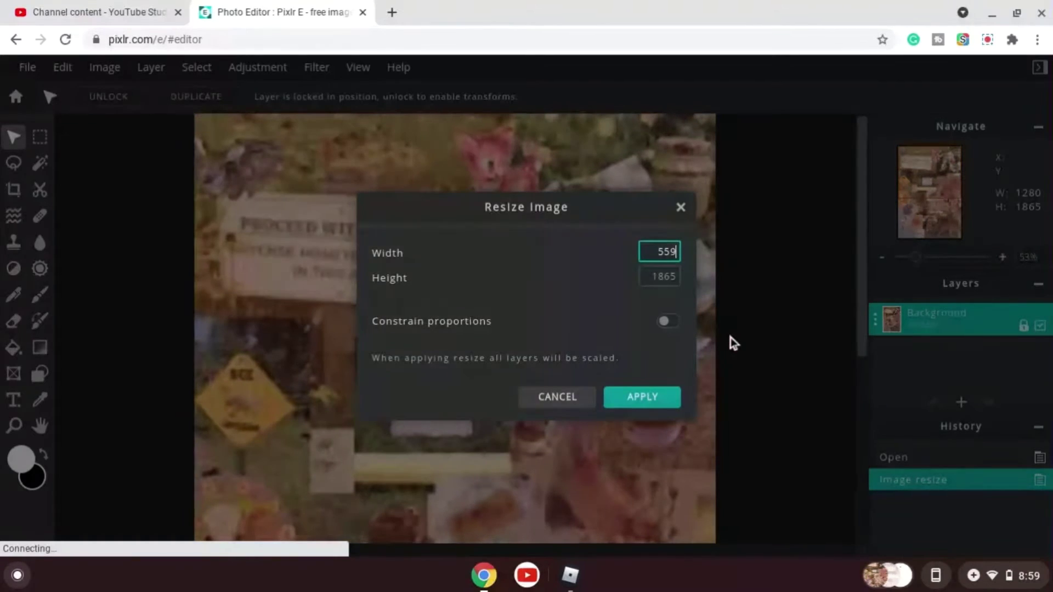
key("BackSpace")
key("BackSpace")
left_click(678, 283)
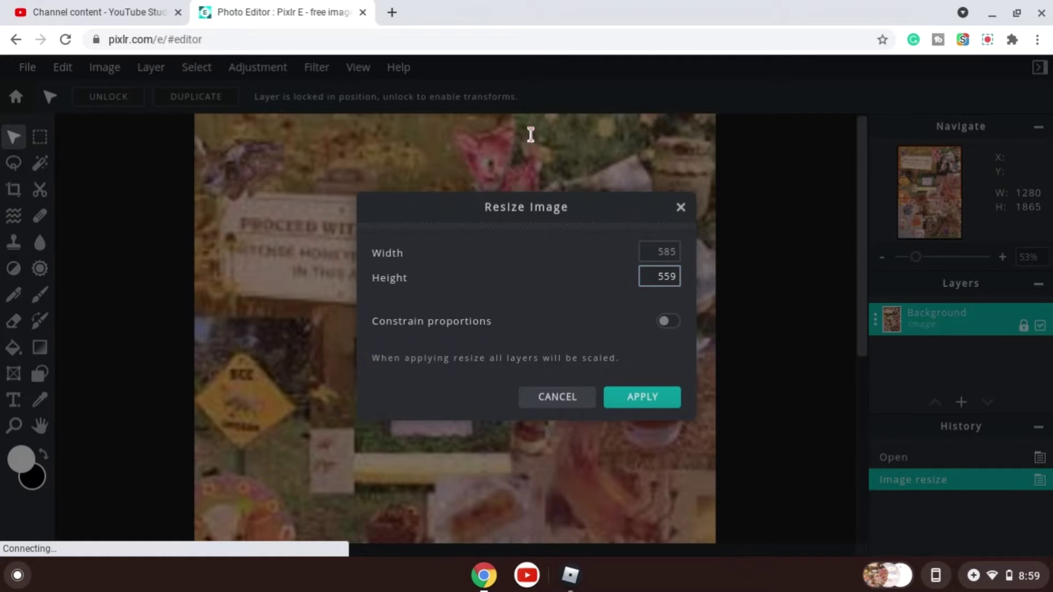
left_click(641, 396)
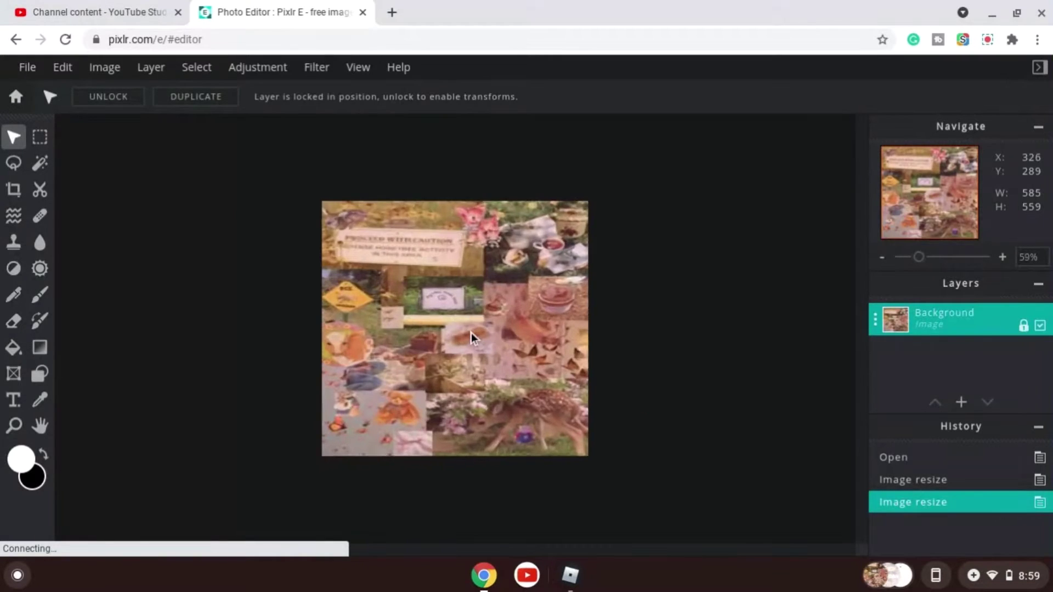
Open the Better constructed outfit template project from the home screen's latest projects.
scroll(474, 339, "down", 2)
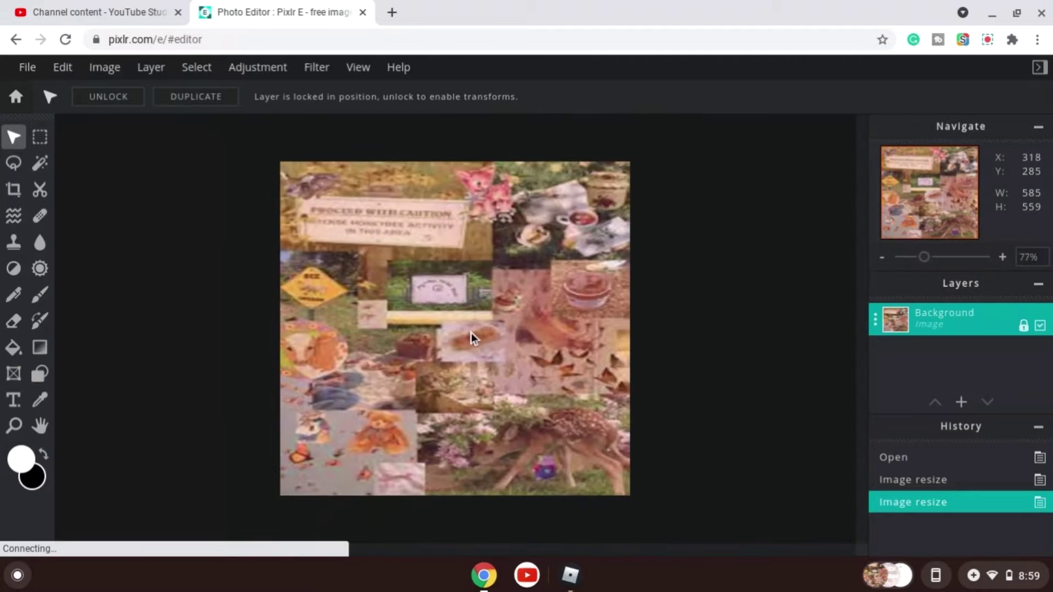
scroll(269, 280, "up", 2)
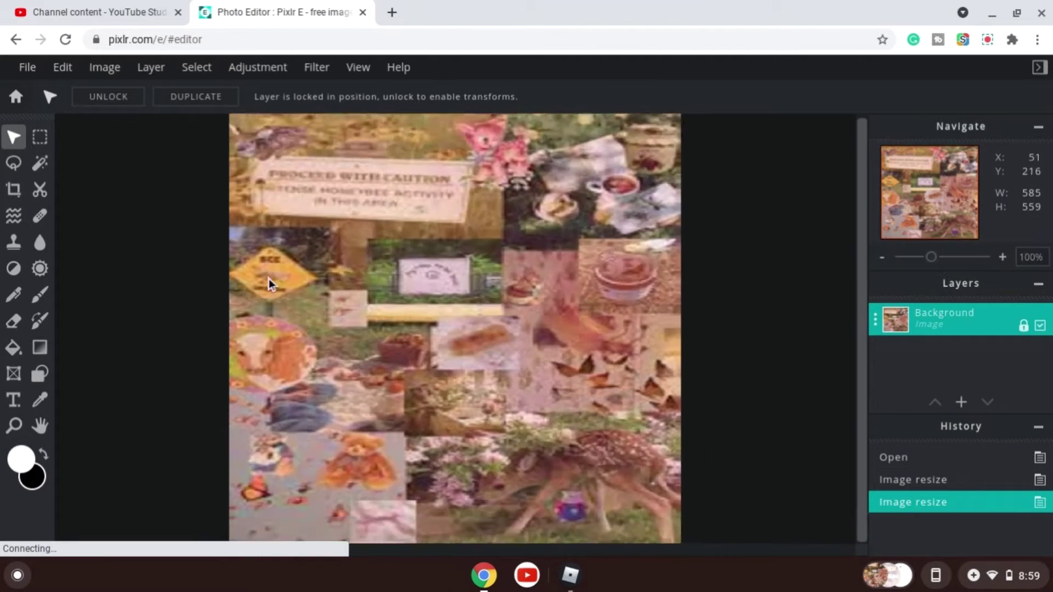
scroll(271, 282, "down", 3)
left_click(16, 96)
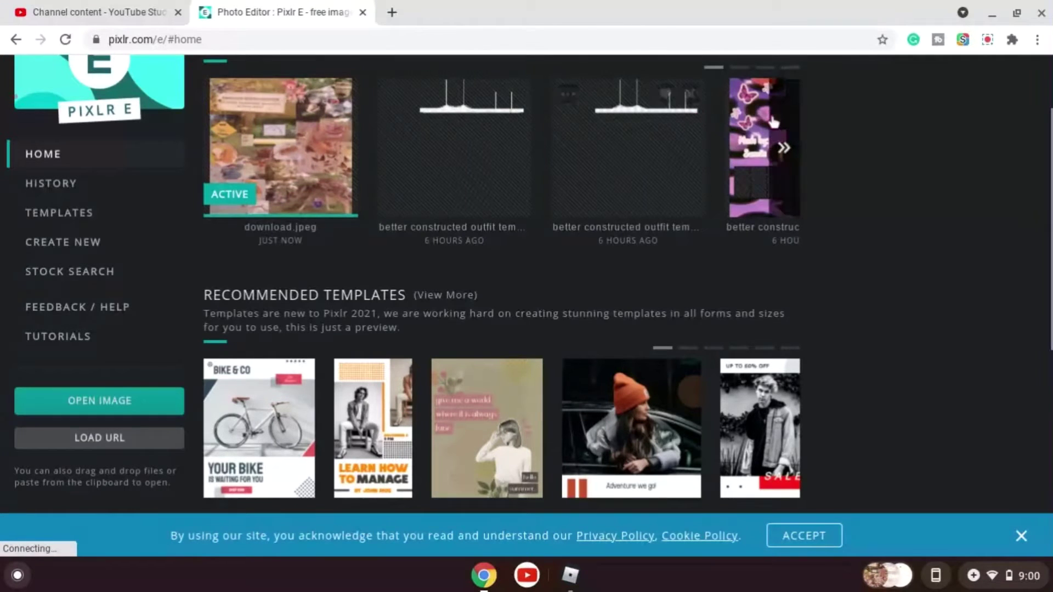
left_click(744, 152)
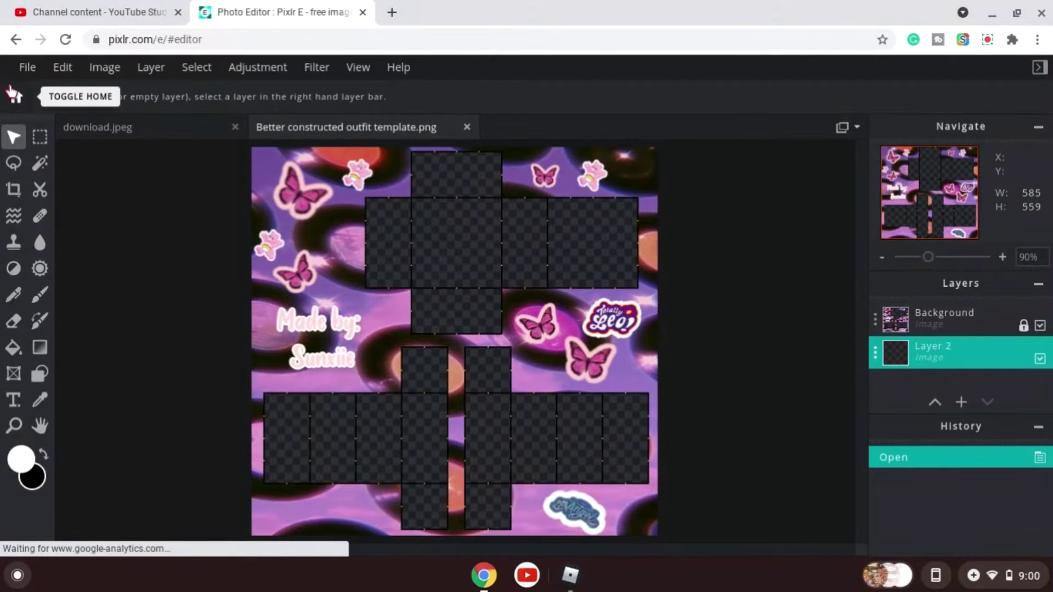
Return to the download.jpeg image project from the home screen.
left_click(17, 98)
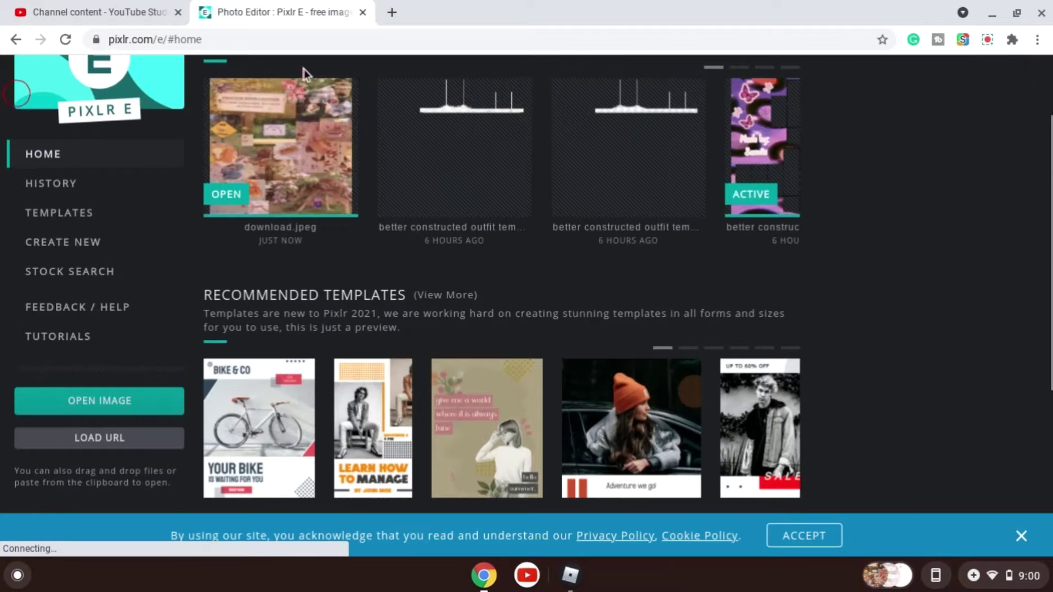
left_click(310, 118)
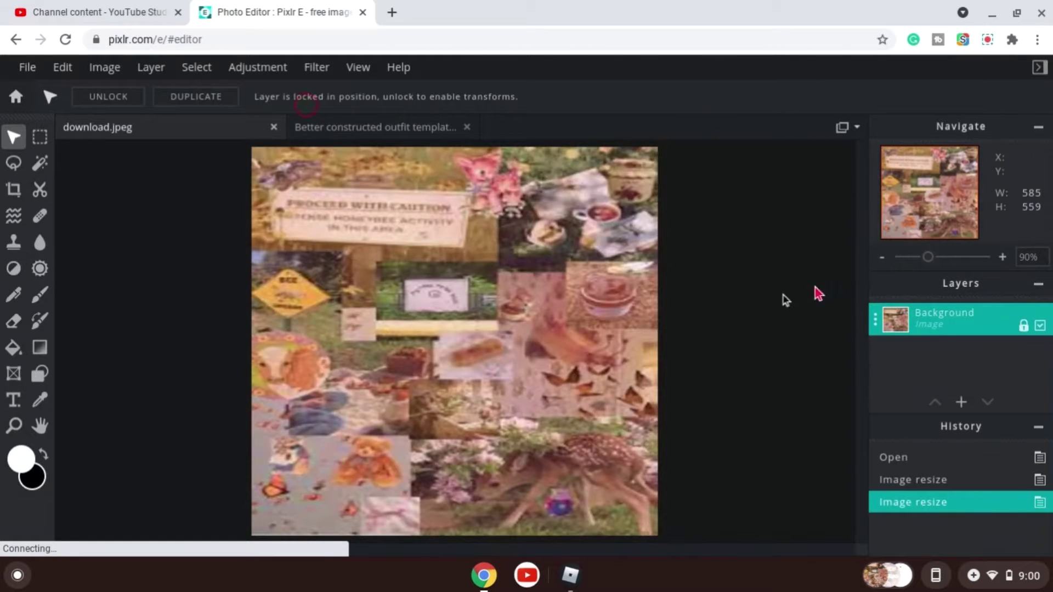
scroll(732, 312, "up", 1)
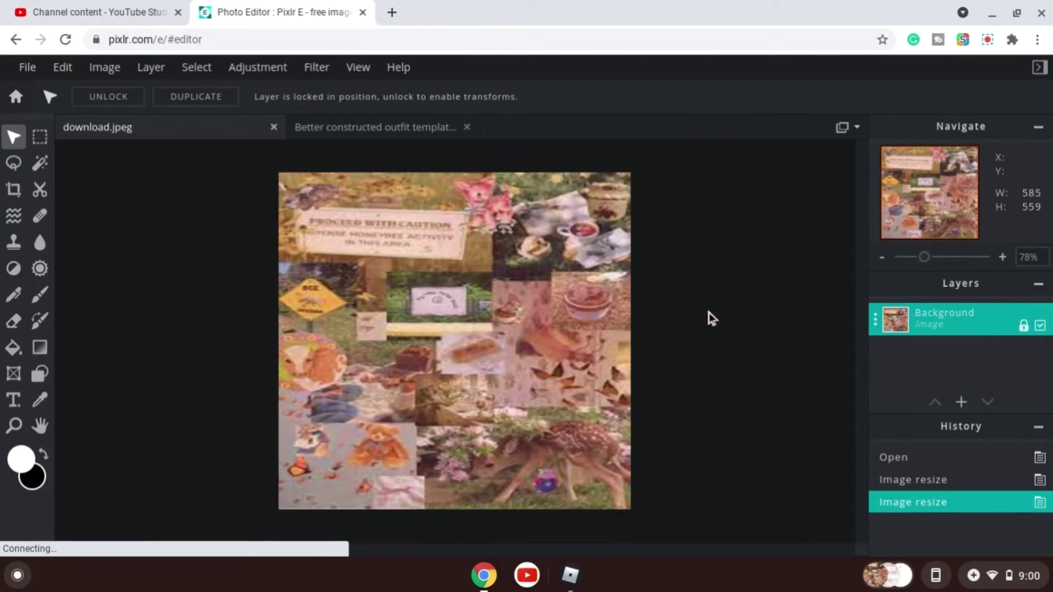
scroll(712, 318, "down", 1)
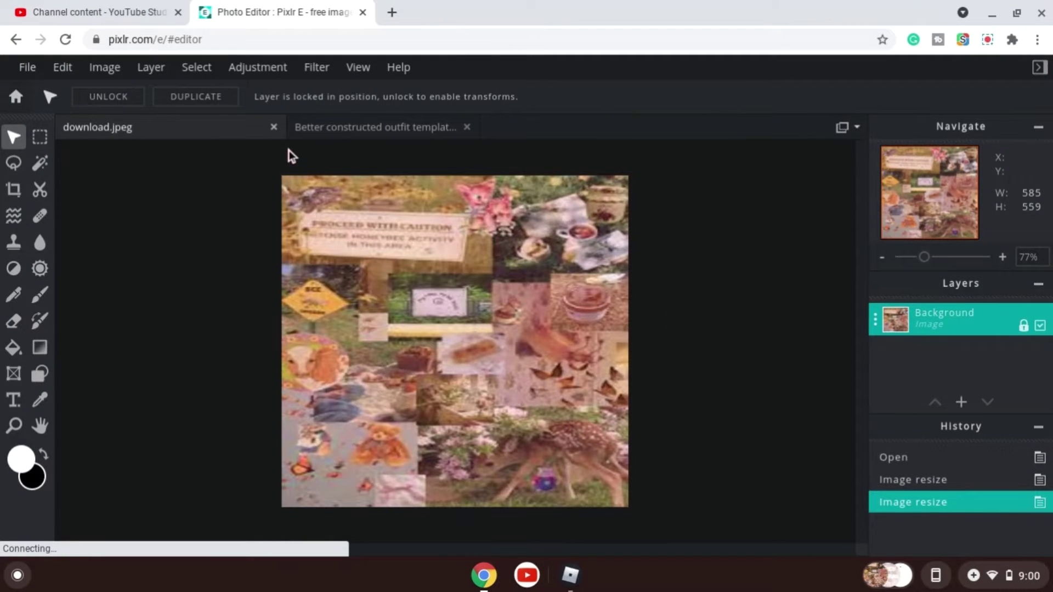
Add Basic_Template.png from the Downloads folder as a new image layer over the background.
left_click(962, 403)
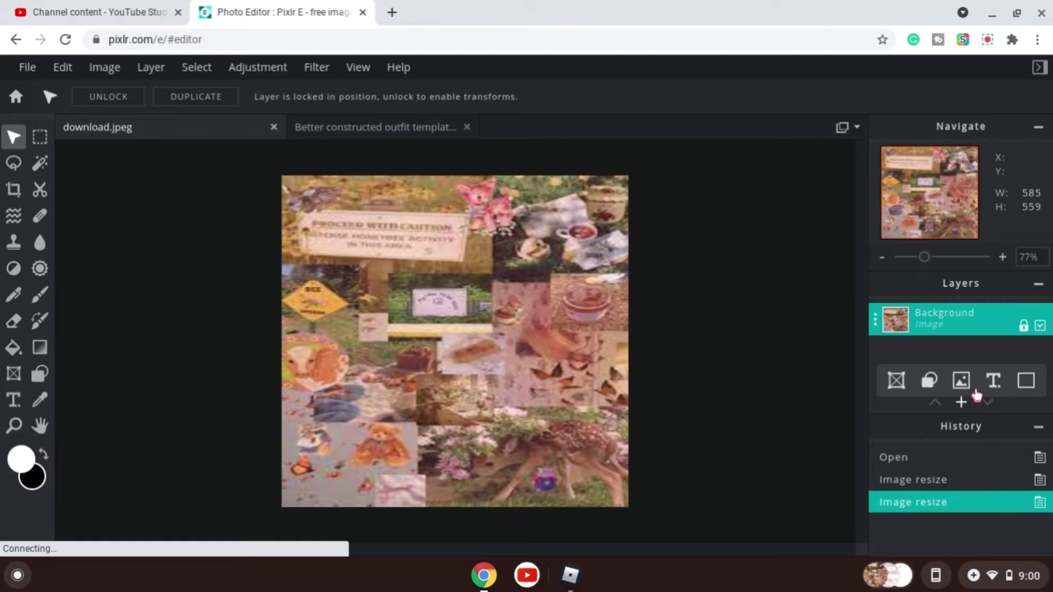
left_click(962, 381)
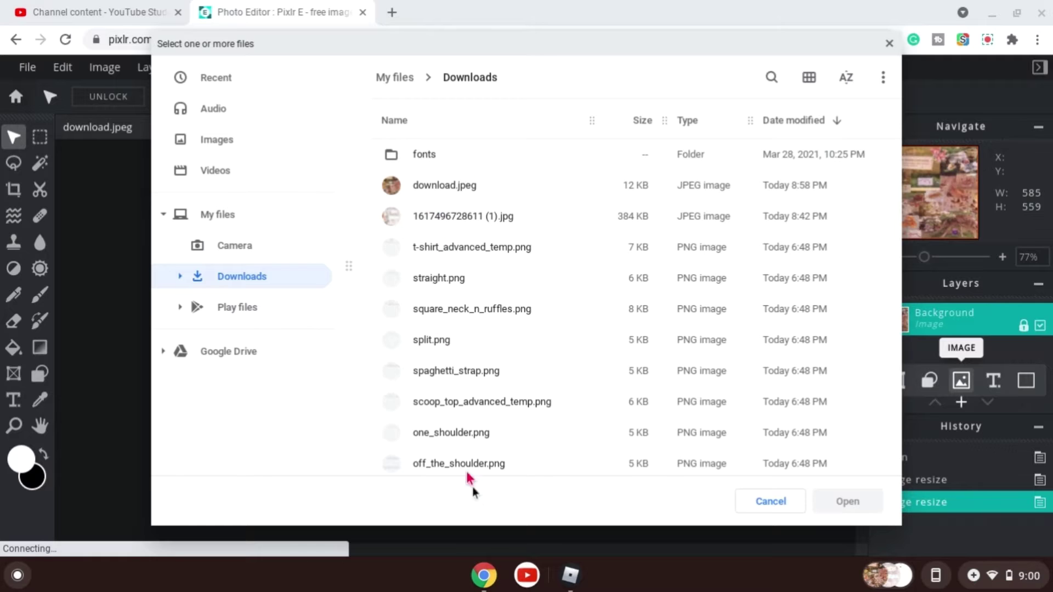
scroll(499, 395, "down", 3)
scroll(499, 394, "down", 6)
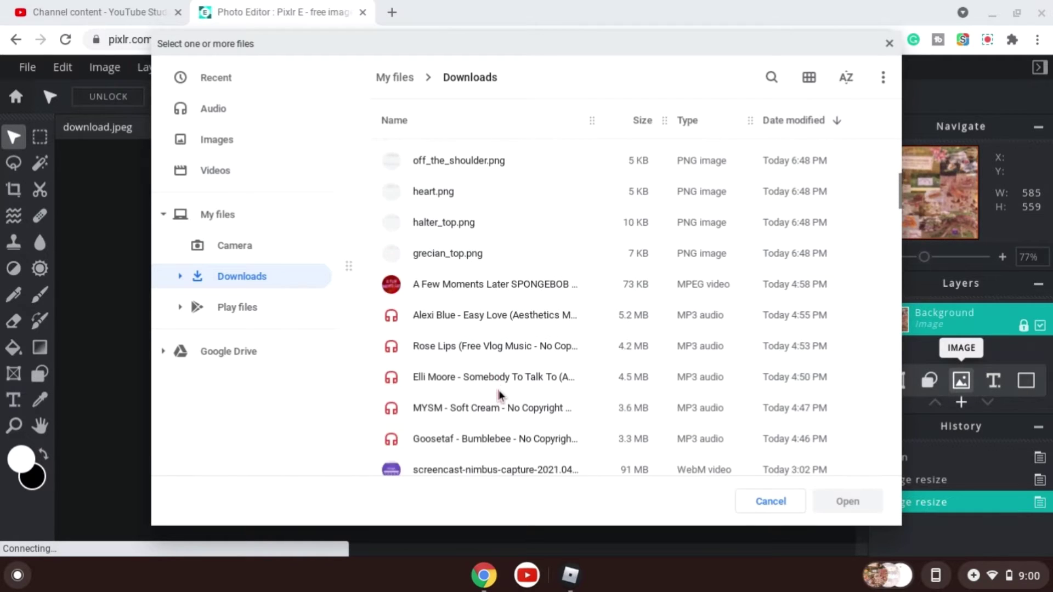
scroll(498, 394, "down", 1)
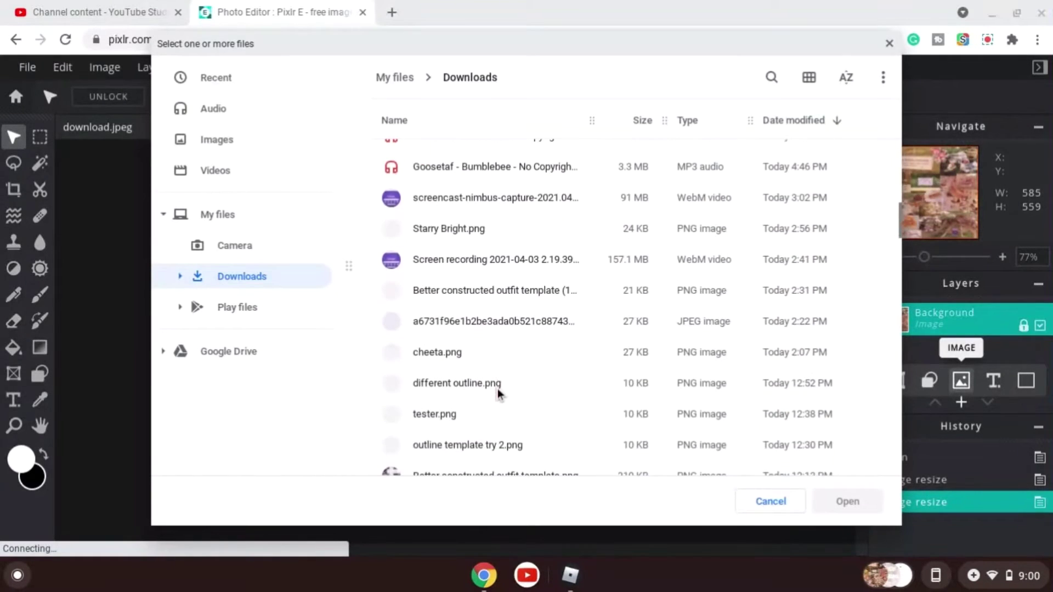
scroll(498, 394, "down", 1)
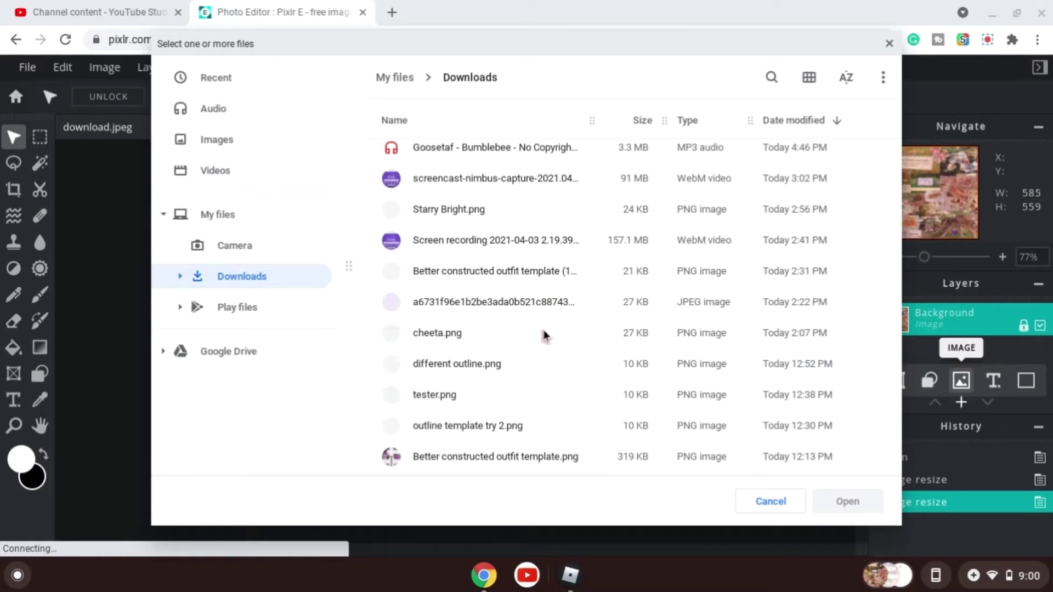
scroll(544, 330, "down", 1)
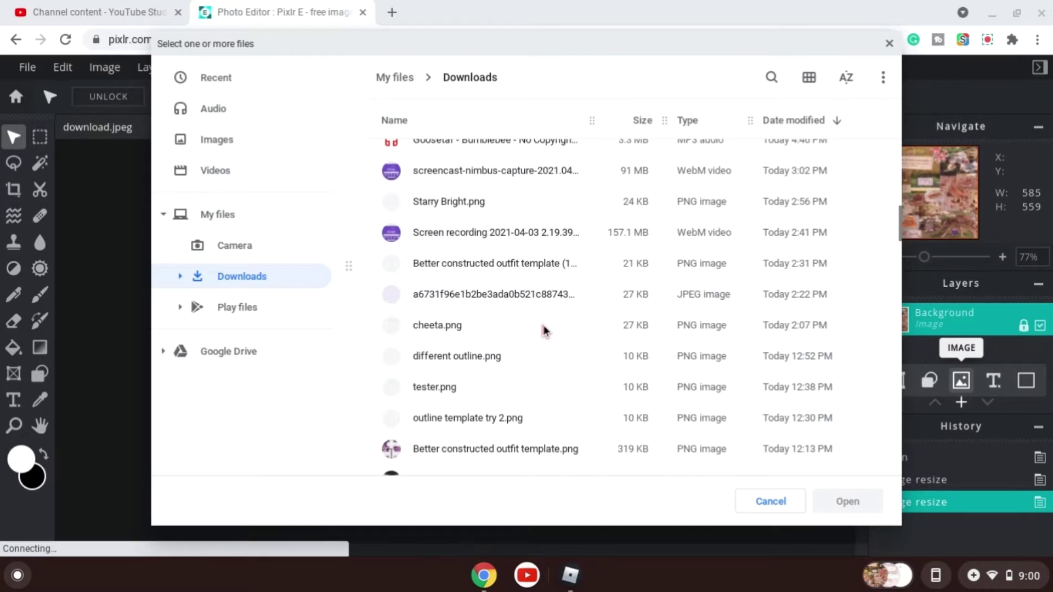
scroll(544, 331, "up", 2)
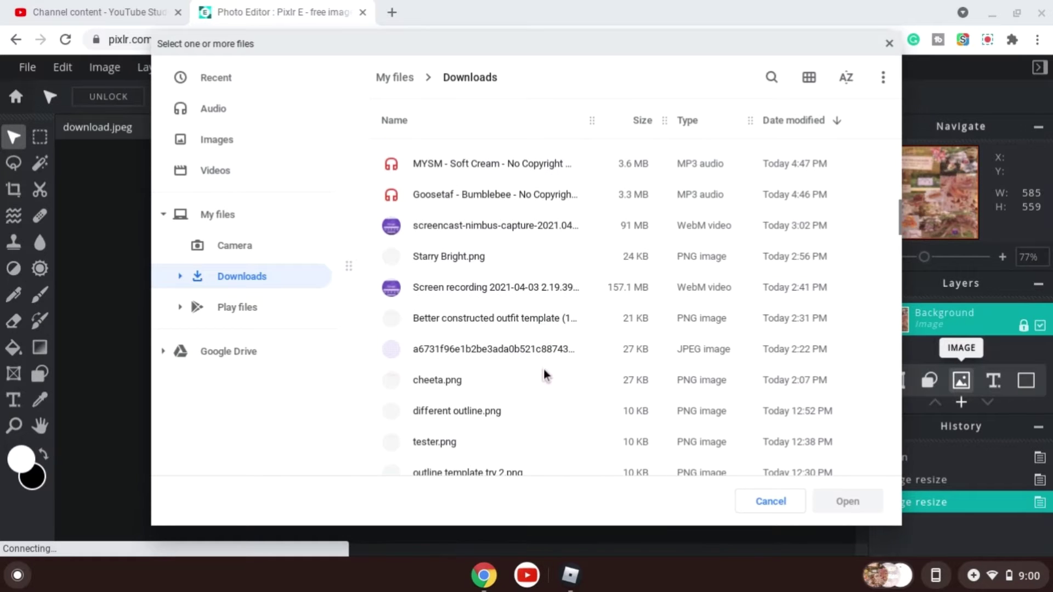
scroll(538, 353, "up", 5)
scroll(538, 353, "down", 6)
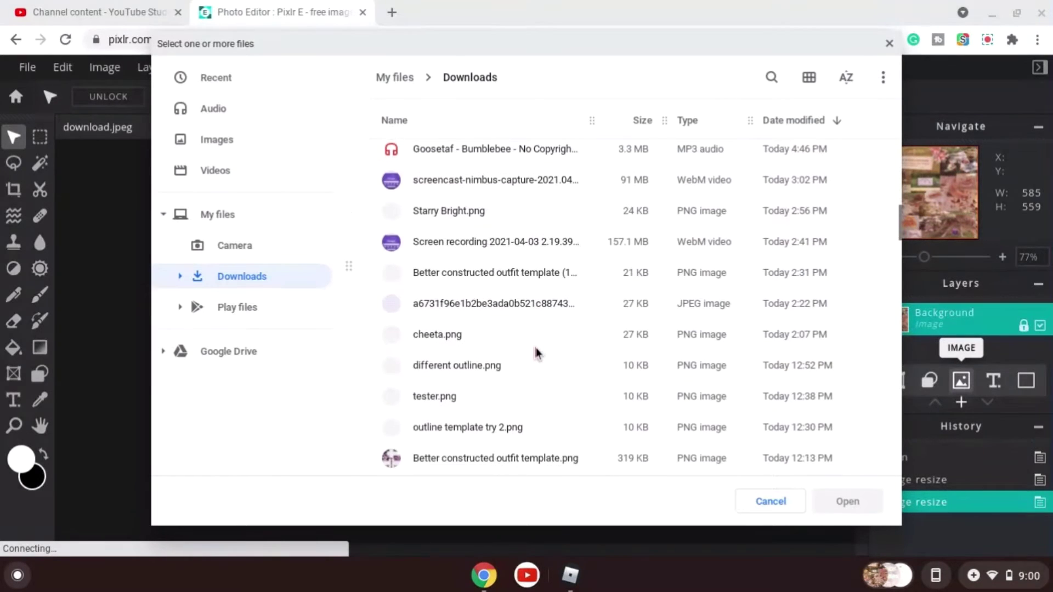
scroll(539, 353, "down", 10)
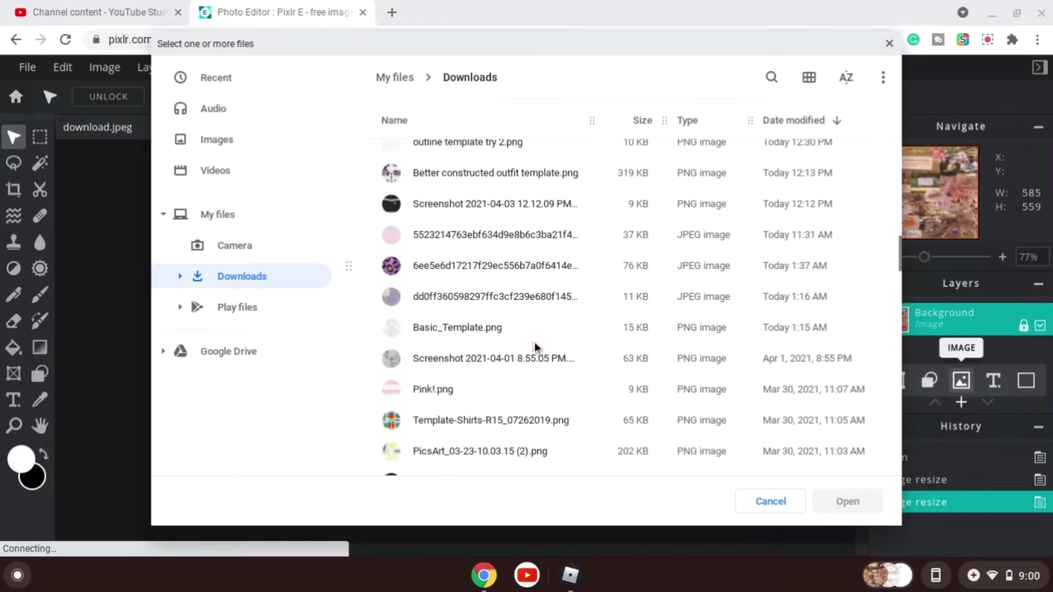
left_click(536, 331)
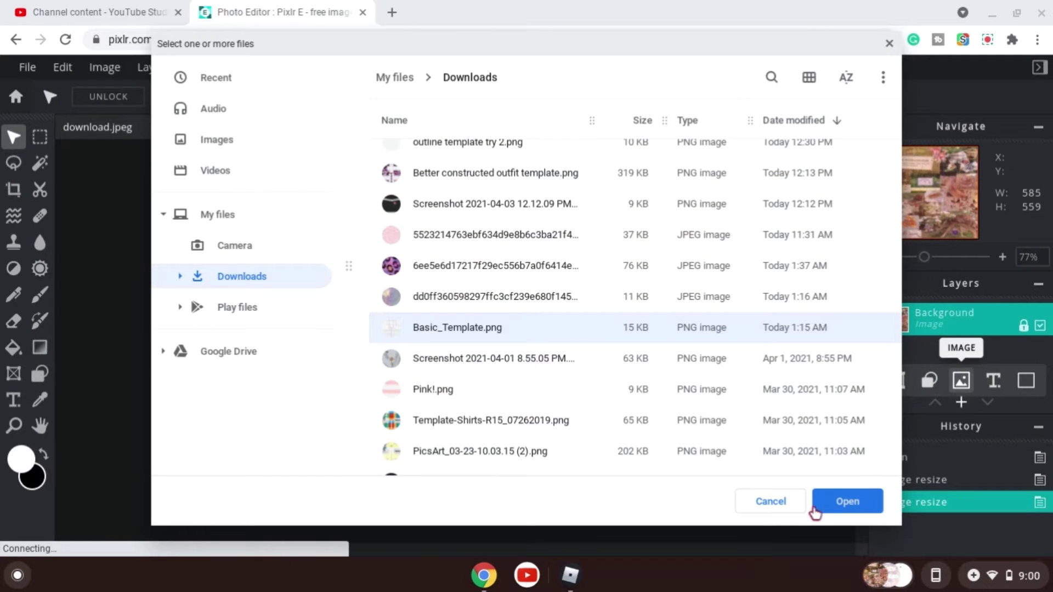
left_click(815, 512)
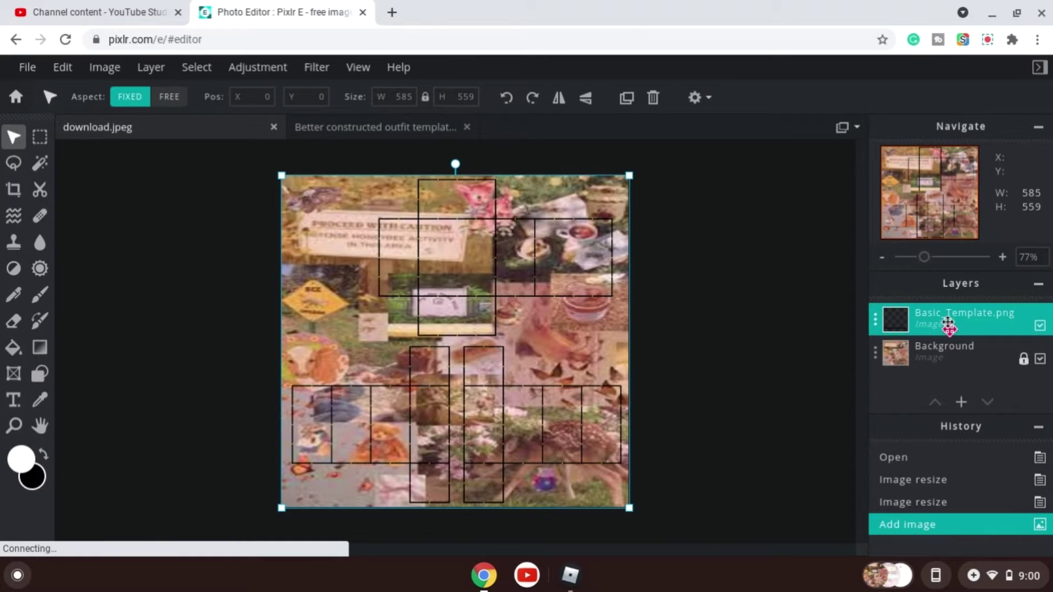
Zoom in and out to inspect the template outlines over the background image.
mouse_move(948, 324)
left_mouse_down()
mouse_move(938, 379)
mouse_move(930, 319)
left_mouse_up()
left_click(713, 305)
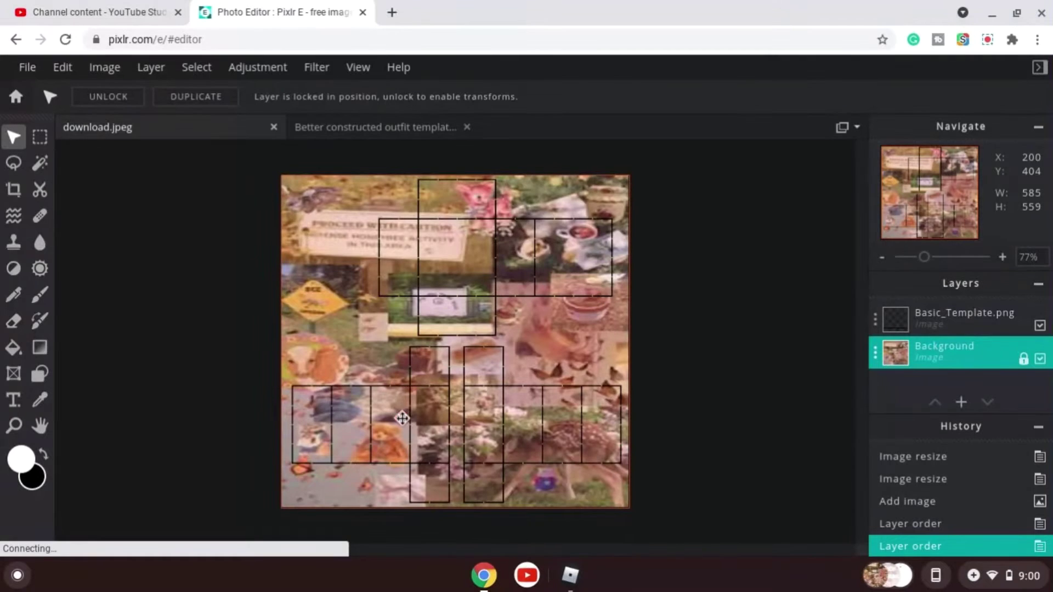
scroll(412, 395, "up", 1)
scroll(412, 394, "up", 4)
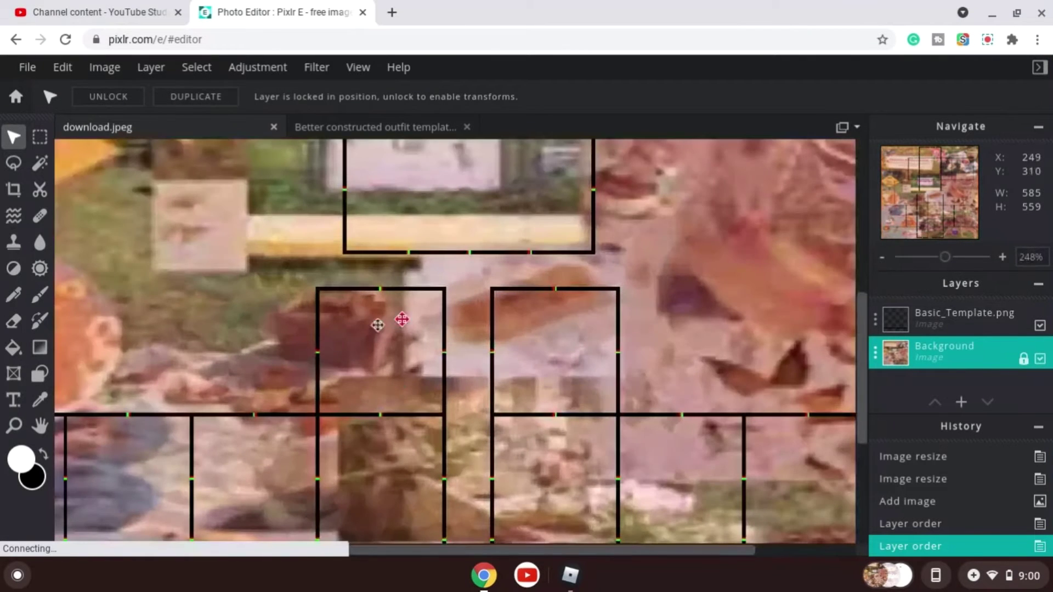
scroll(604, 296, "down", 4)
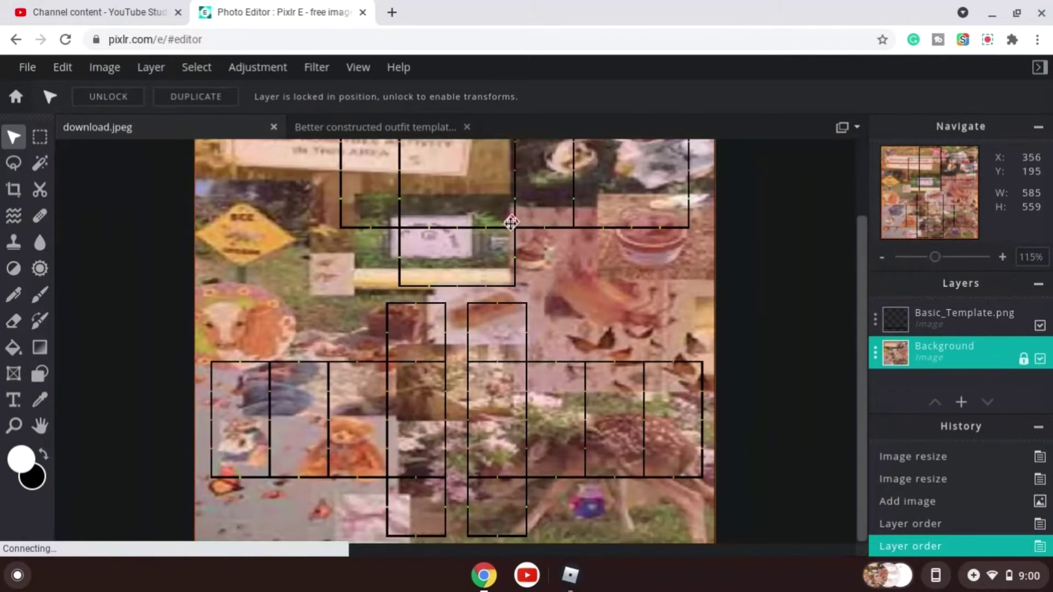
scroll(511, 219, "down", 2)
scroll(735, 318, "up", 2)
scroll(725, 307, "down", 1)
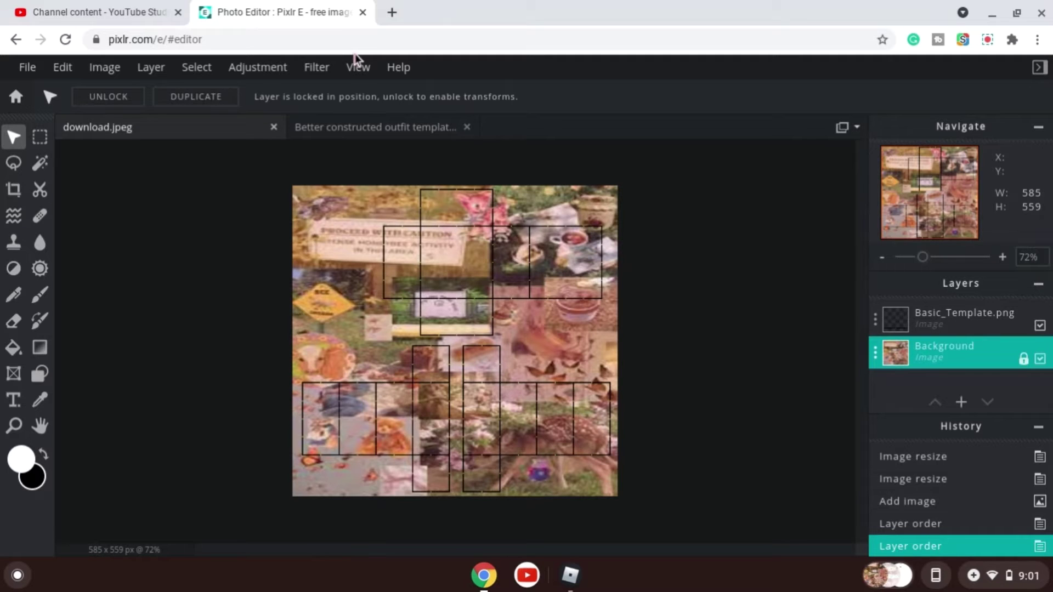
Open a new browser tab and search Google for cottage core stickers.
left_click(393, 11)
left_click(275, 11)
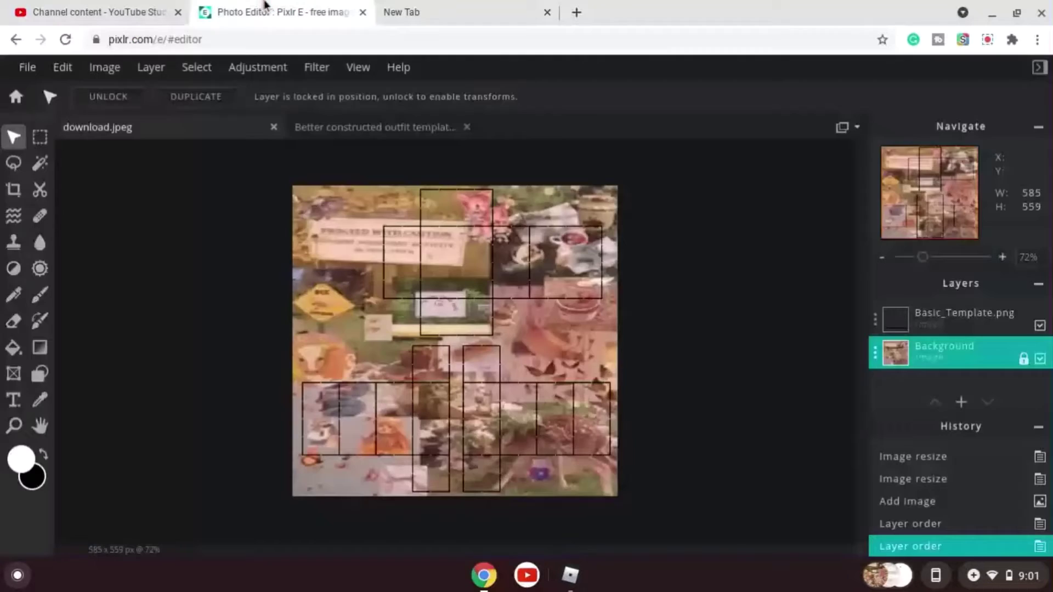
left_click(398, 6)
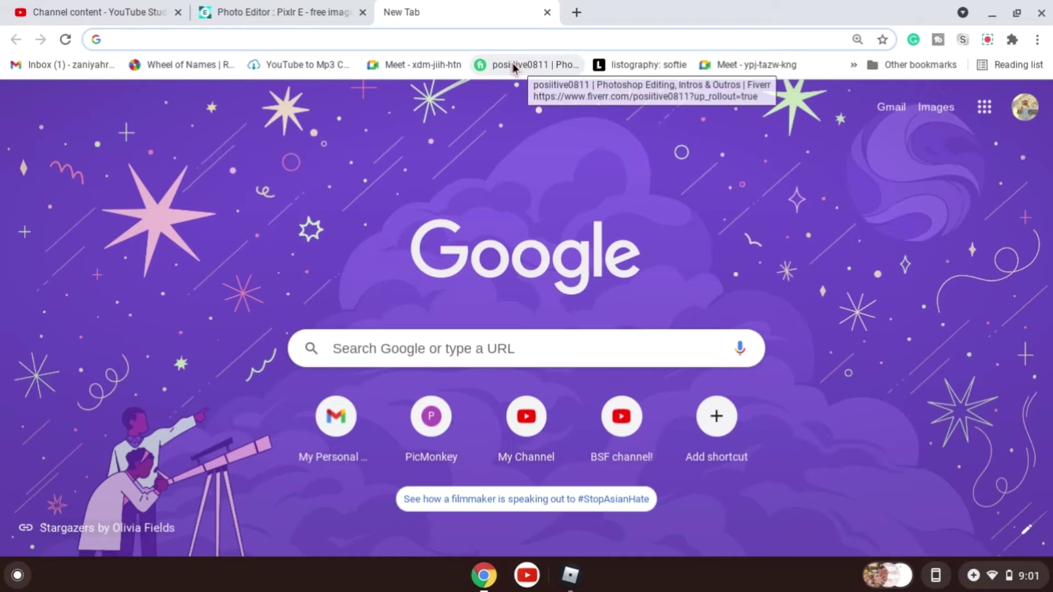
type("cotta")
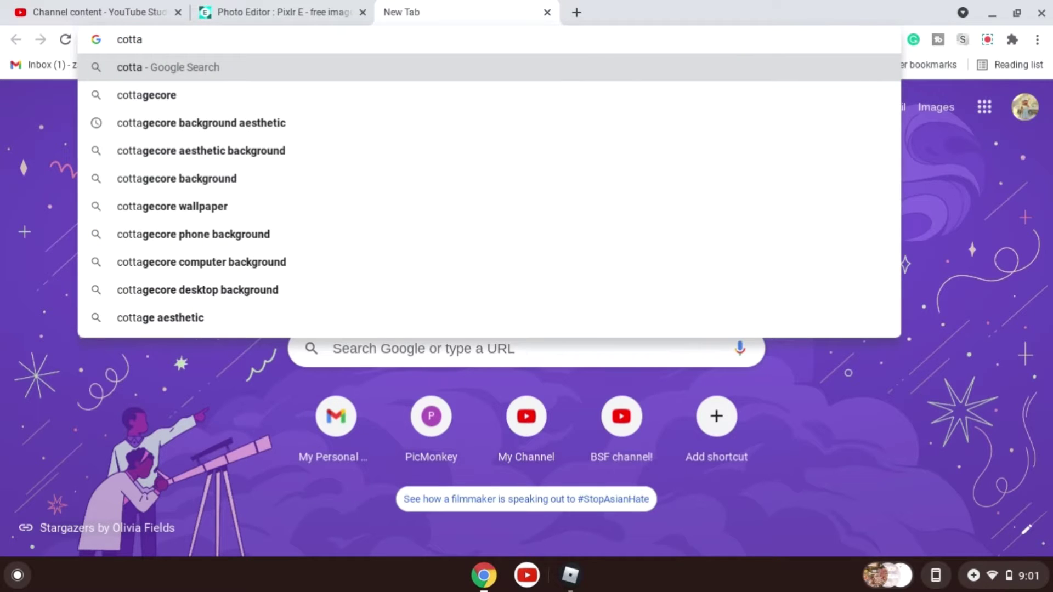
type("ge core stick")
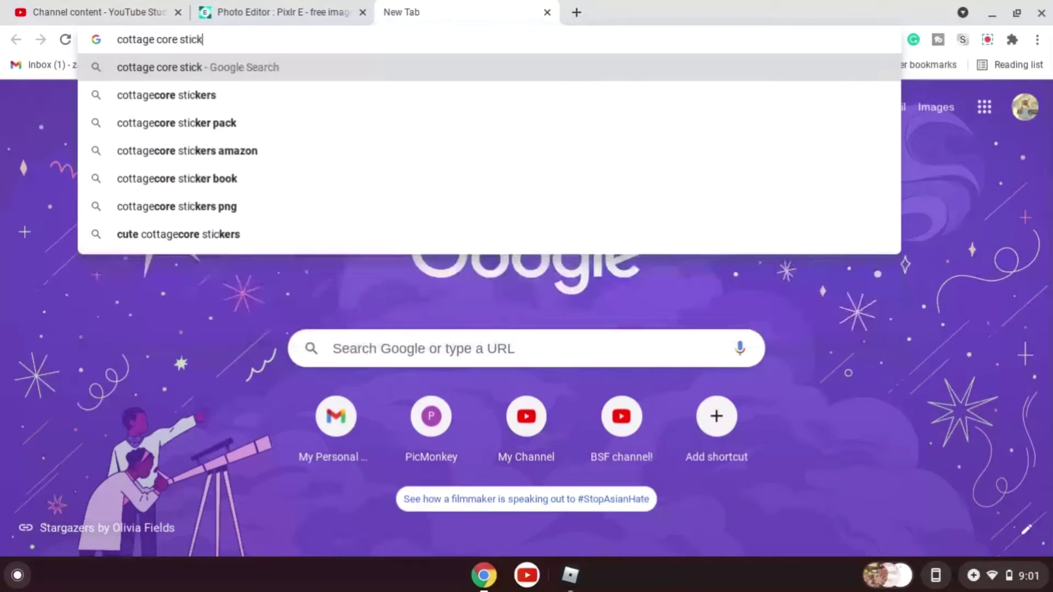
type("ers")
key("Return")
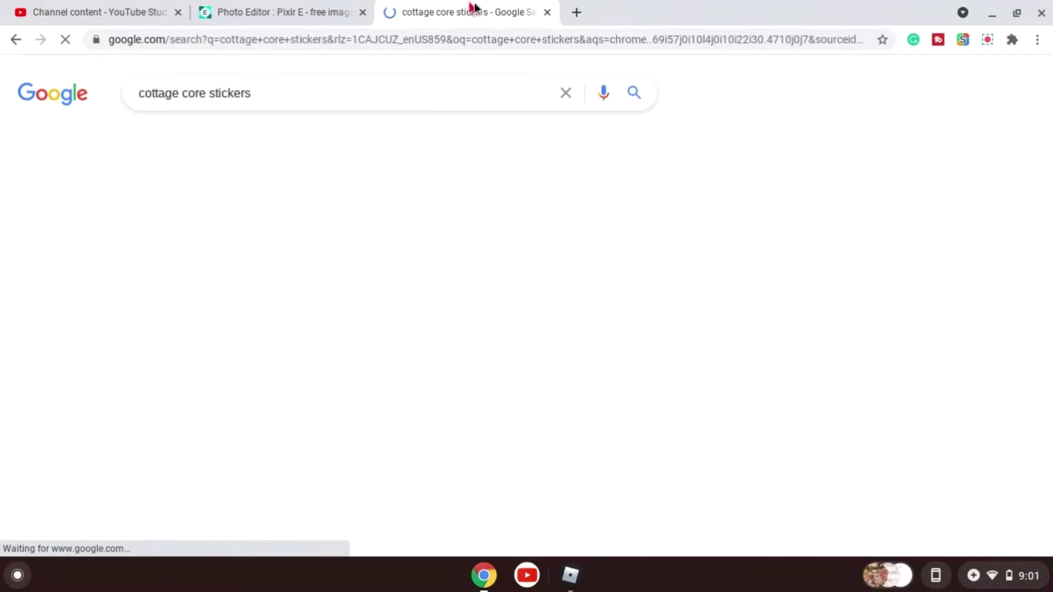
Refine the search to cottagecore stickers png and open the image results.
left_click(313, 83)
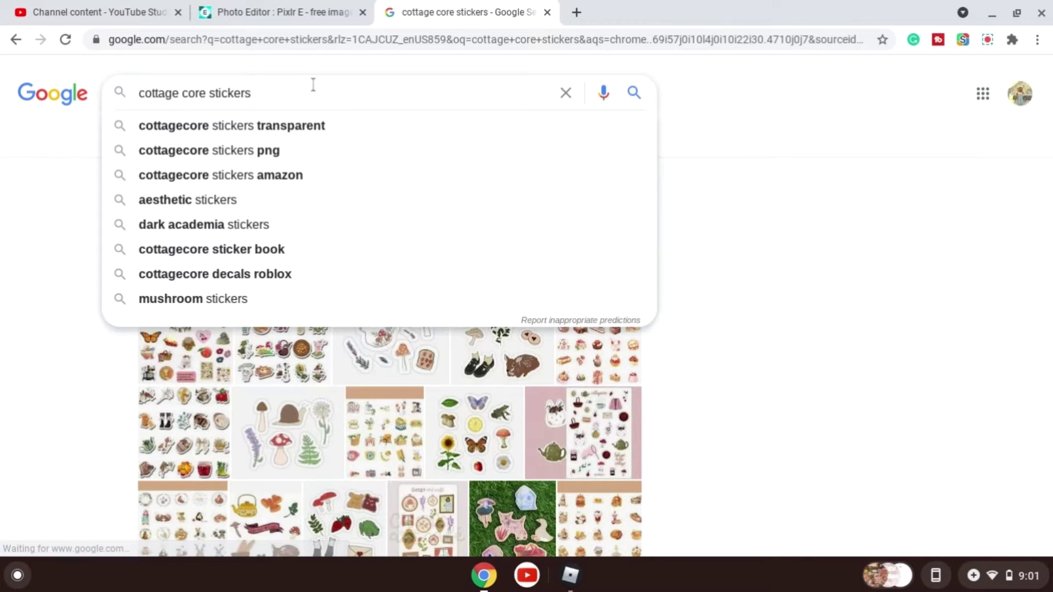
left_click(291, 153)
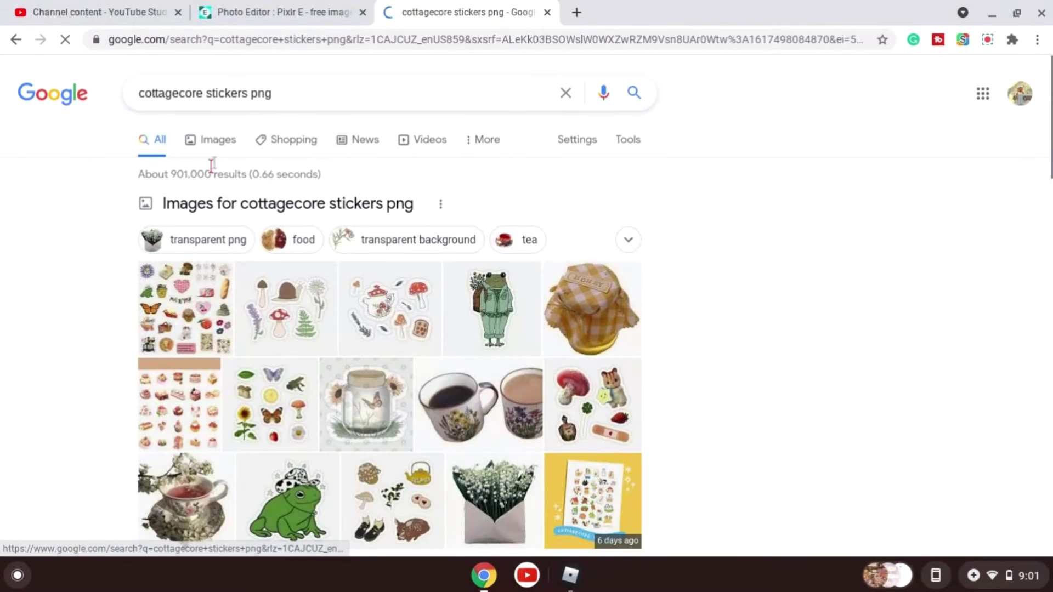
left_click(205, 144)
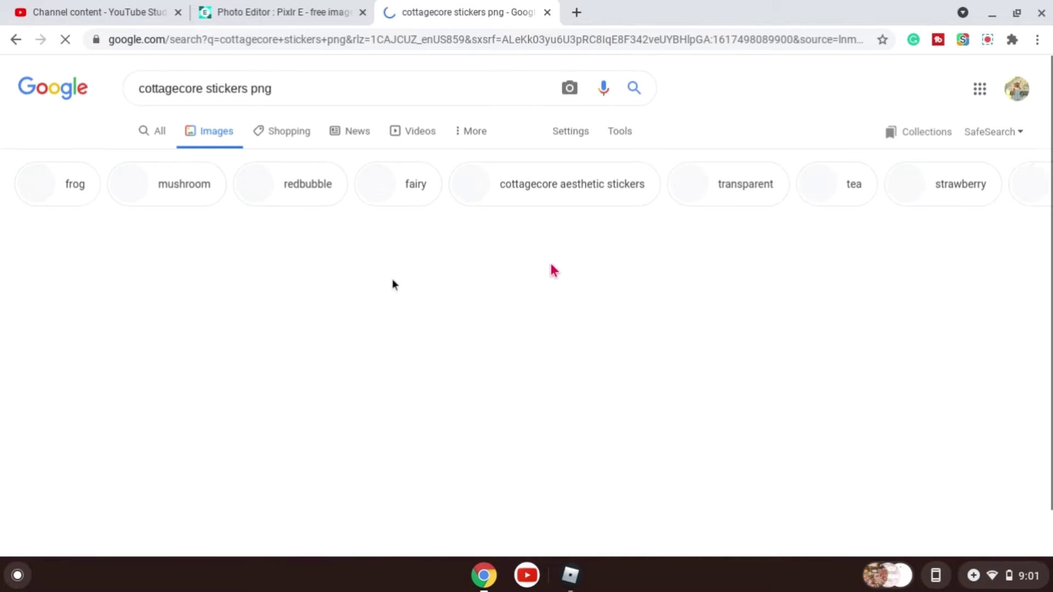
Browse the cottagecore sticker image results.
scroll(582, 331, "down", 2)
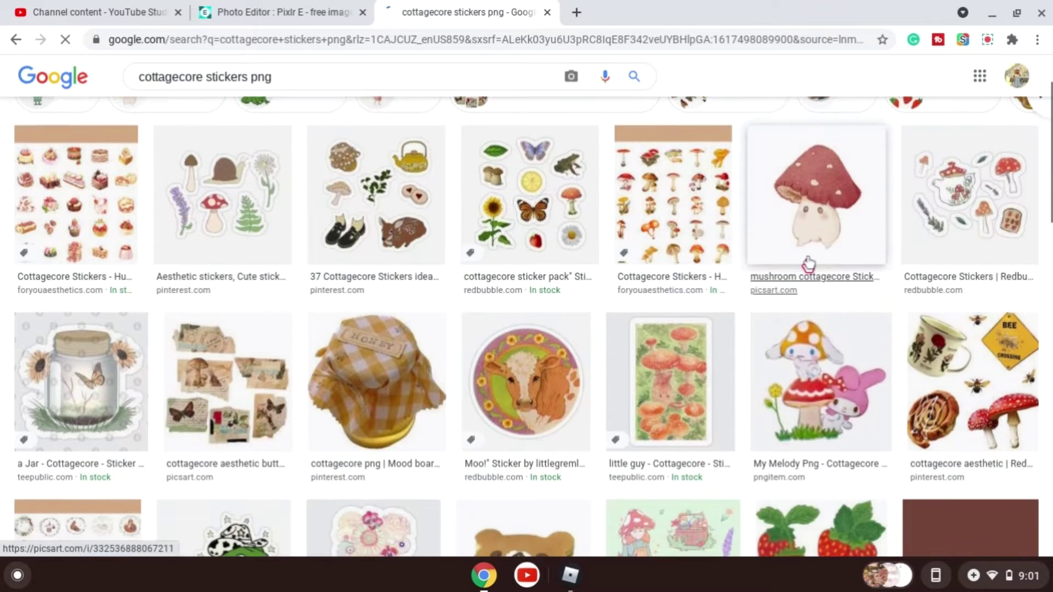
scroll(834, 220, "down", 6)
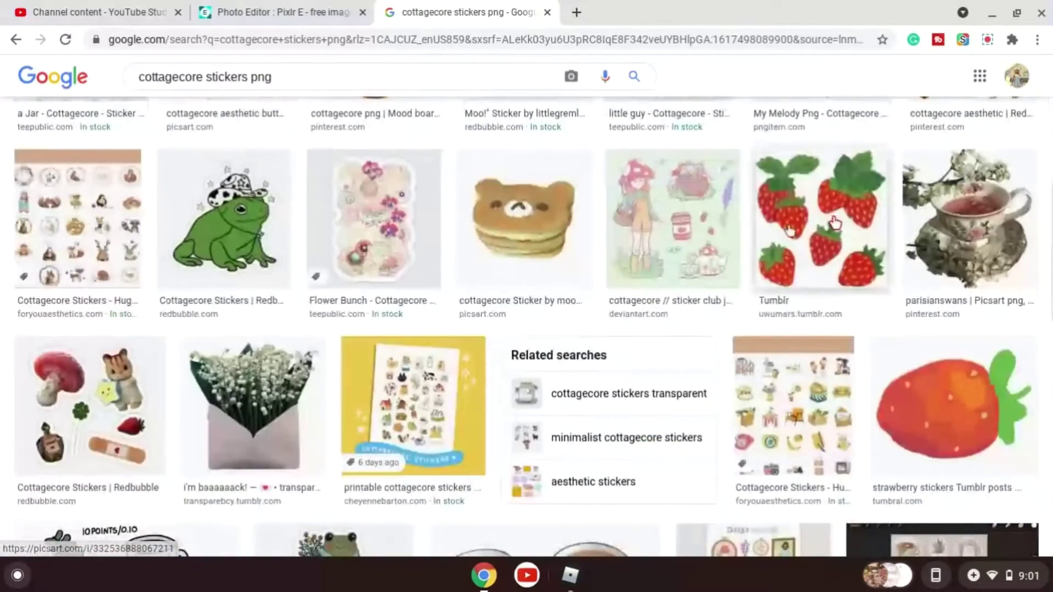
scroll(518, 225, "down", 1)
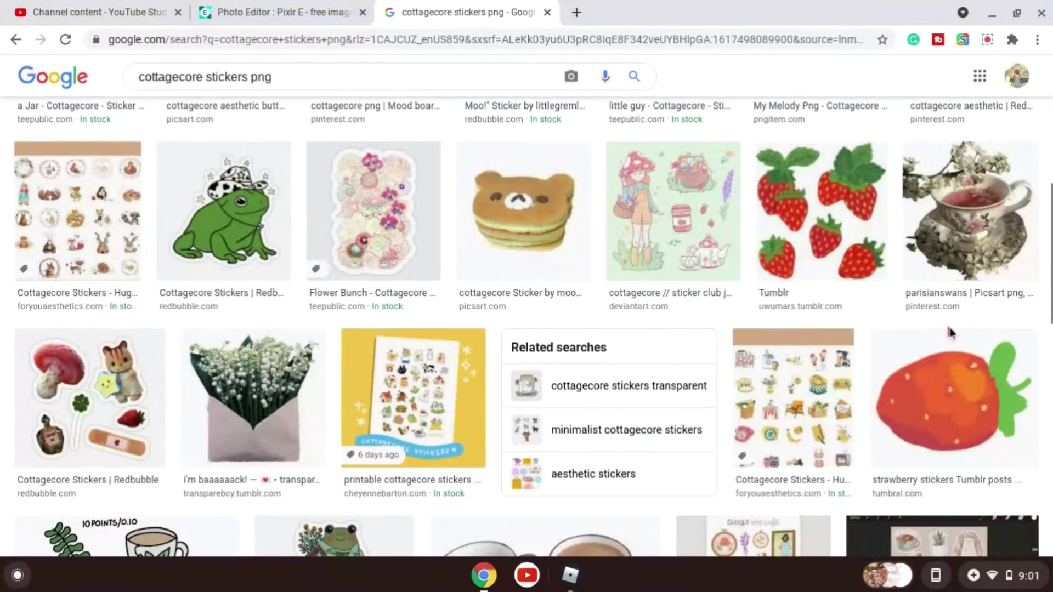
scroll(877, 297, "down", 3)
scroll(913, 325, "down", 4)
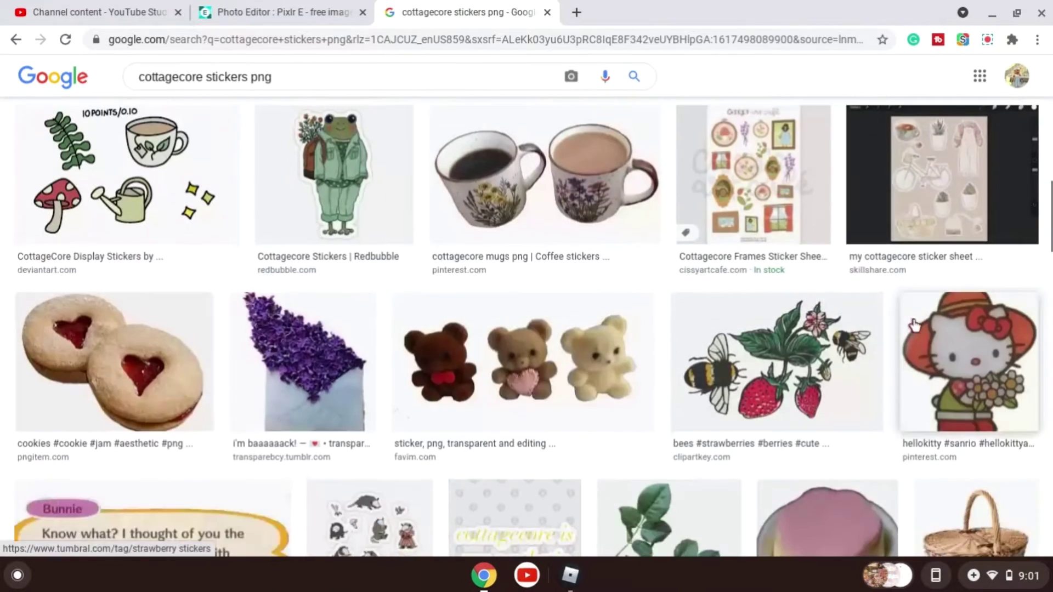
scroll(908, 323, "down", 3)
scroll(768, 395, "up", 10)
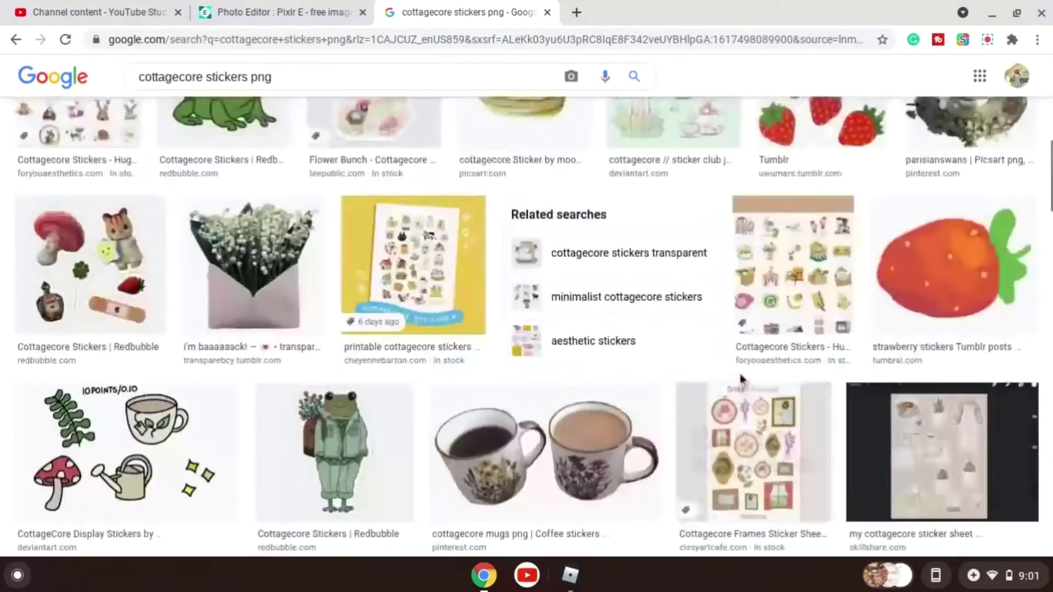
scroll(644, 366, "up", 3)
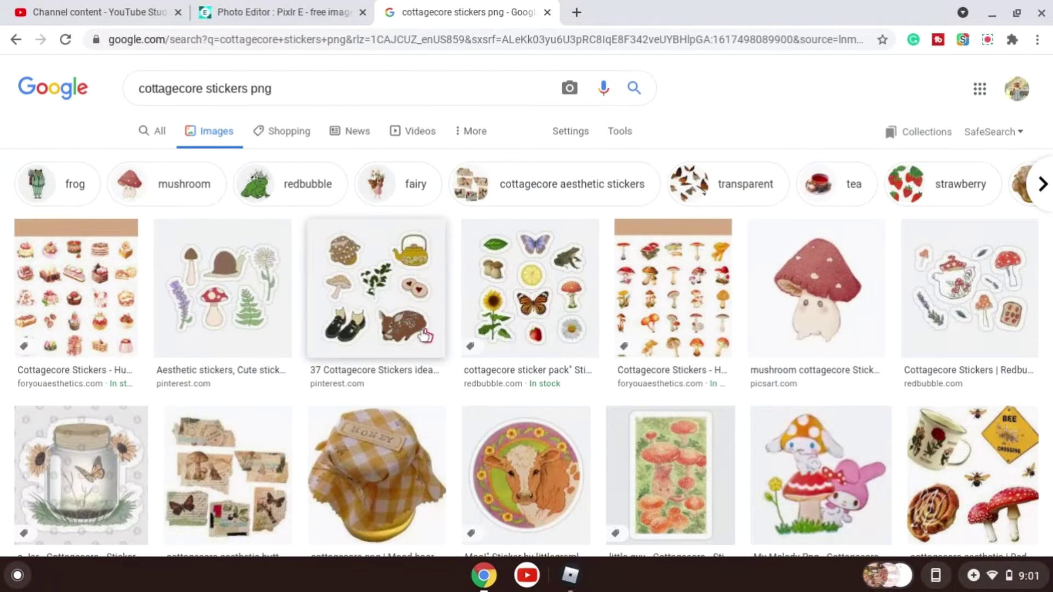
Close the sticker search tab and return to the download.jpeg project in the editor.
left_click(547, 12)
scroll(549, 340, "up", 3)
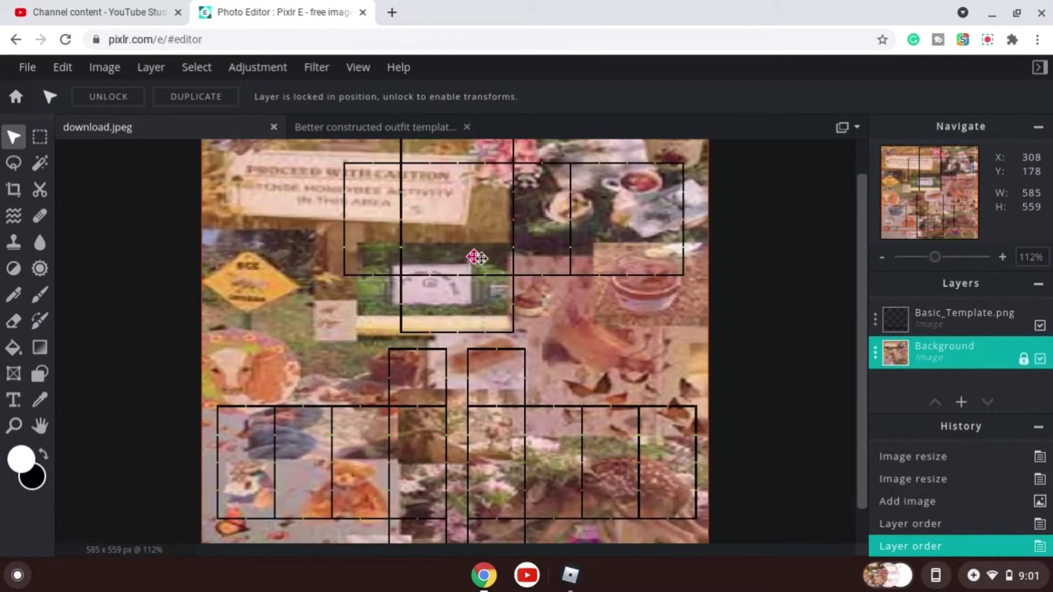
scroll(759, 224, "up", 1)
scroll(814, 211, "down", 3)
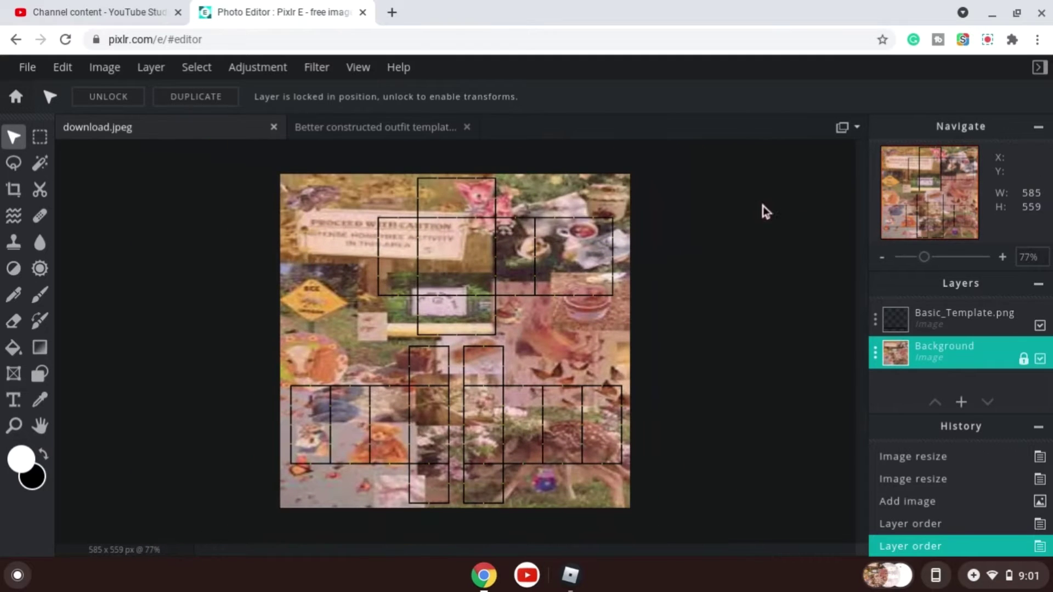
scroll(745, 187, "up", 5)
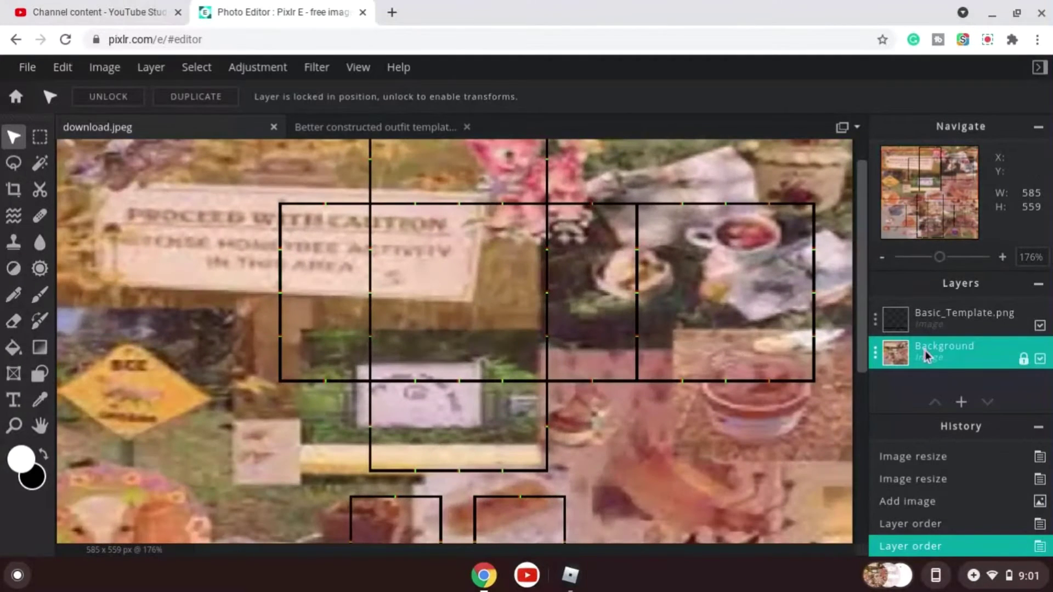
On the Background layer, select the top's center box of the template (130 × 128 px) and clear it.
left_click(914, 318)
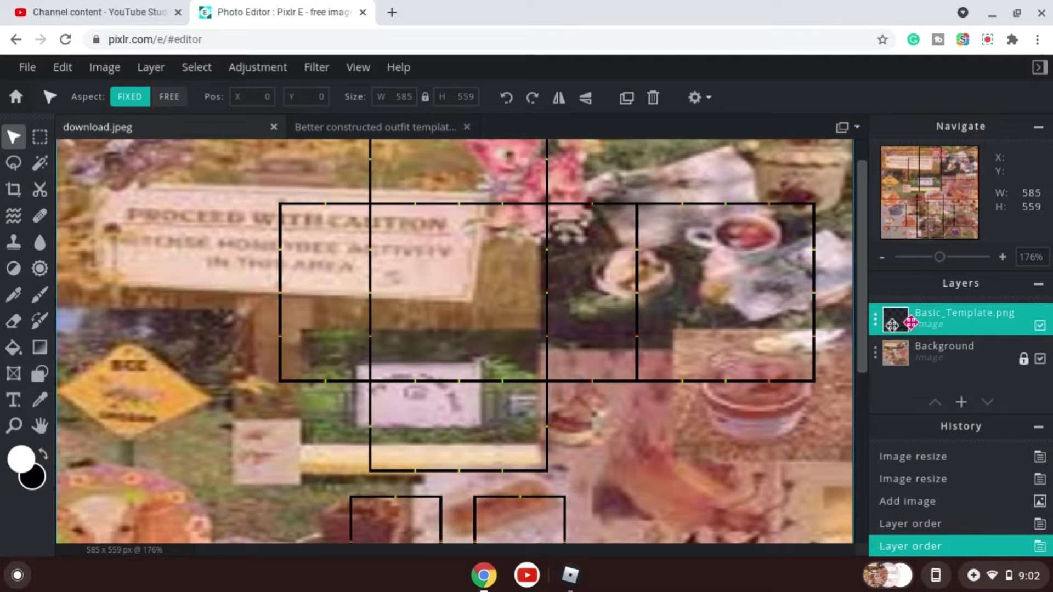
left_click(891, 354)
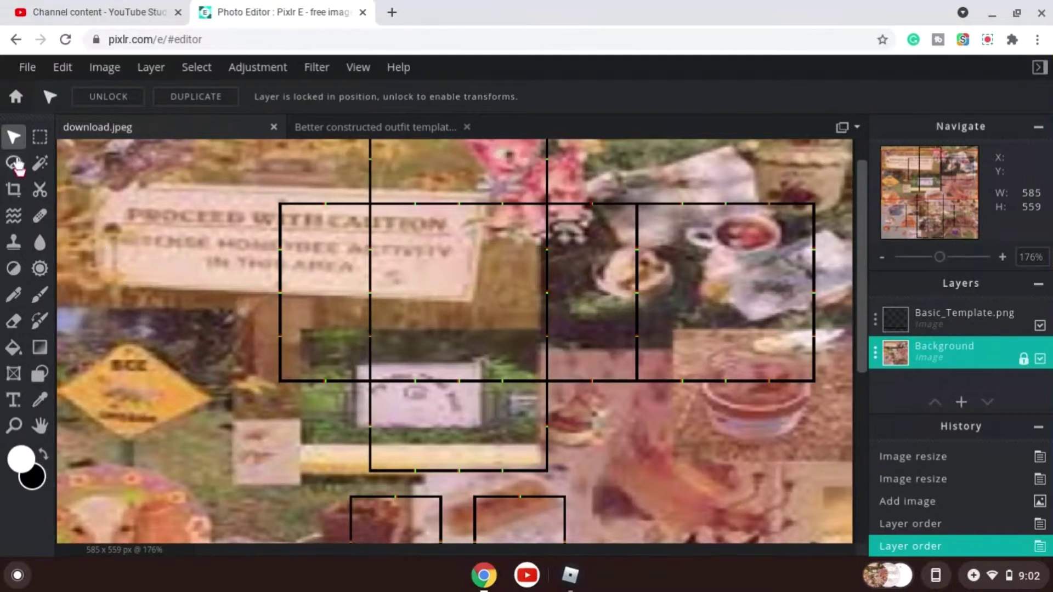
left_click(40, 136)
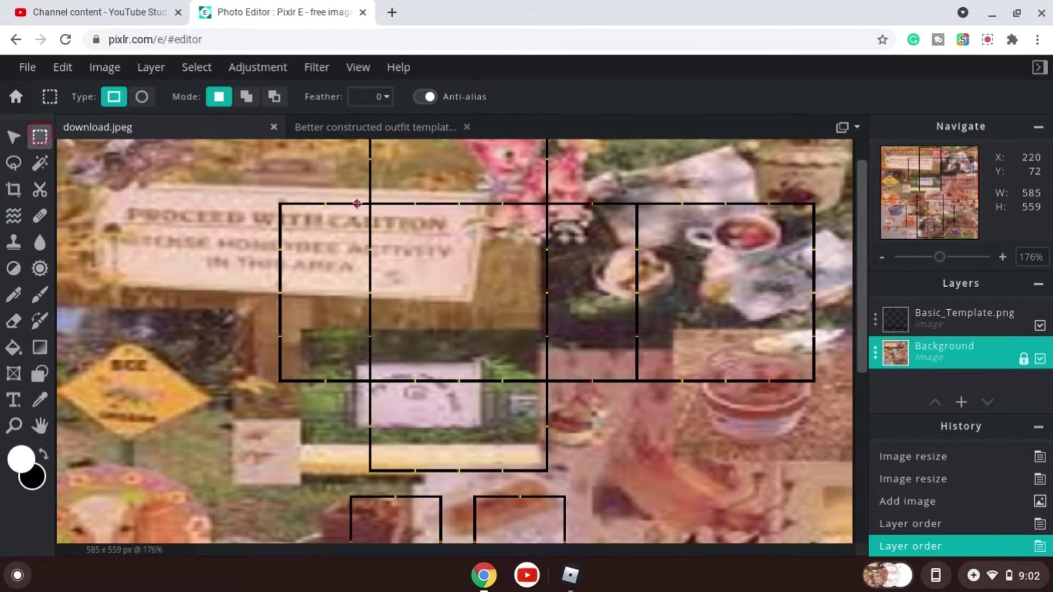
scroll(357, 203, "up", 2)
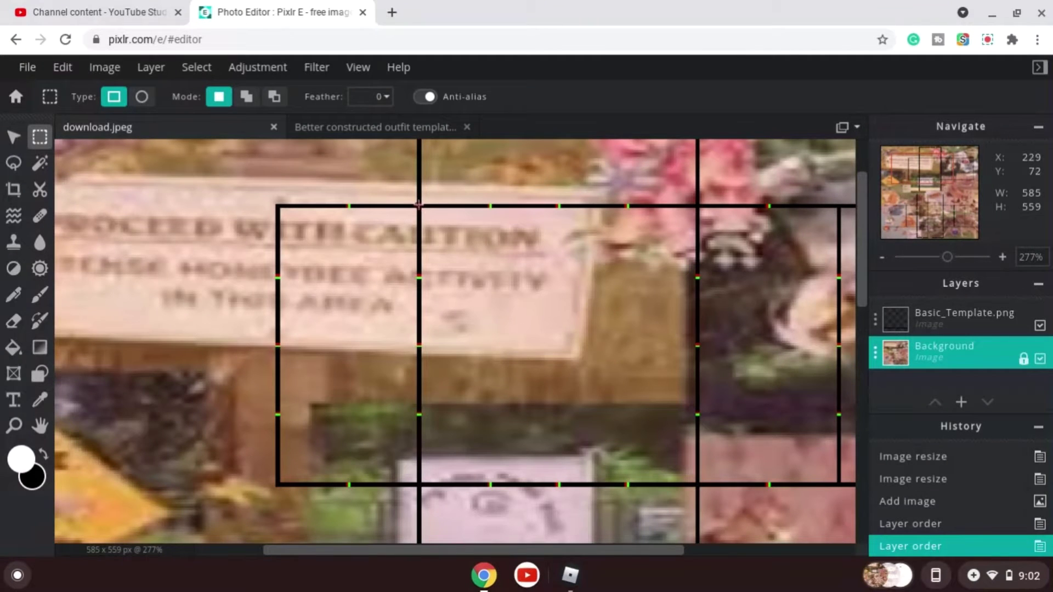
left_click_drag(417, 207, 666, 366)
left_click(437, 215)
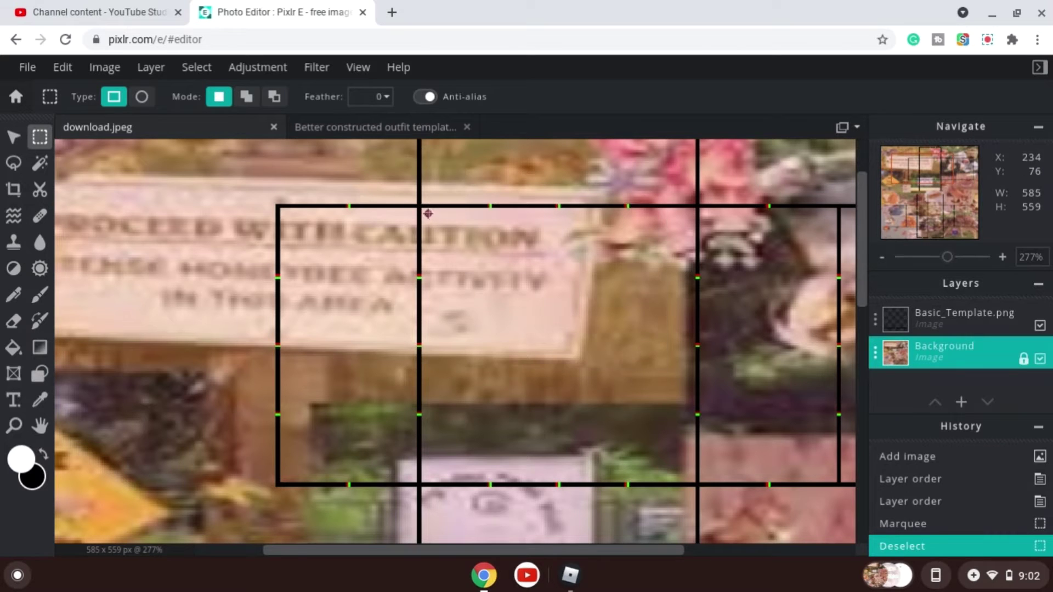
left_click_drag(421, 209, 698, 482)
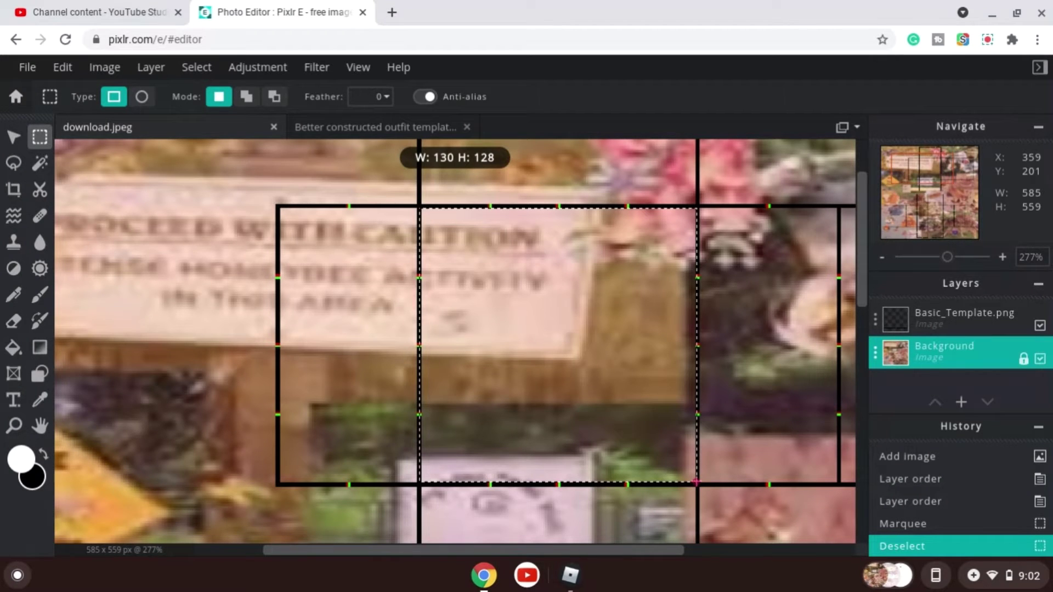
left_click_drag(696, 482, 695, 483)
key("Delete")
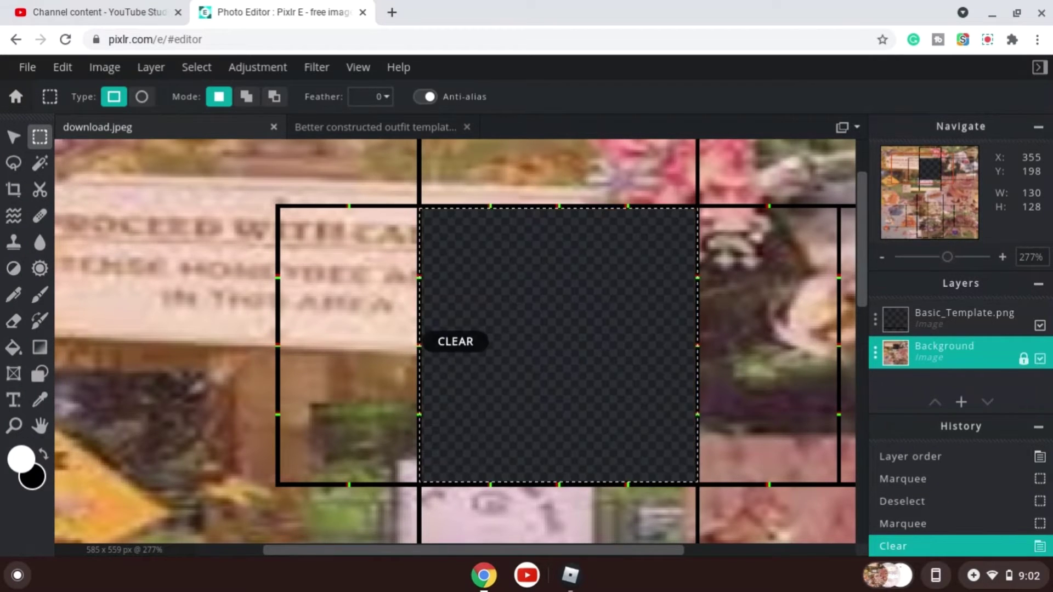
Move the selection onto the template's right-hand top box and clear that area too.
left_click_drag(619, 375, 339, 344)
scroll(473, 214, "up", 3)
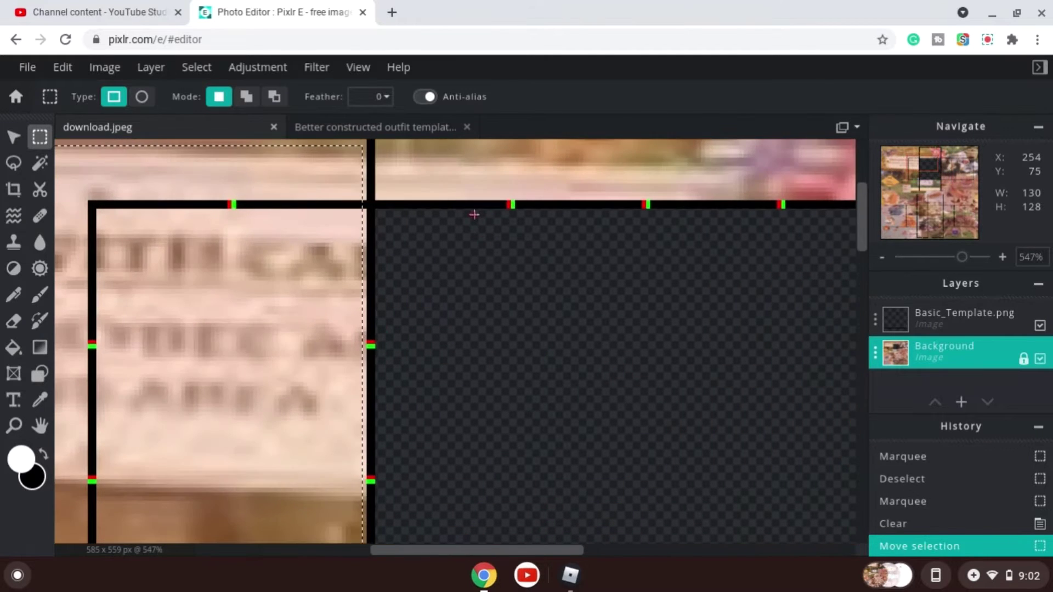
scroll(474, 215, "down", 3)
scroll(571, 446, "up", 1)
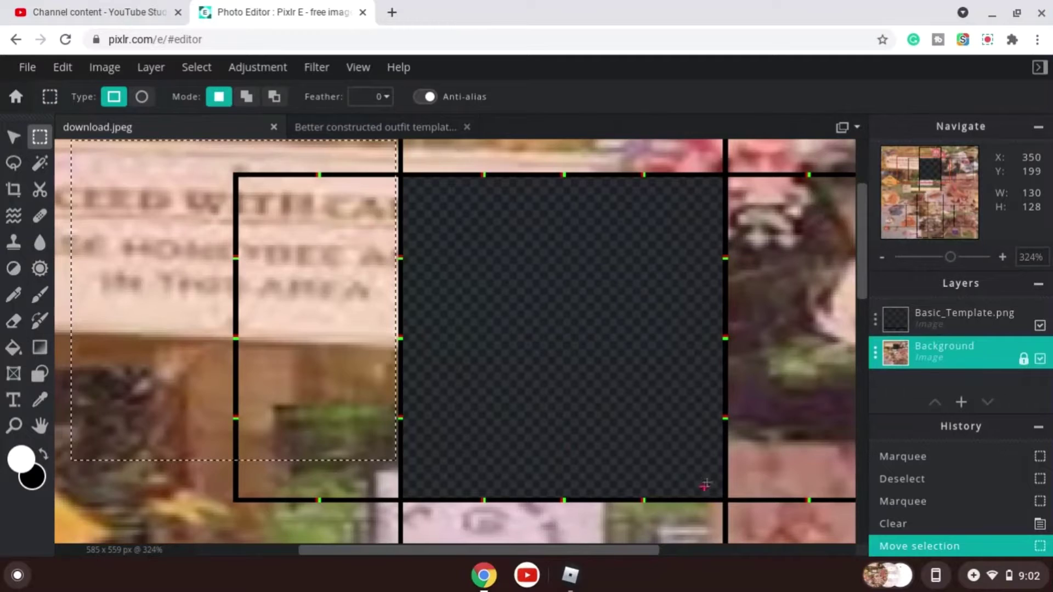
scroll(705, 485, "up", 3)
scroll(682, 482, "down", 2)
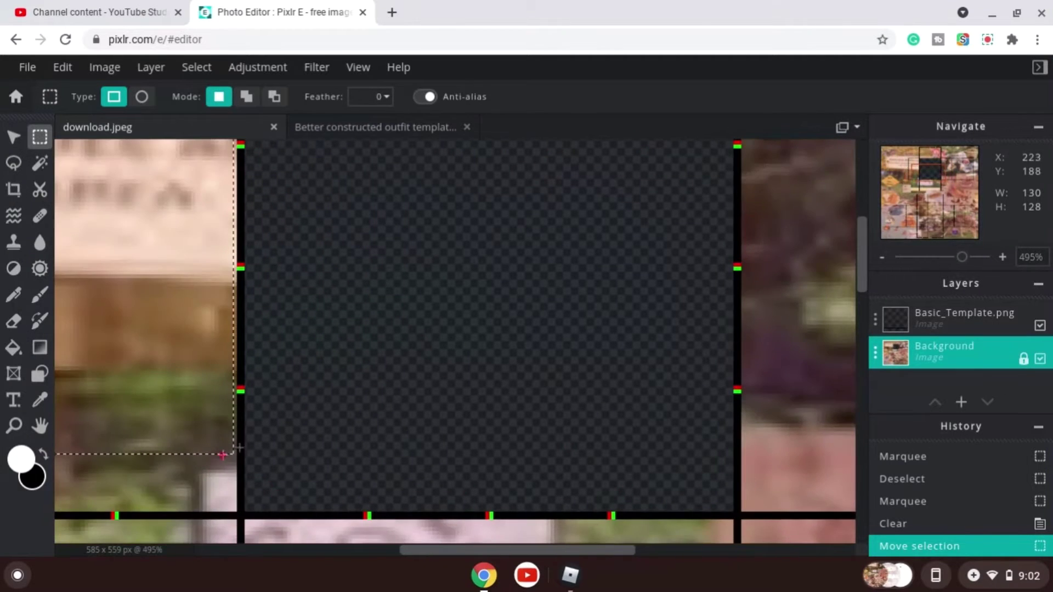
scroll(222, 455, "down", 2)
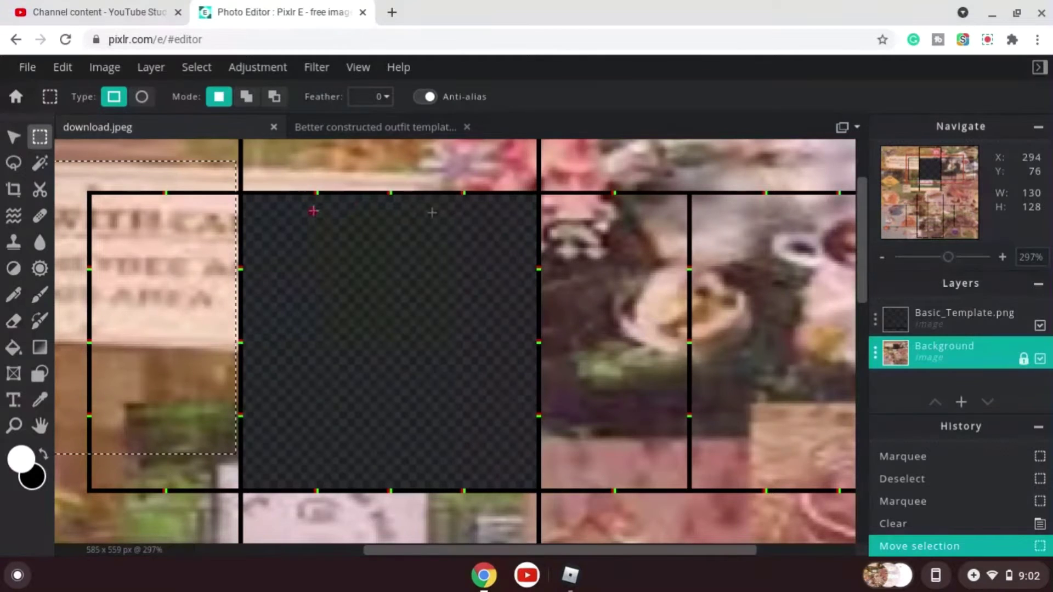
scroll(275, 304, "down", 3)
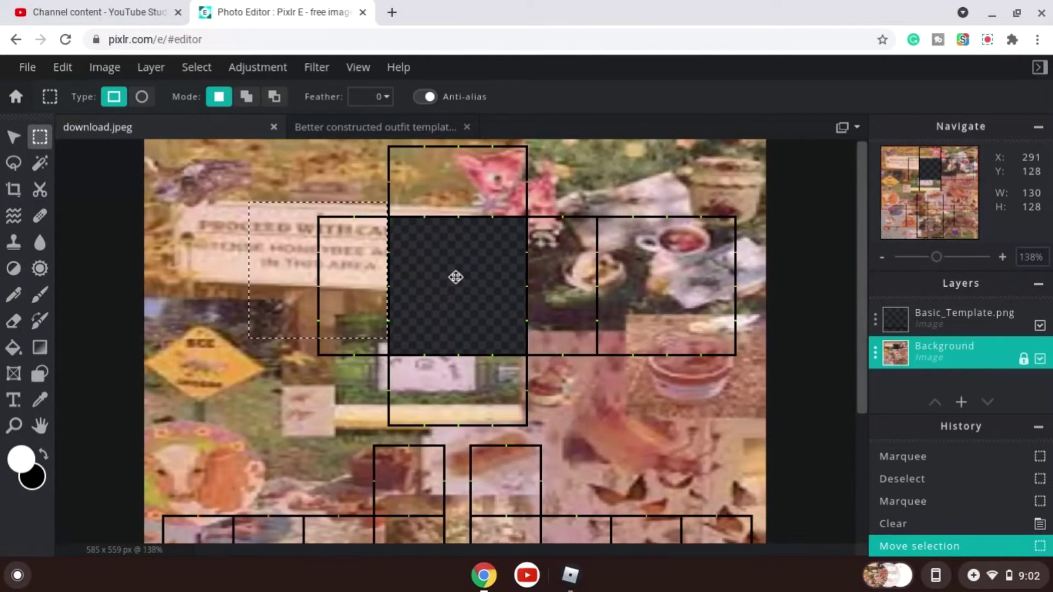
scroll(455, 277, "up", 3)
scroll(463, 364, "down", 1)
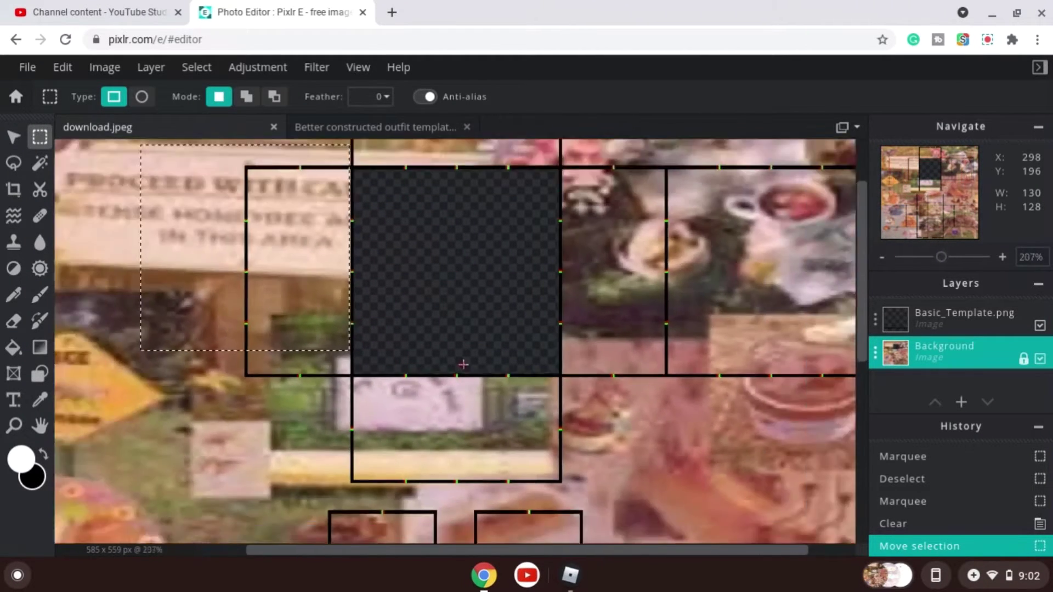
scroll(464, 364, "down", 2)
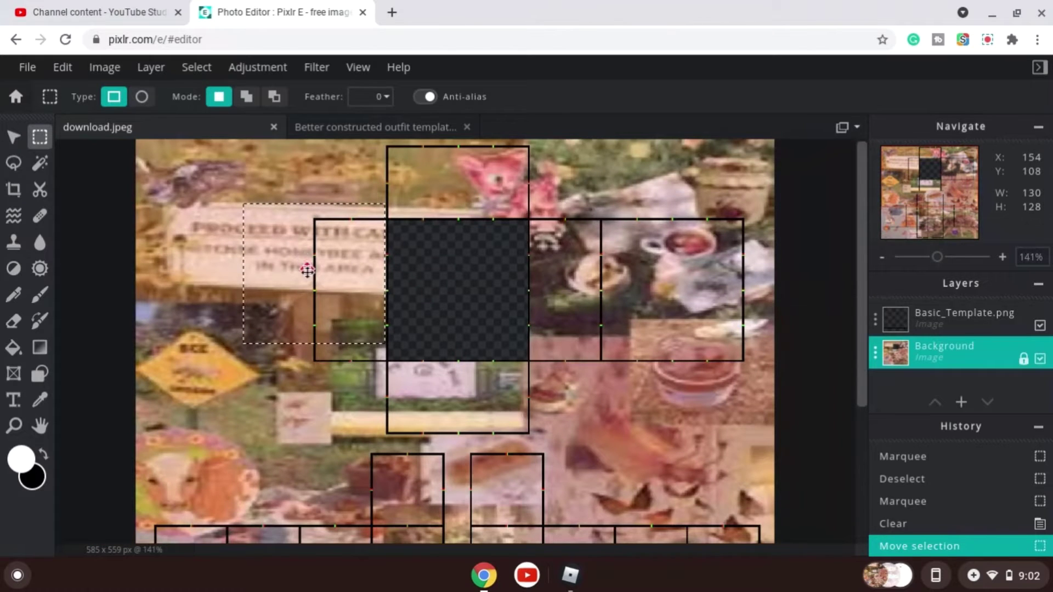
left_click_drag(307, 270, 382, 298)
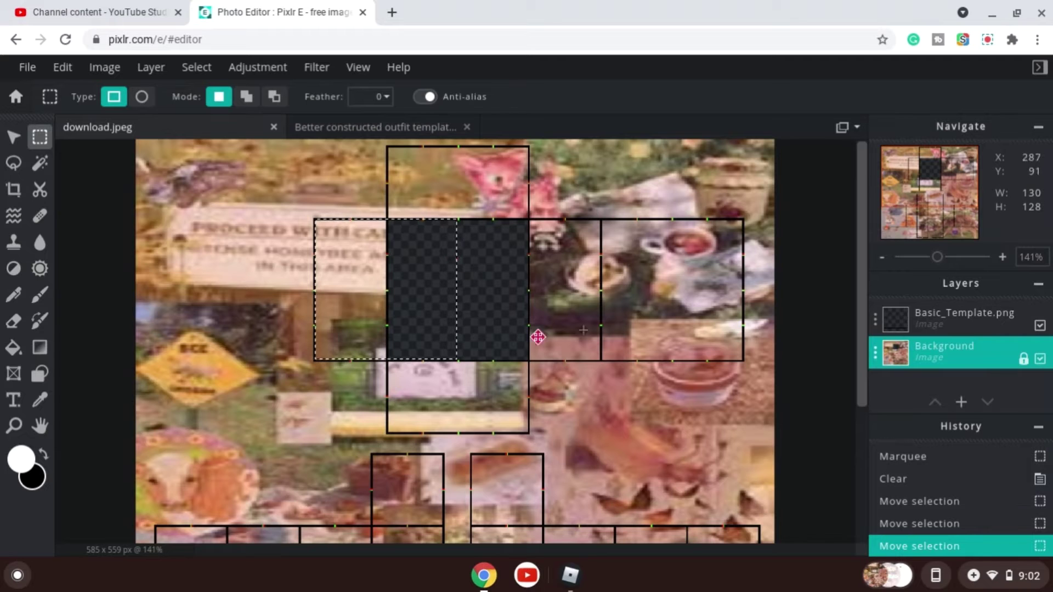
left_click_drag(339, 328, 614, 328)
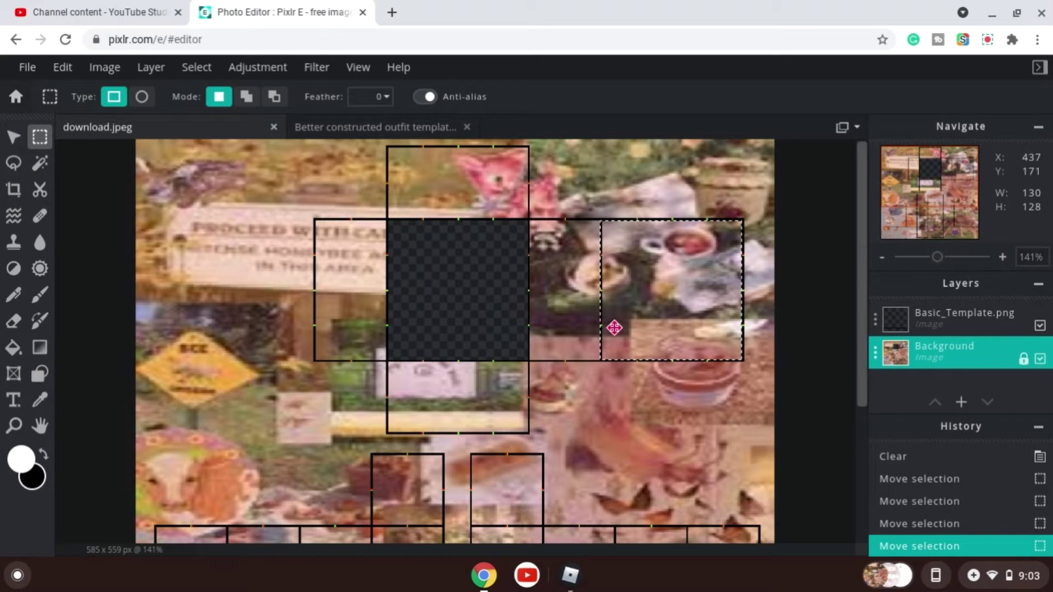
key("Delete")
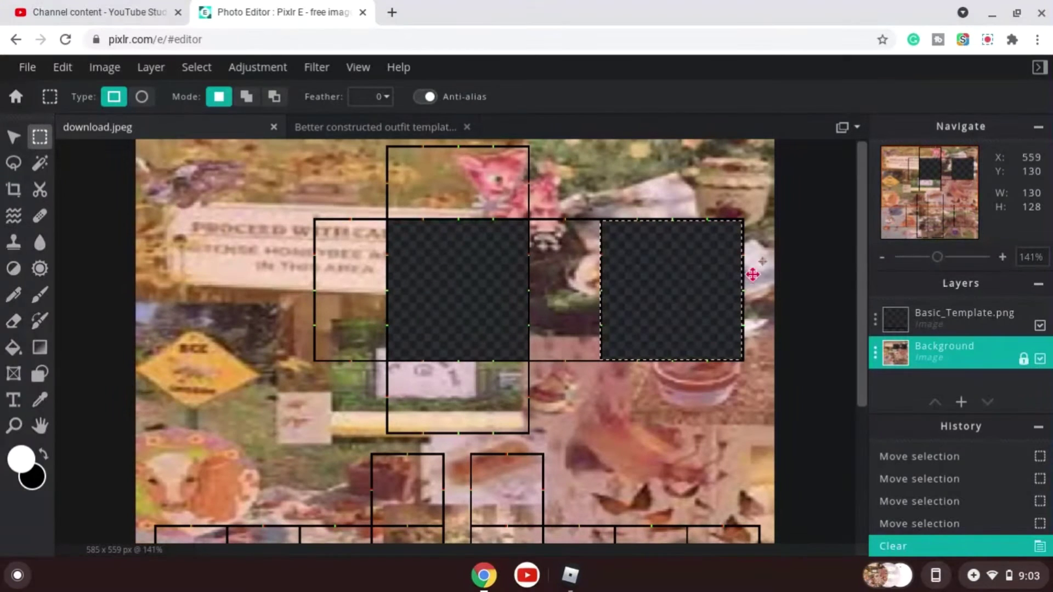
left_click_drag(693, 285, 476, 310)
scroll(683, 383, "up", 5)
scroll(794, 321, "down", 6)
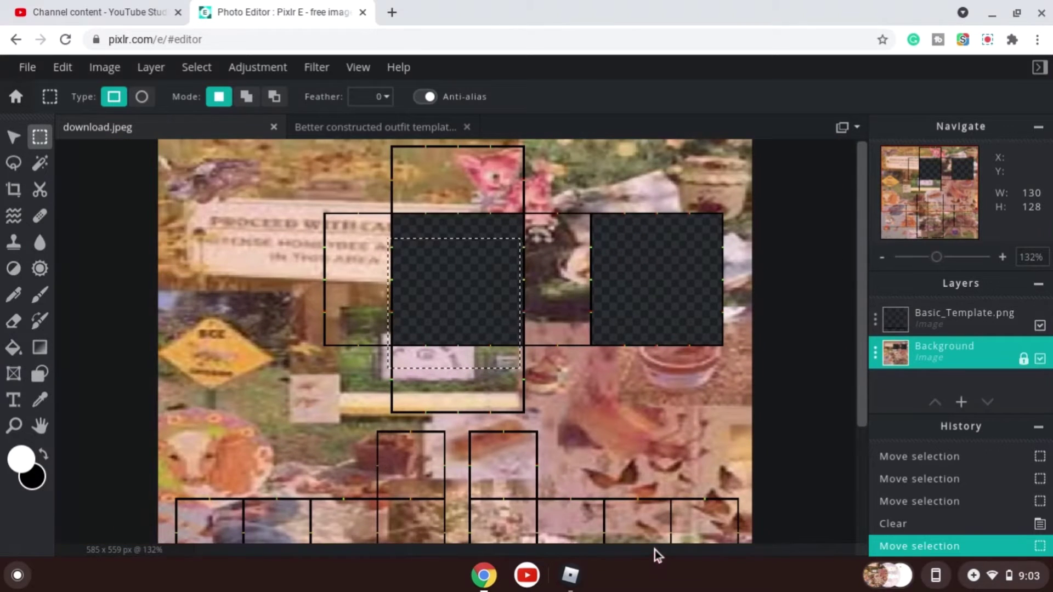
scroll(722, 192, "up", 3)
scroll(730, 196, "down", 4)
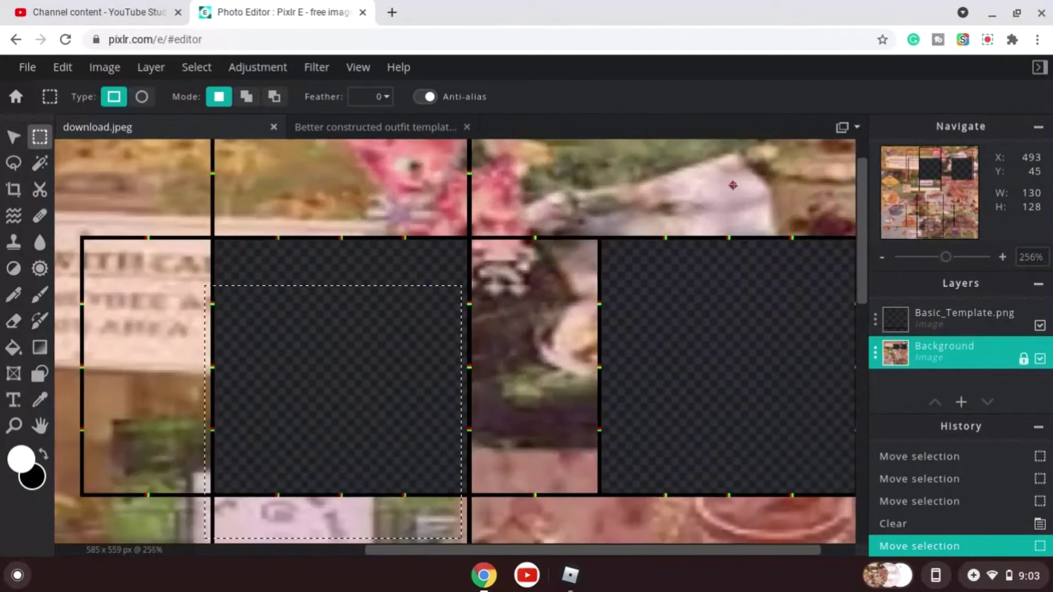
scroll(548, 311, "down", 4)
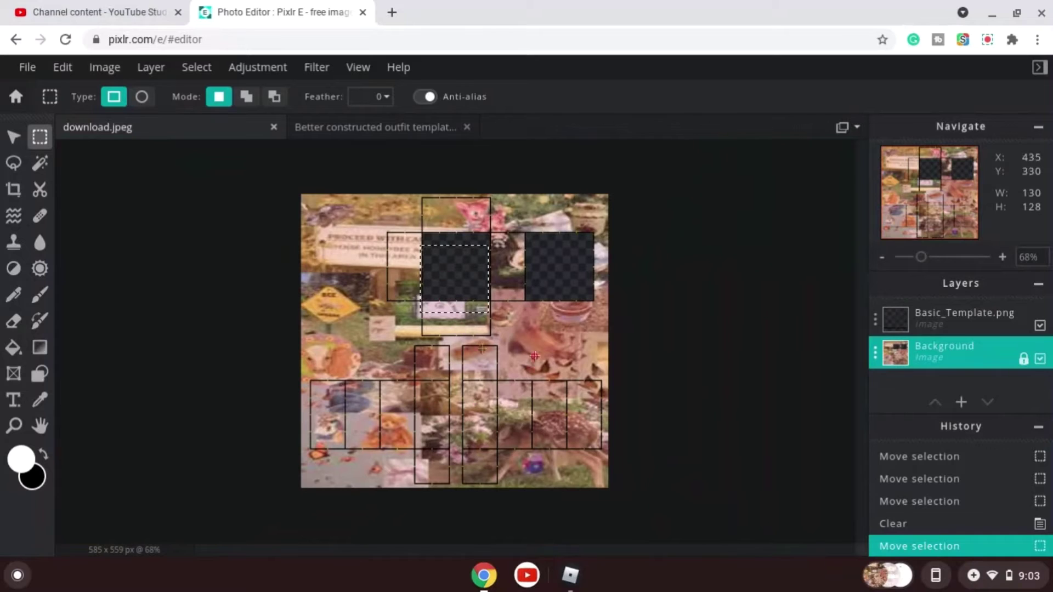
mouse_move(456, 264)
left_mouse_down()
mouse_move(557, 270)
mouse_move(564, 258)
mouse_move(469, 264)
mouse_move(450, 252)
left_mouse_up()
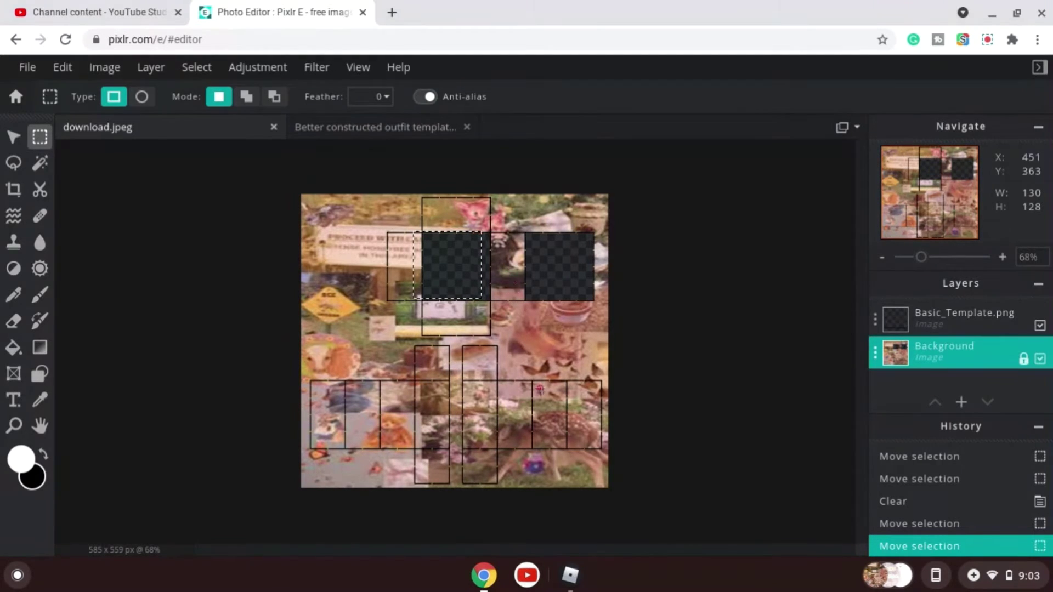
scroll(521, 266, "up", 2)
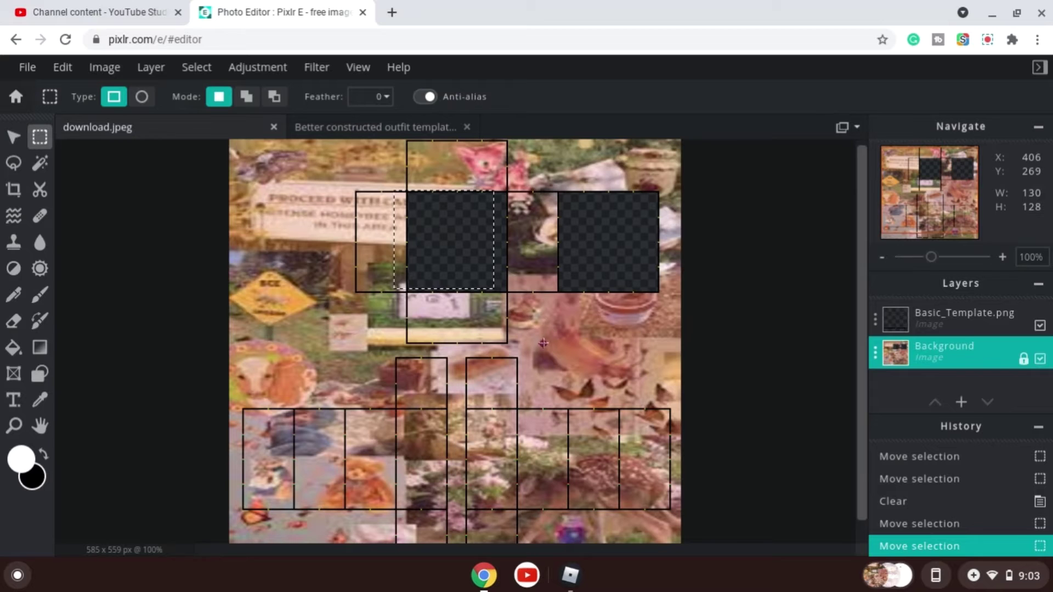
scroll(543, 344, "down", 2)
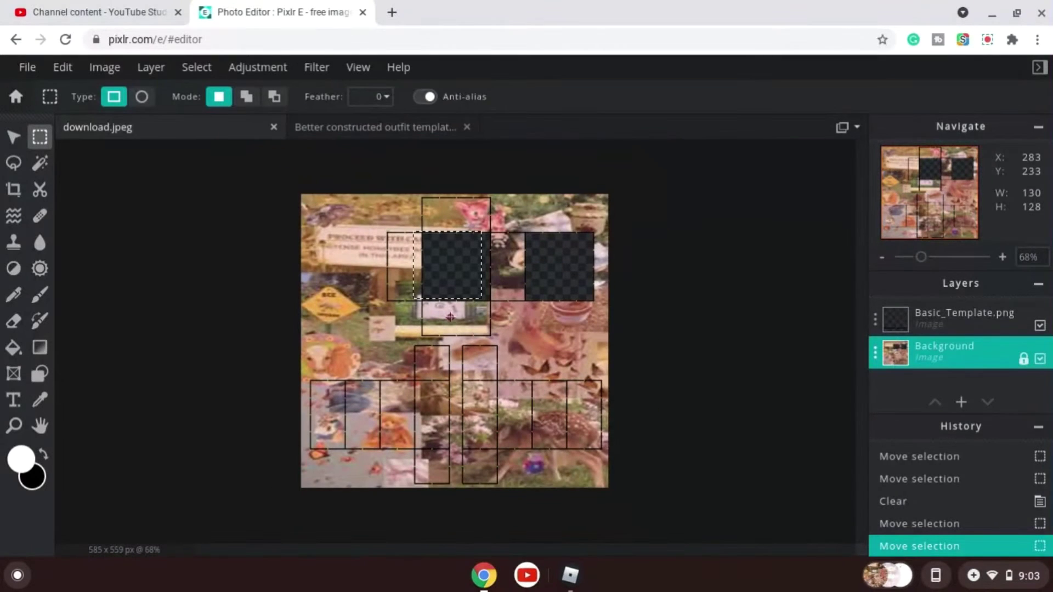
left_click(432, 309)
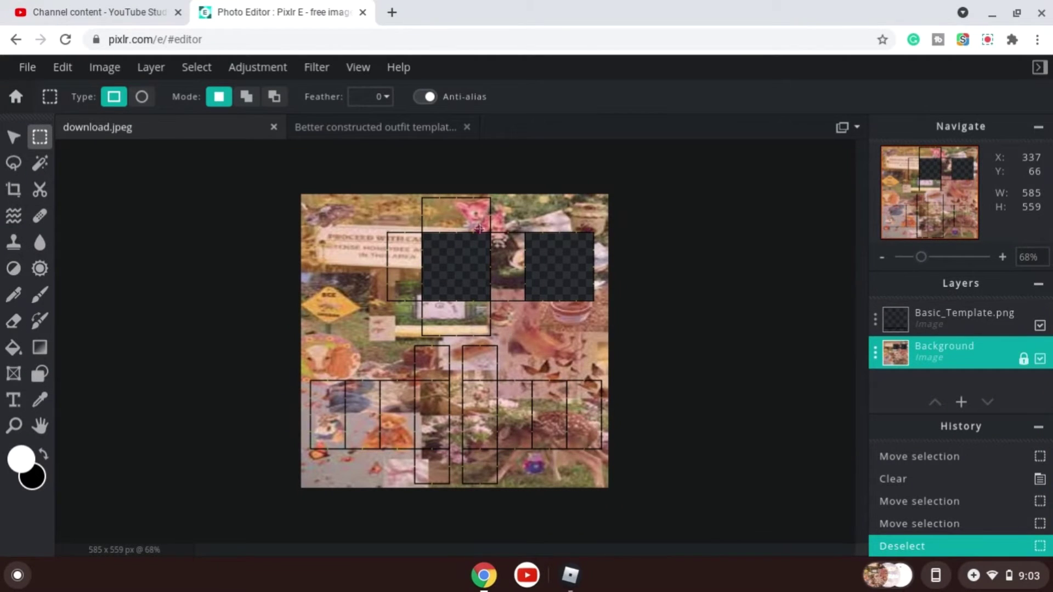
Select and clear the background in the narrow panels on both sides of the top's center box.
scroll(479, 229, "up", 5)
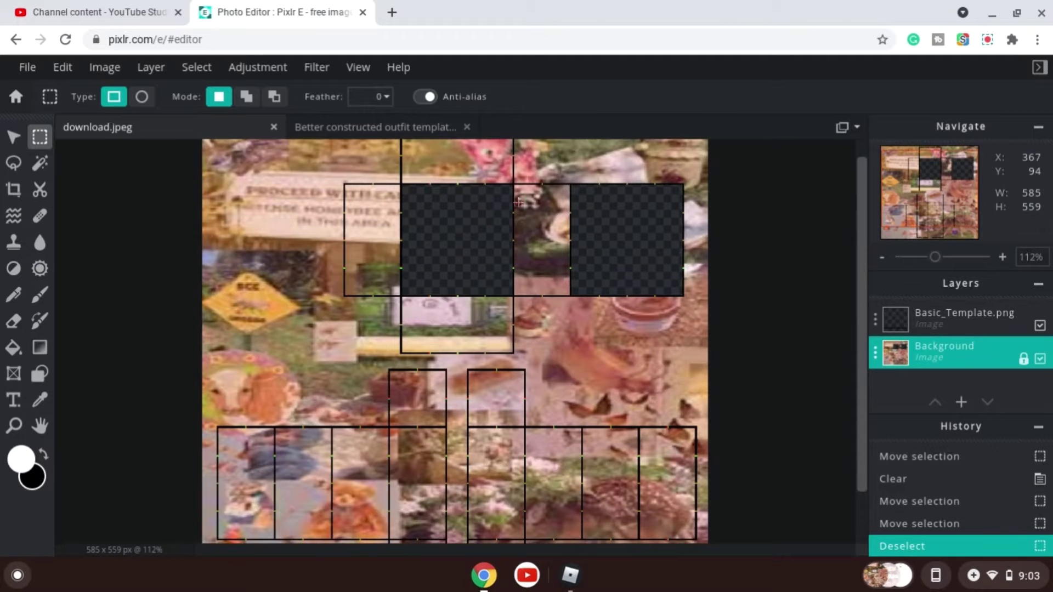
scroll(470, 318, "down", 6)
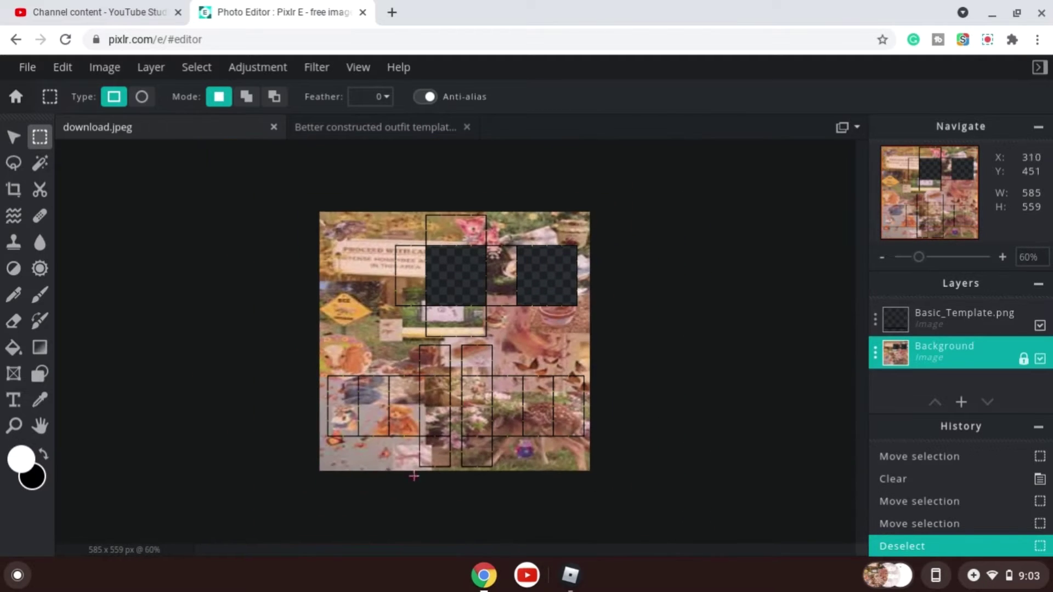
scroll(452, 422, "up", 3)
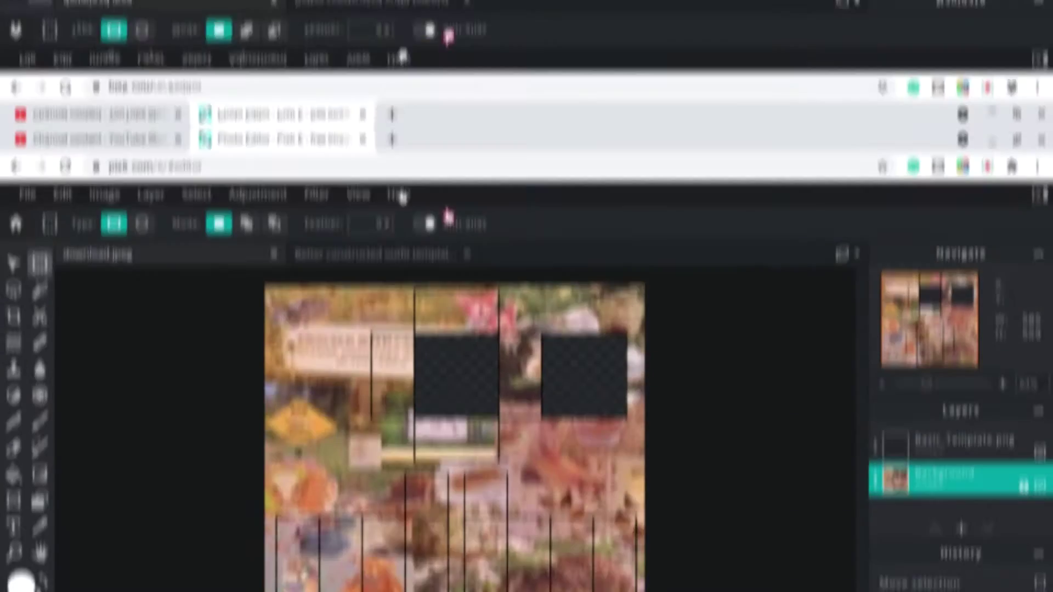
scroll(598, 138, "up", 5)
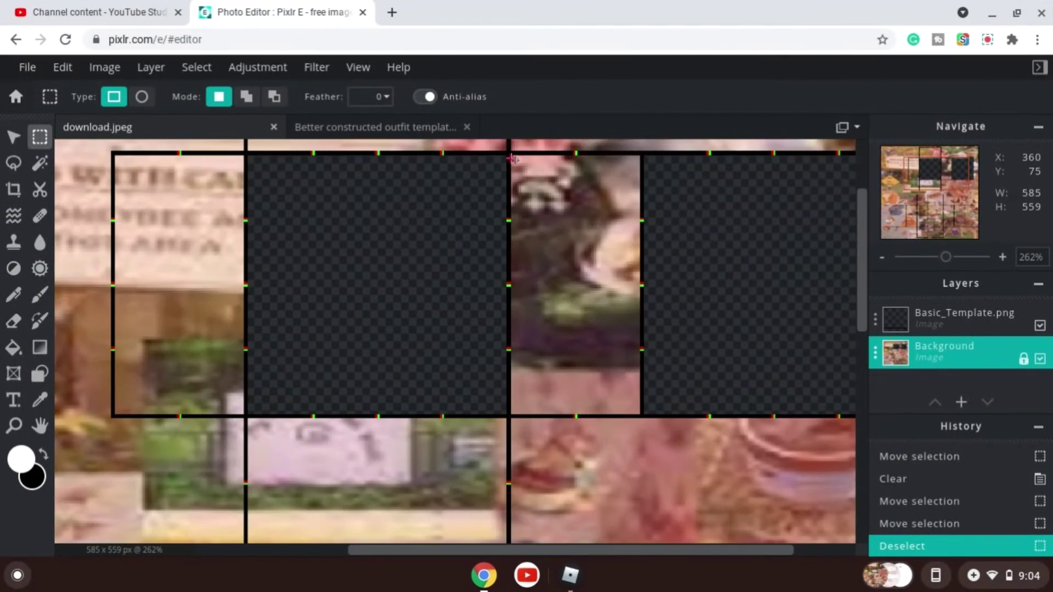
left_click_drag(512, 155, 640, 416)
scroll(641, 416, "down", 1)
key("Delete")
left_click_drag(604, 328, 414, 422)
key("Delete")
Select the box below the top's center panel (about 128 × 64 px) and clear it.
left_click(297, 422)
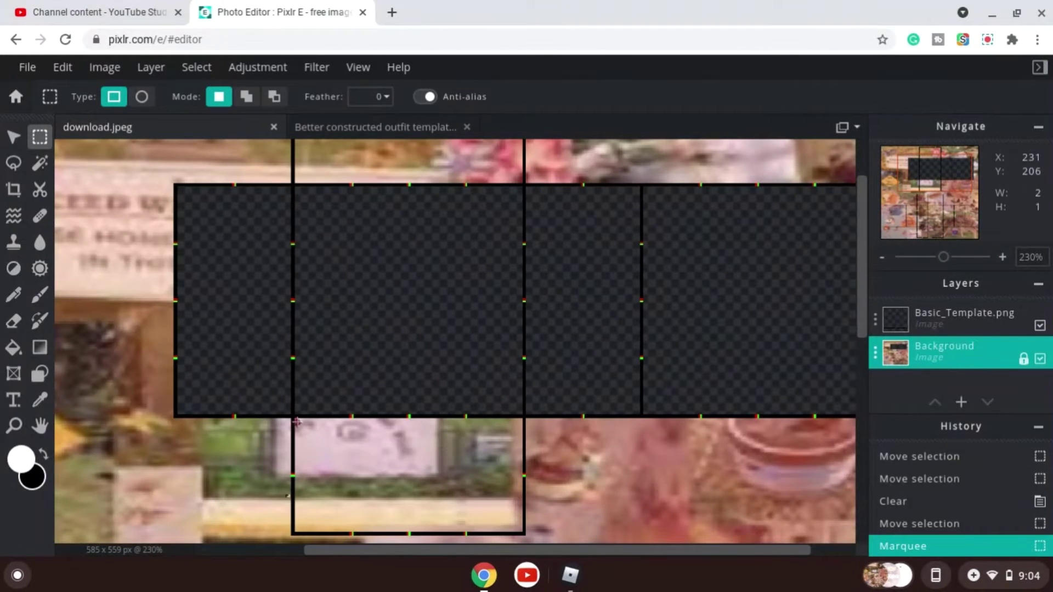
left_click_drag(296, 422, 525, 530)
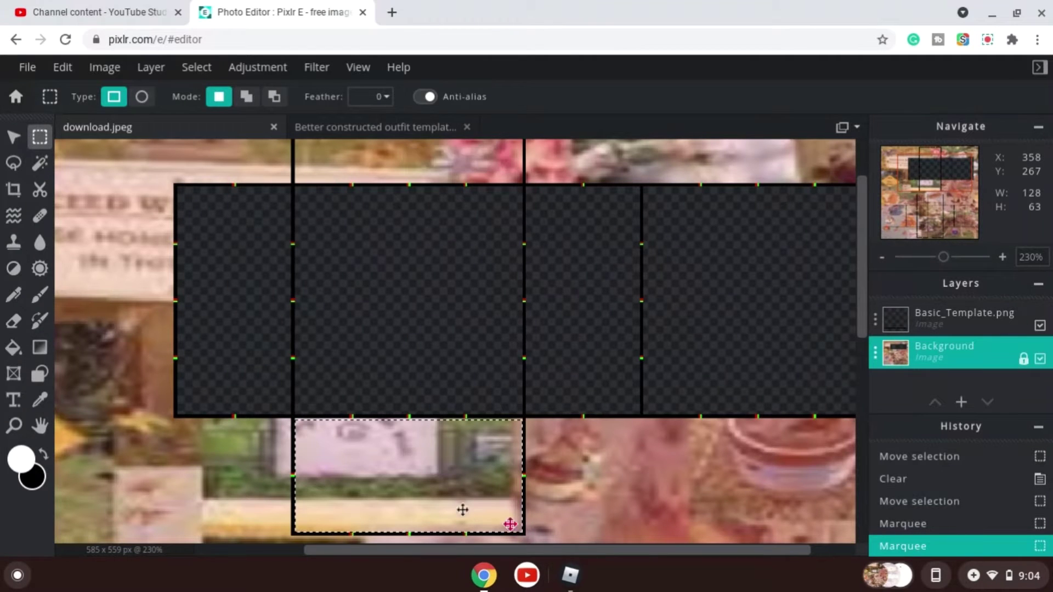
key("ctrl+d")
left_click_drag(295, 420, 525, 531)
key("Delete")
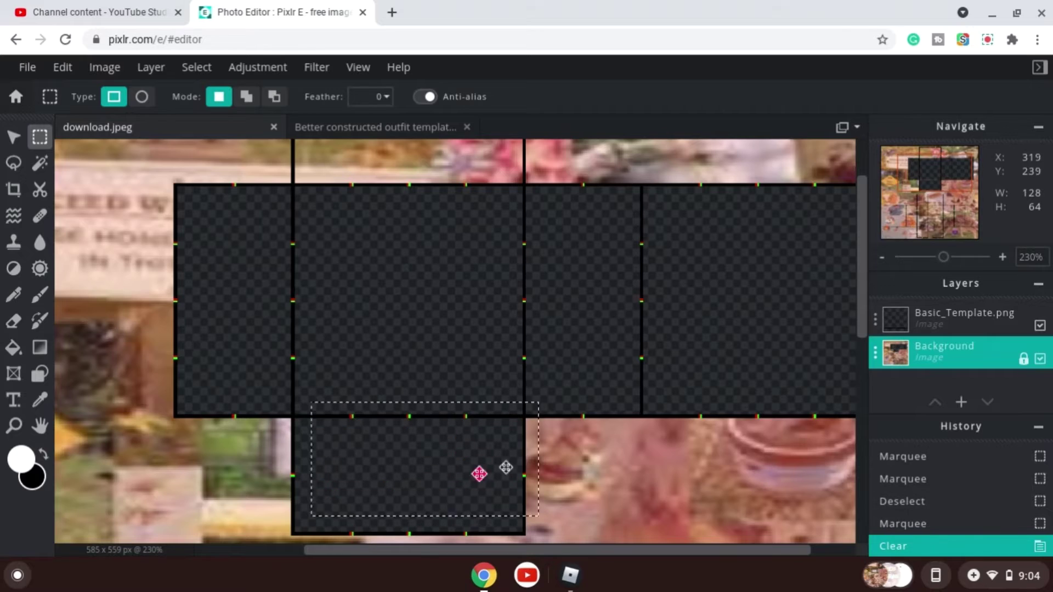
Select the box above the top's center panel (128 × 64 px) and clear it.
left_click_drag(503, 468, 581, 344)
scroll(580, 343, "down", 3)
scroll(491, 293, "up", 5)
scroll(491, 293, "down", 4)
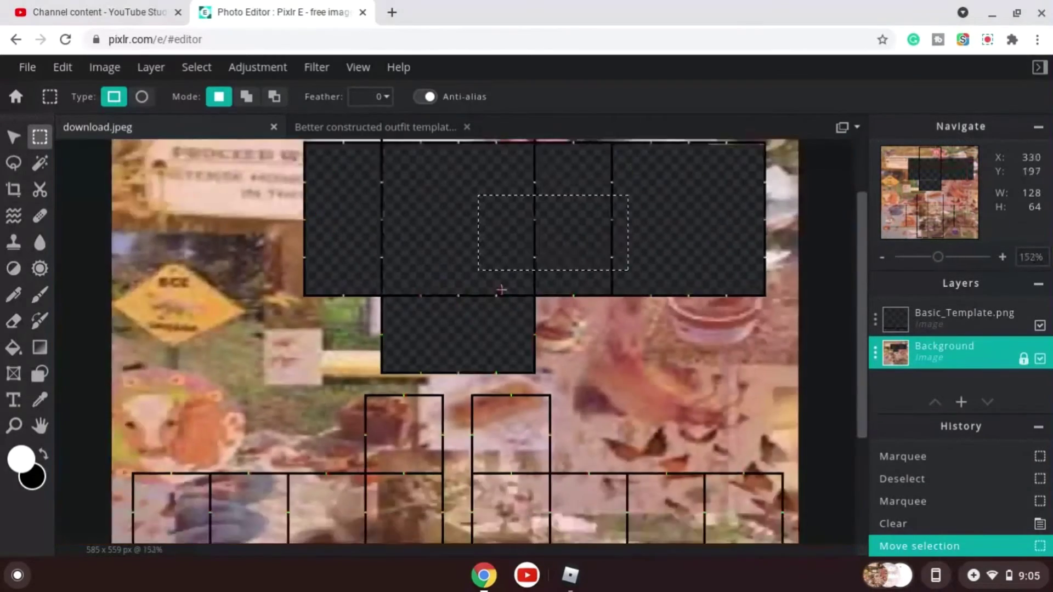
scroll(400, 149, "up", 3)
scroll(400, 149, "up", 1)
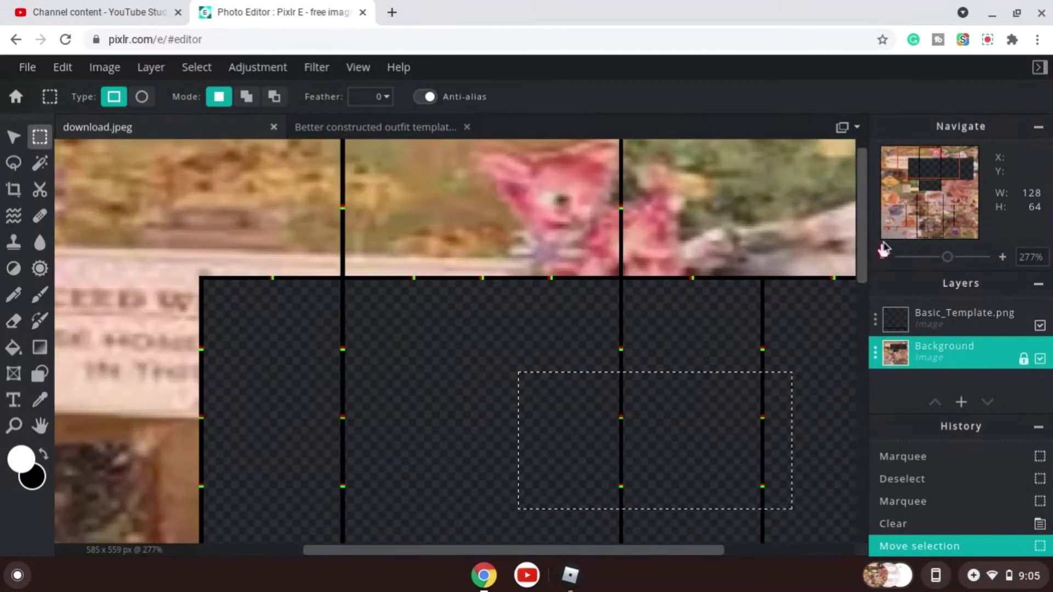
left_click_drag(863, 248, 622, 294)
left_click(344, 152)
left_click_drag(346, 159, 482, 242)
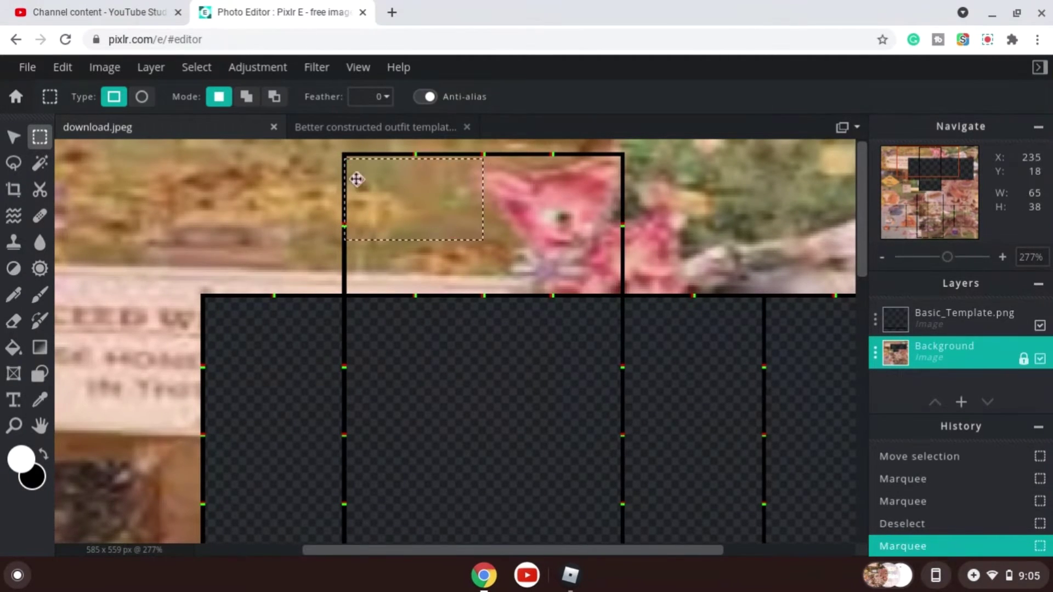
left_click(350, 153)
left_click_drag(348, 157, 622, 295)
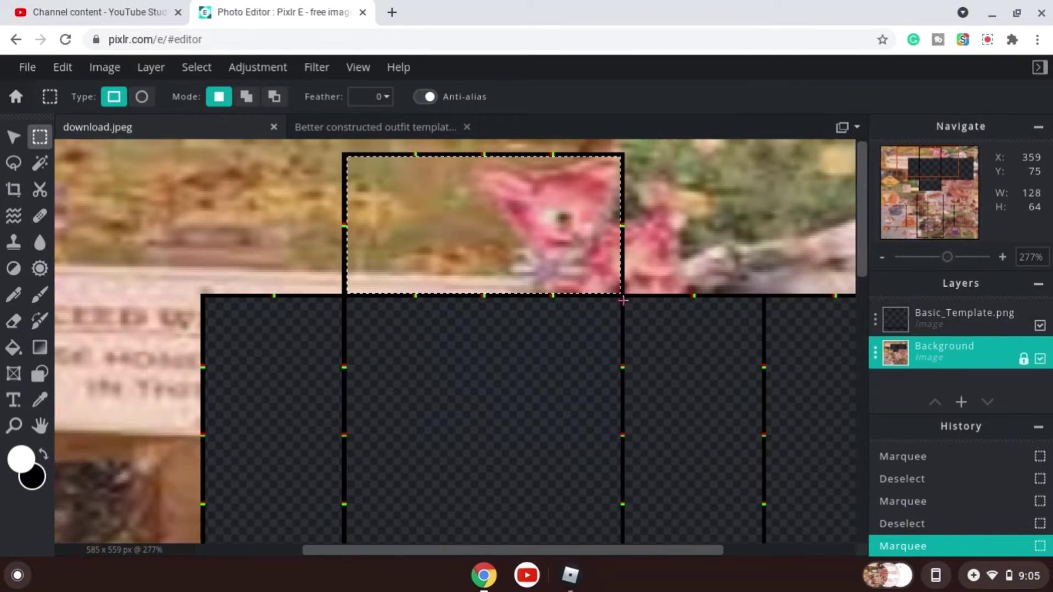
key("Delete")
Select the left leg's upper square (about 65 × 65 px) and clear it.
scroll(494, 263, "down", 5)
scroll(383, 416, "up", 5)
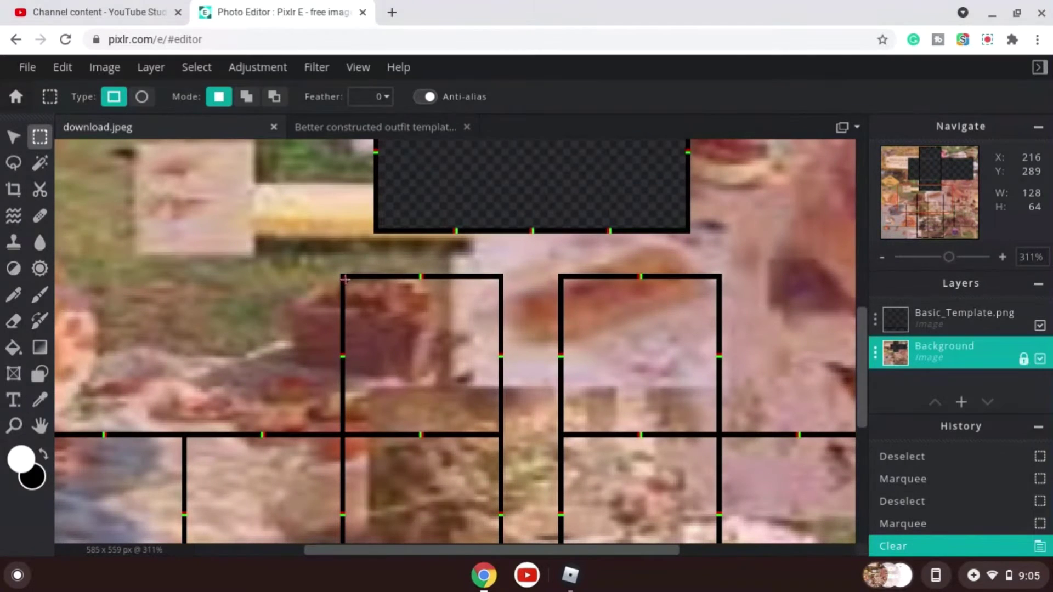
left_click_drag(345, 279, 494, 432)
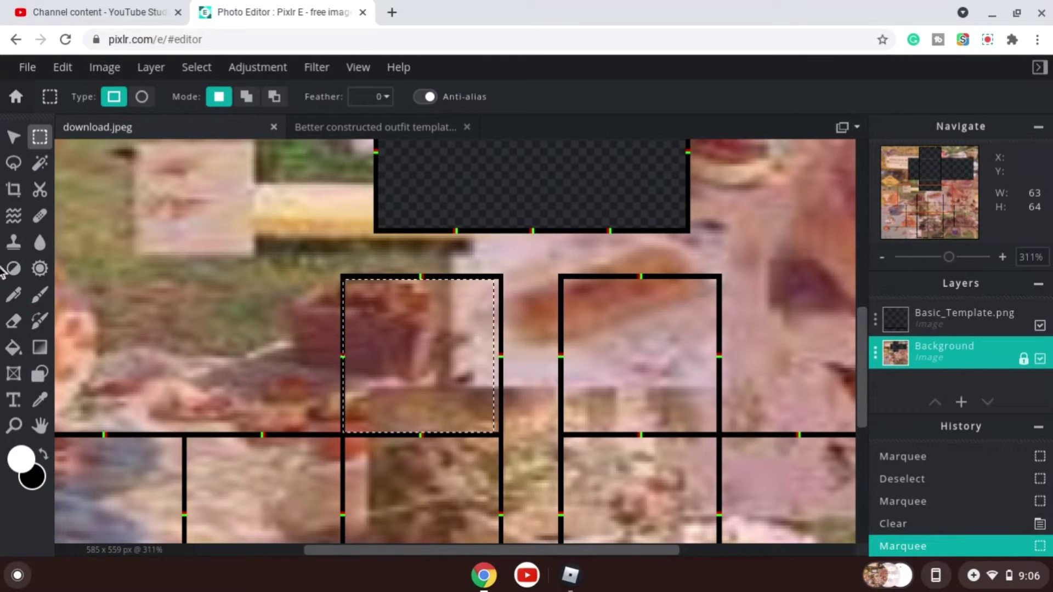
left_click(349, 282)
left_click_drag(344, 278, 500, 433)
key("Delete")
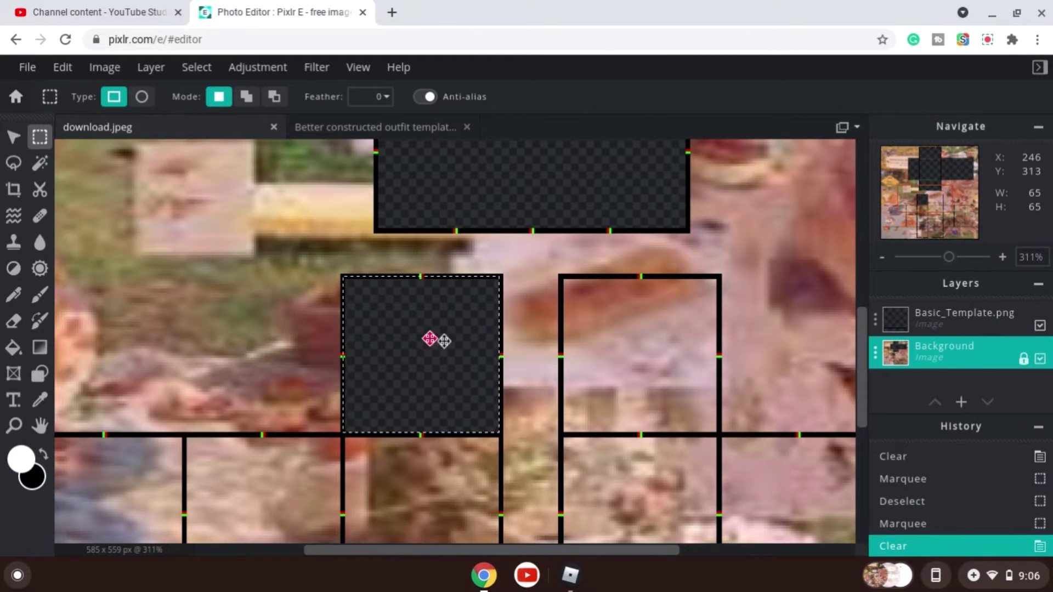
Move the selection onto the right leg's upper square and clear it.
left_click_drag(435, 339, 635, 337)
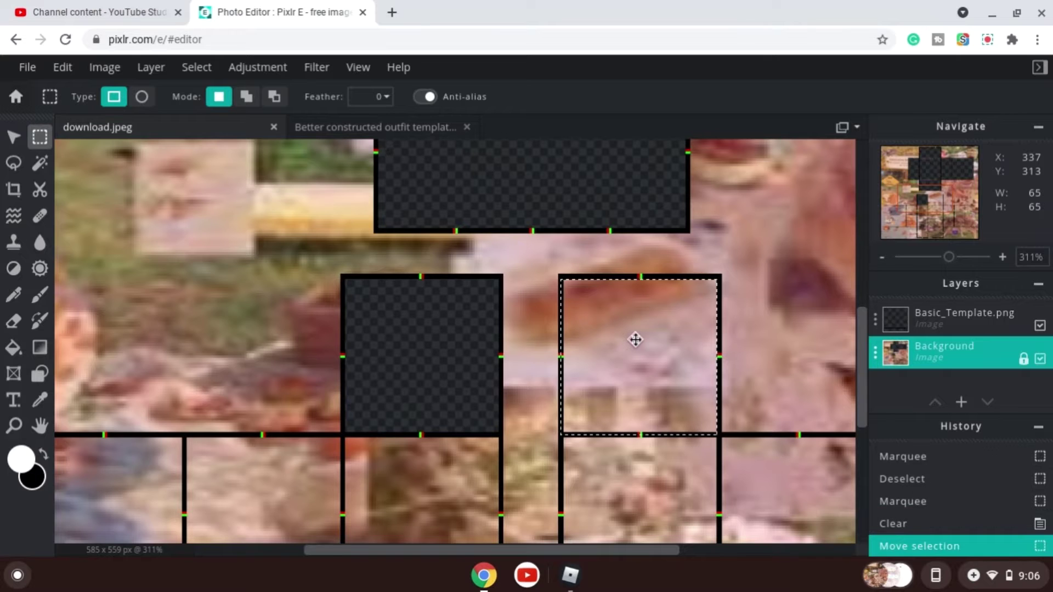
key("Delete")
scroll(486, 513, "down", 10)
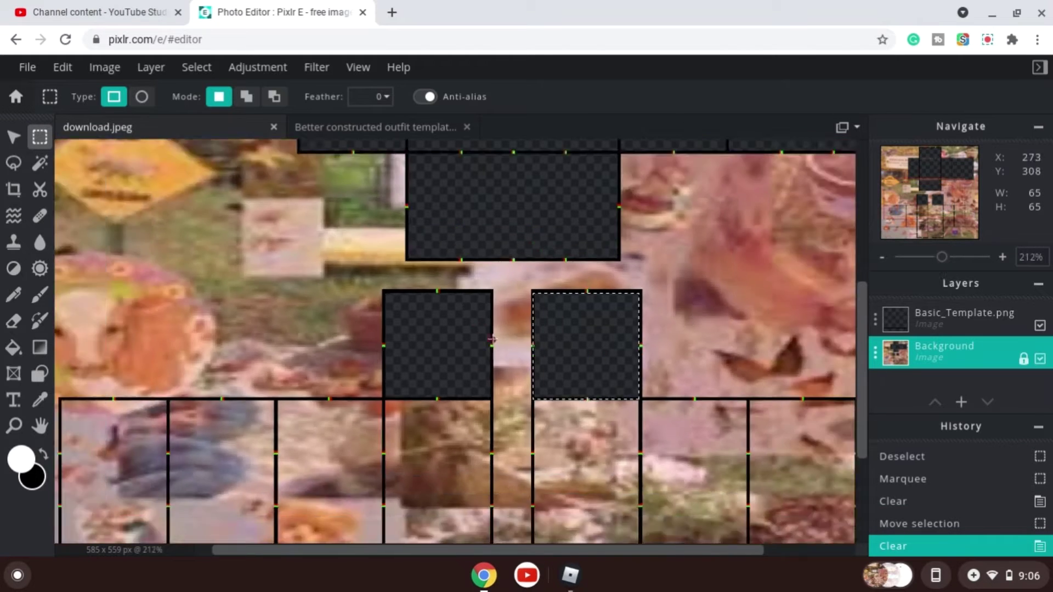
scroll(499, 462, "up", 3)
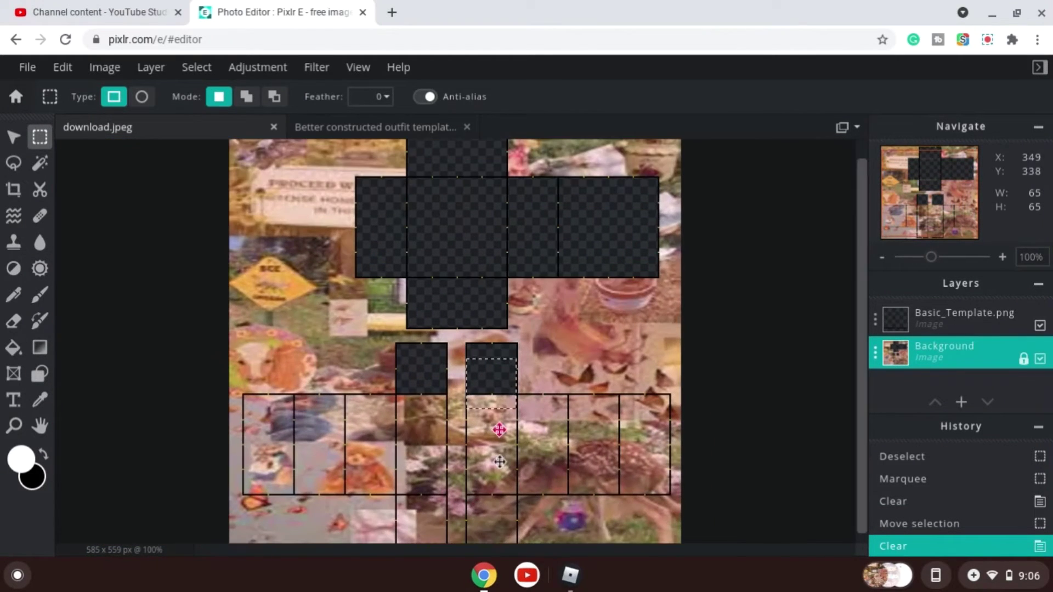
Move the selection onto the lower squares of both legs and clear them.
left_click_drag(499, 521, 499, 540)
scroll(494, 502, "down", 2)
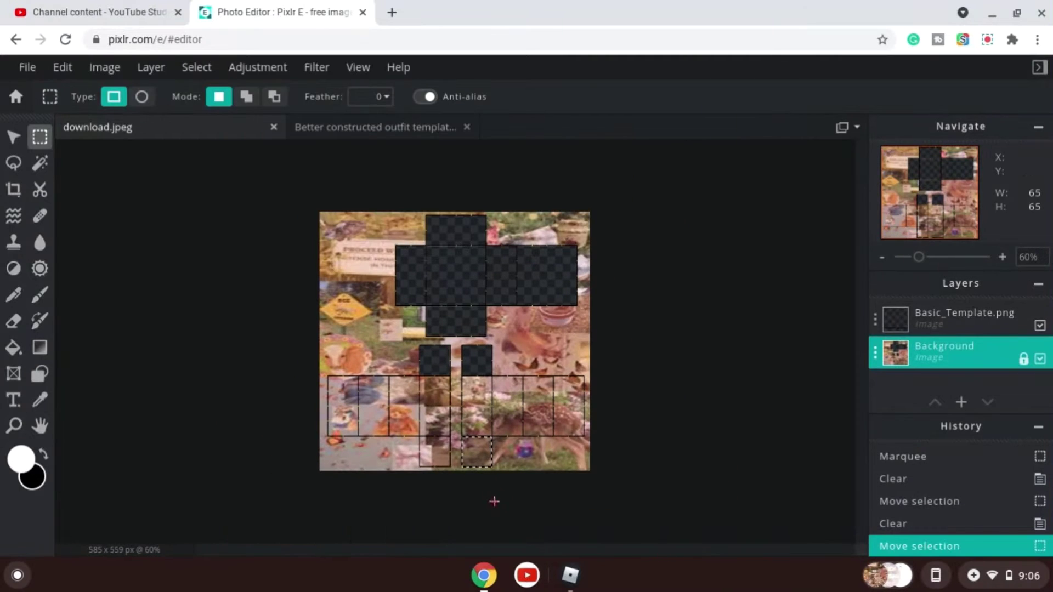
scroll(470, 494, "up", 8)
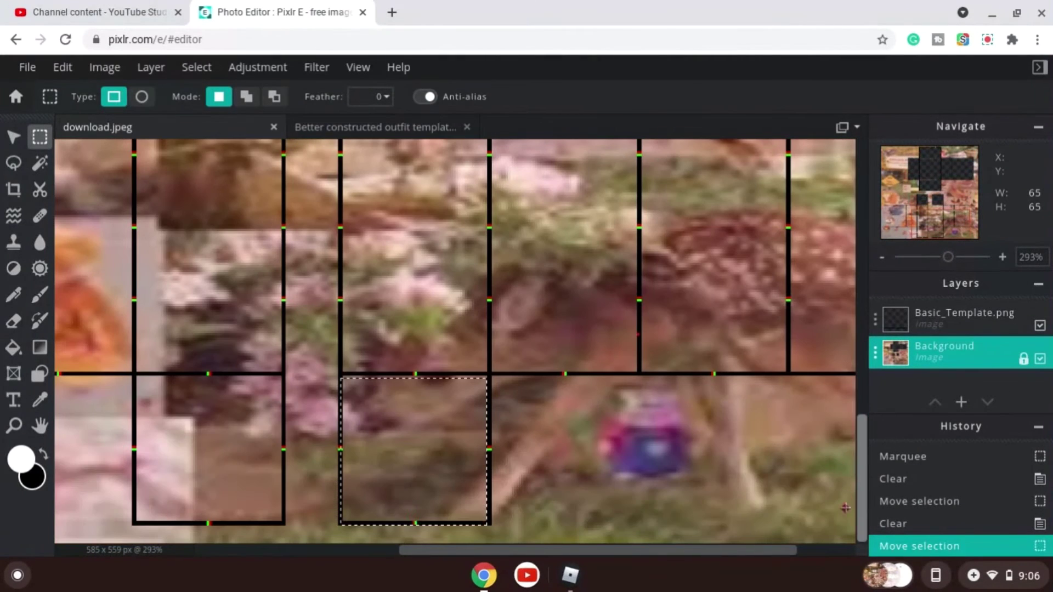
left_click_drag(413, 442, 417, 443)
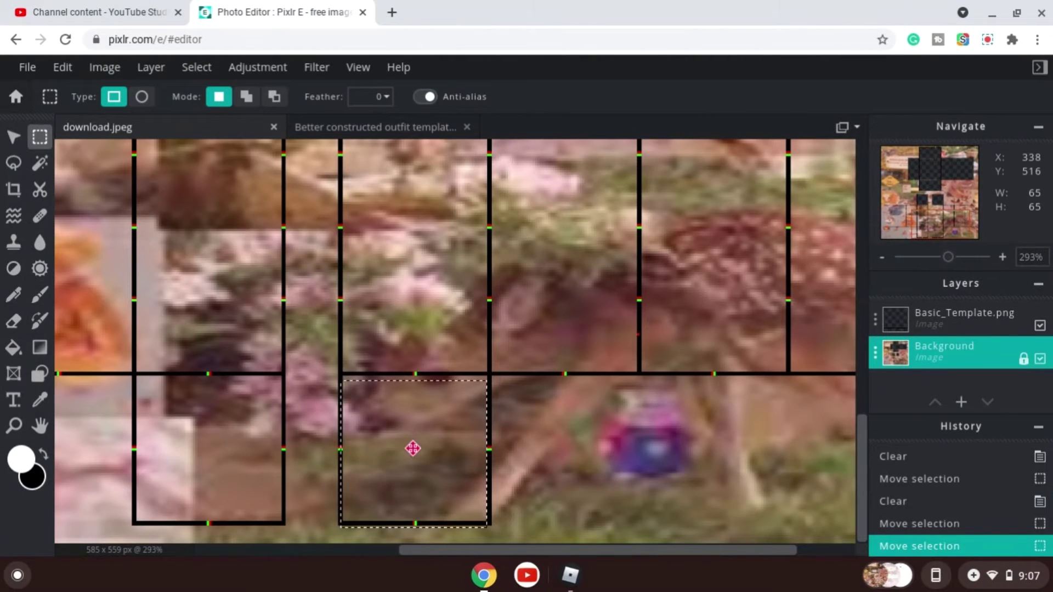
left_click_drag(408, 405, 184, 441)
key("Delete")
key("Delete")
Select the leftmost strip of the left lower panel (64 × 127 px) and clear it.
scroll(141, 348, "down", 5)
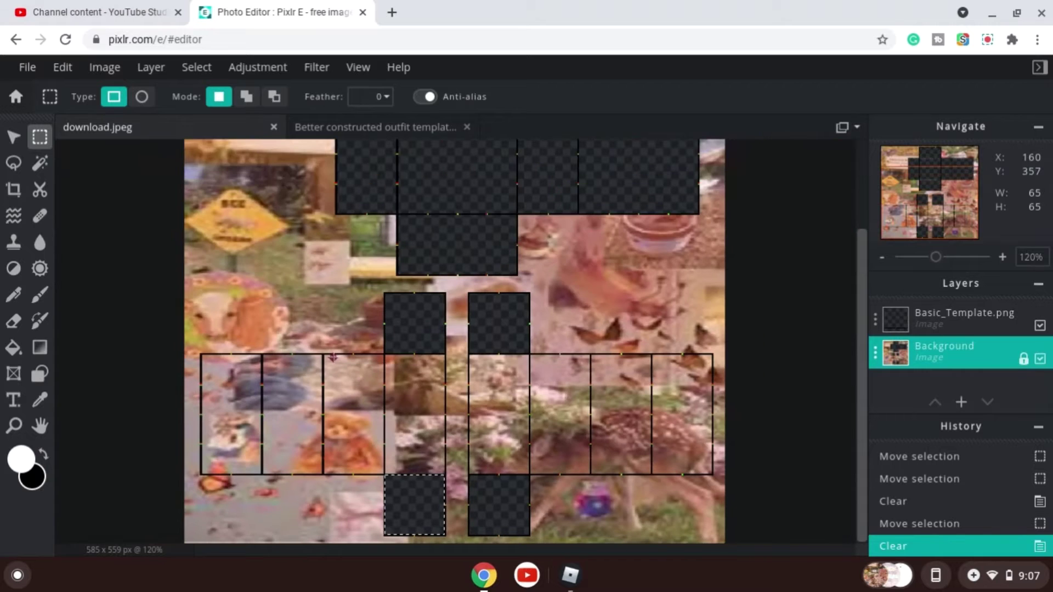
scroll(98, 342, "up", 3)
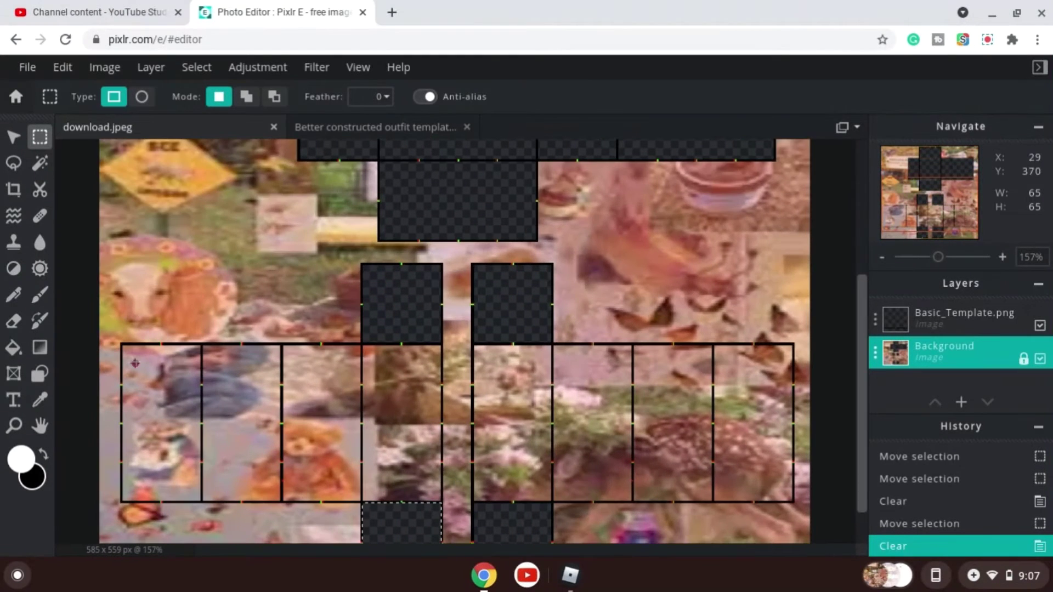
scroll(175, 531, "up", 4)
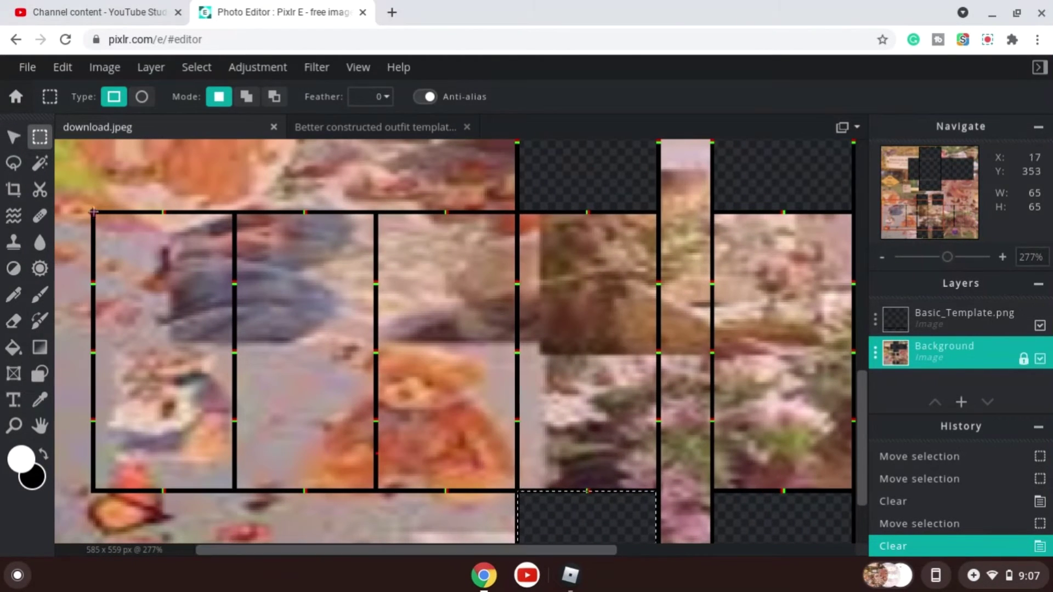
left_click_drag(96, 215, 231, 485)
key("Delete")
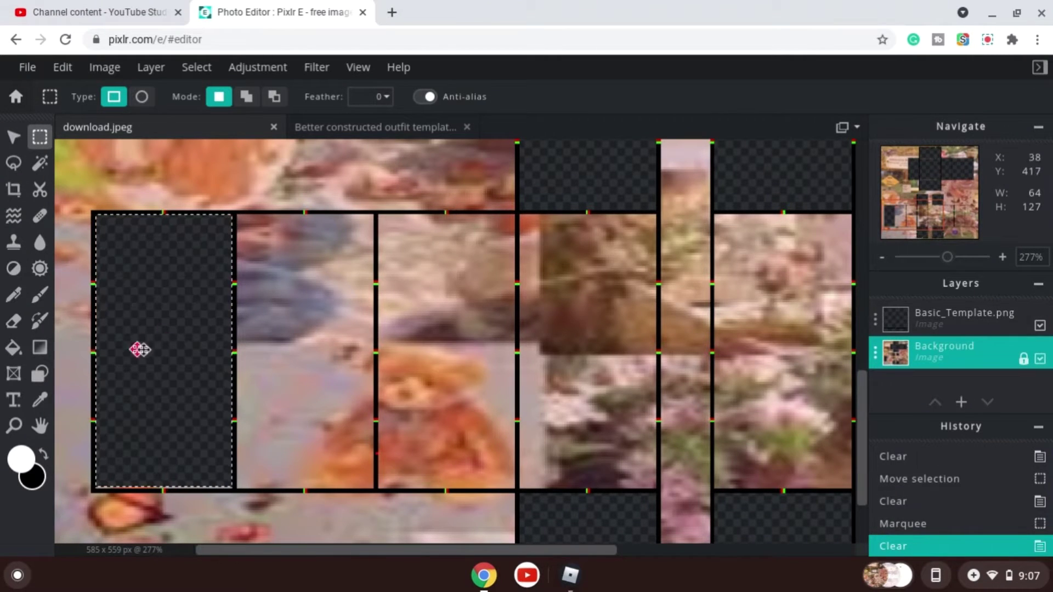
Move the selection across the next three strips of the left lower panel, clearing each one.
left_click_drag(139, 348, 285, 350)
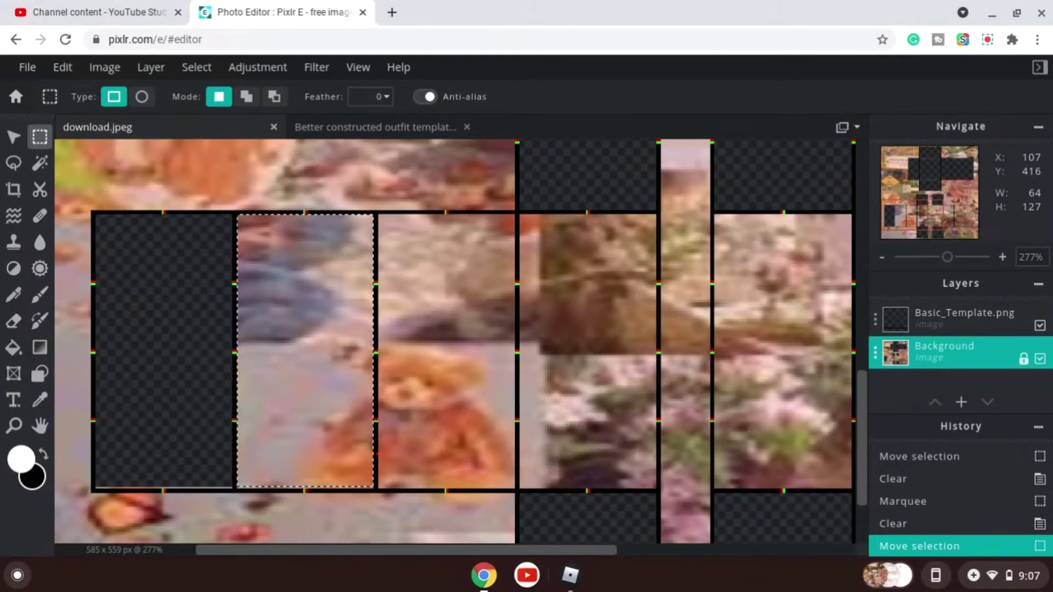
key("Delete")
left_click_drag(278, 289, 279, 289)
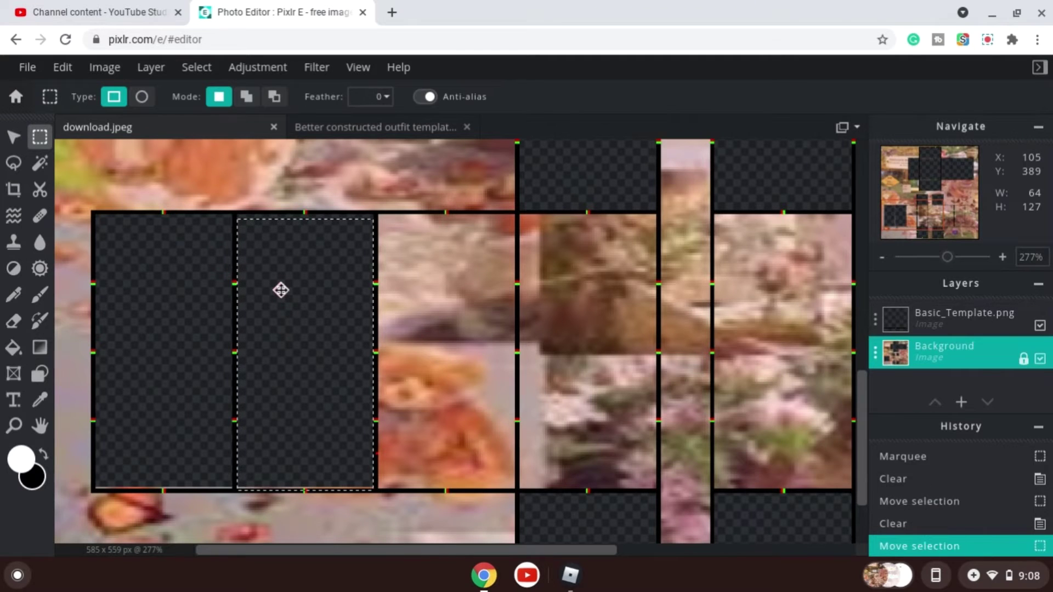
key("Delete")
left_click_drag(256, 327, 97, 398)
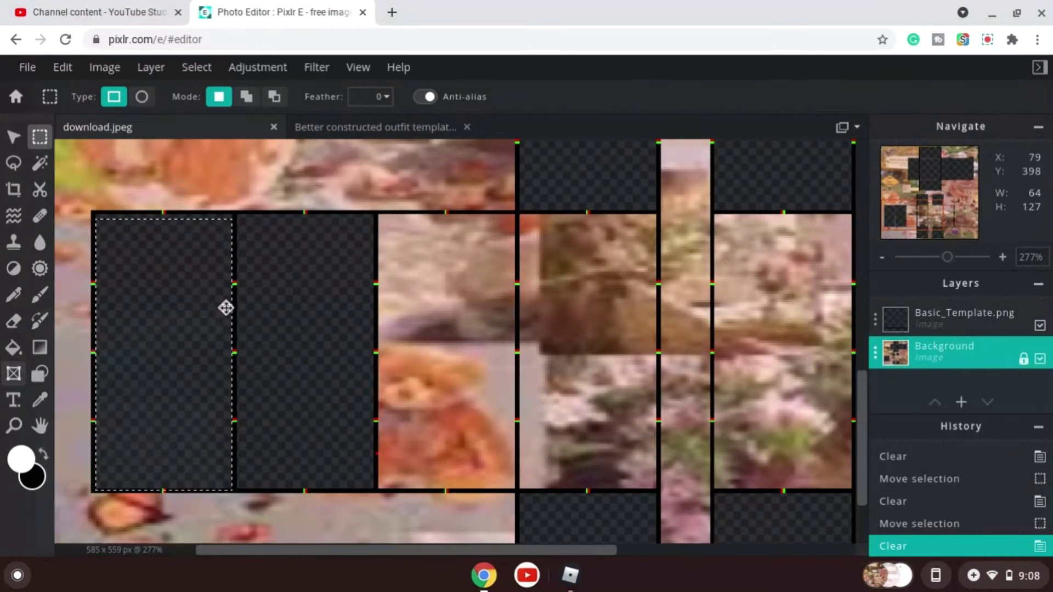
left_click_drag(164, 320, 444, 315)
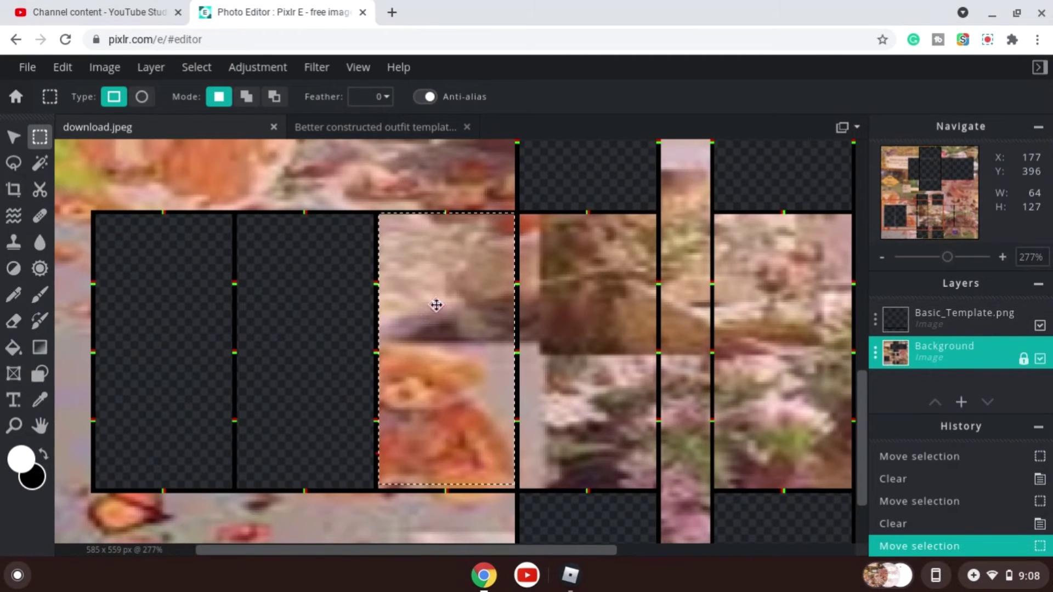
key("Delete")
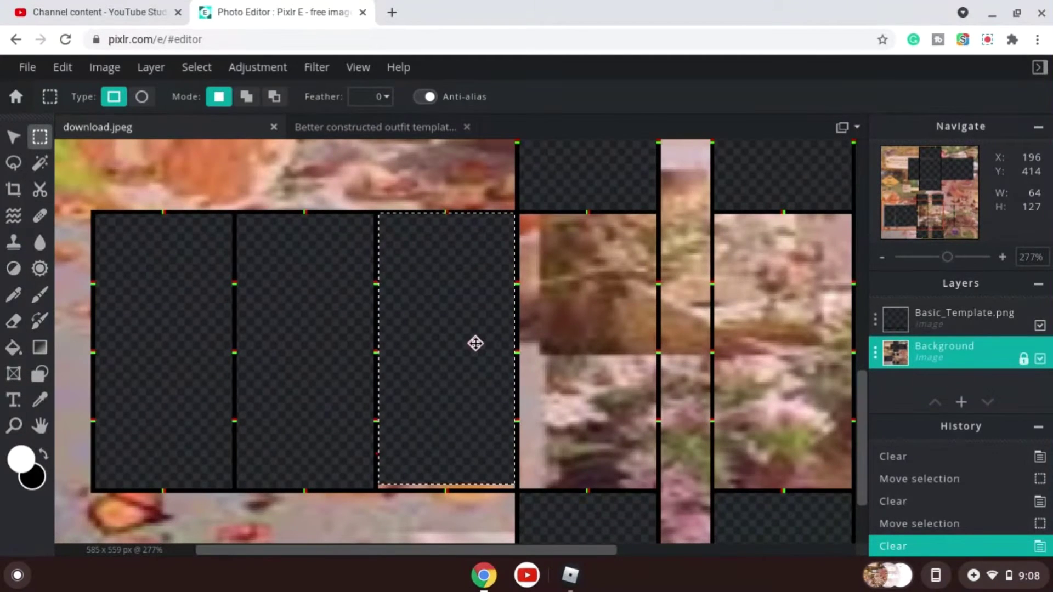
left_click_drag(463, 347, 463, 352)
key("Delete")
left_click_drag(444, 391, 583, 383)
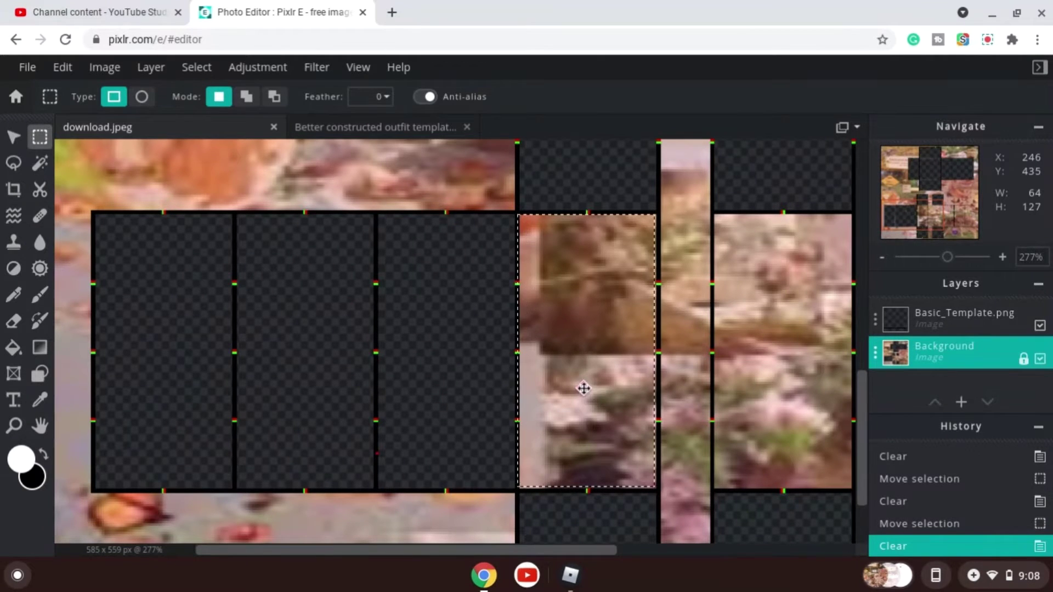
key("Delete")
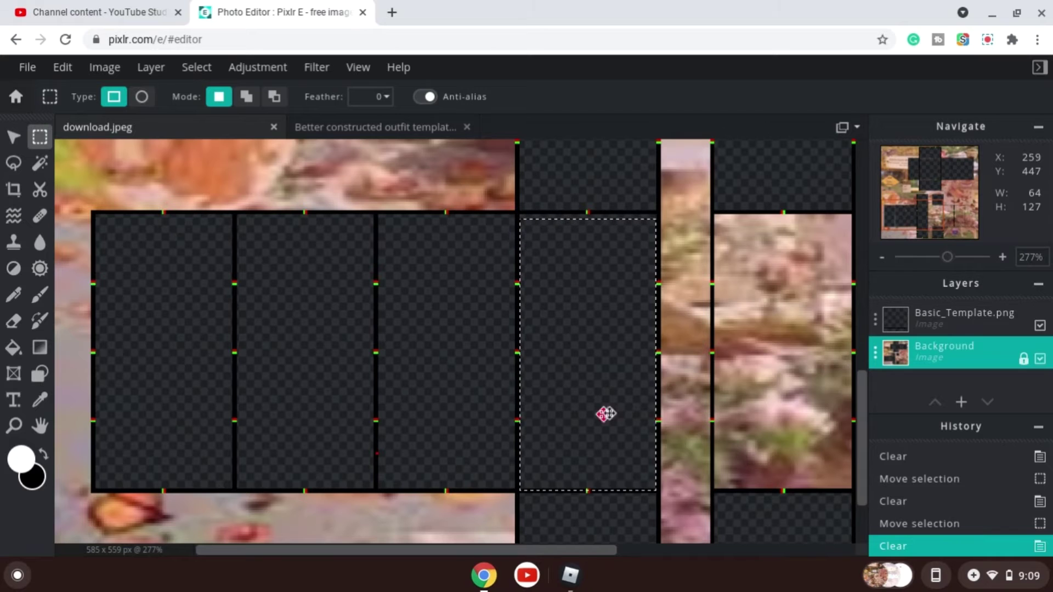
left_click_drag(581, 417, 423, 402)
key("Delete")
left_click_drag(366, 419, 501, 405)
left_click(981, 524)
left_click(941, 498)
Move the selection onto the first strip of the right lower panel and clear it.
scroll(654, 557, "right", 5)
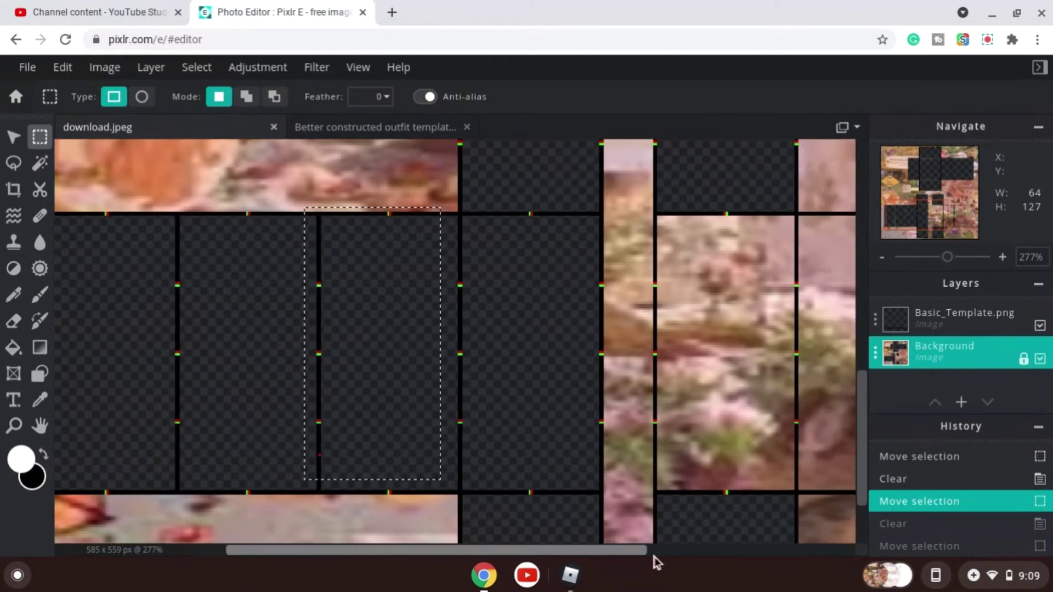
left_click_drag(229, 364, 591, 404)
key("Delete")
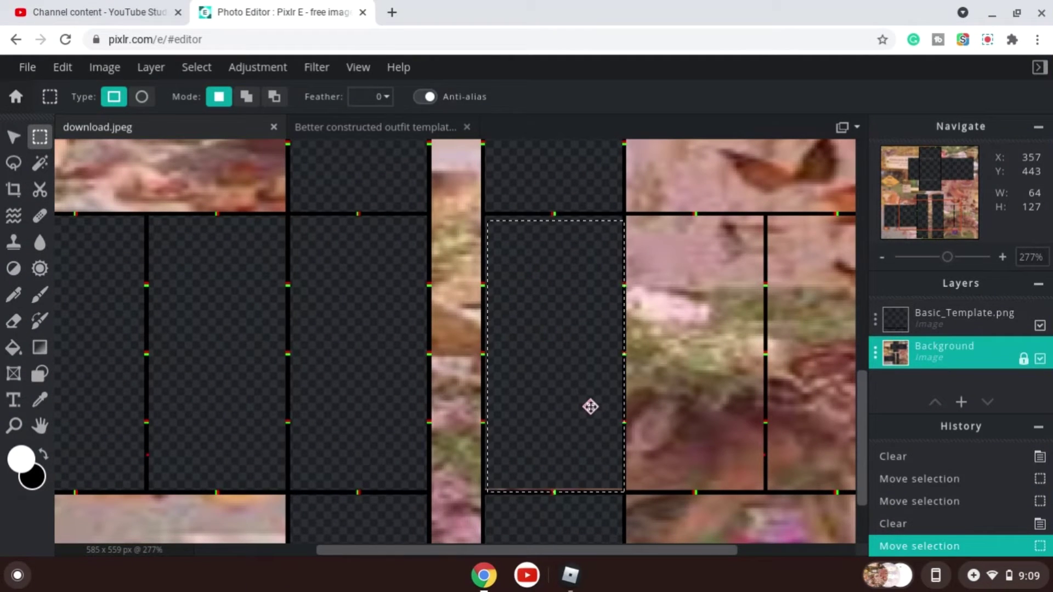
key("Delete")
Shift the selection onto the remaining strips of the right lower panel and clear them.
scroll(651, 550, "right", 5)
left_click_drag(370, 418, 731, 418)
key("Delete")
key("Delete")
key("Delete")
key("Delete")
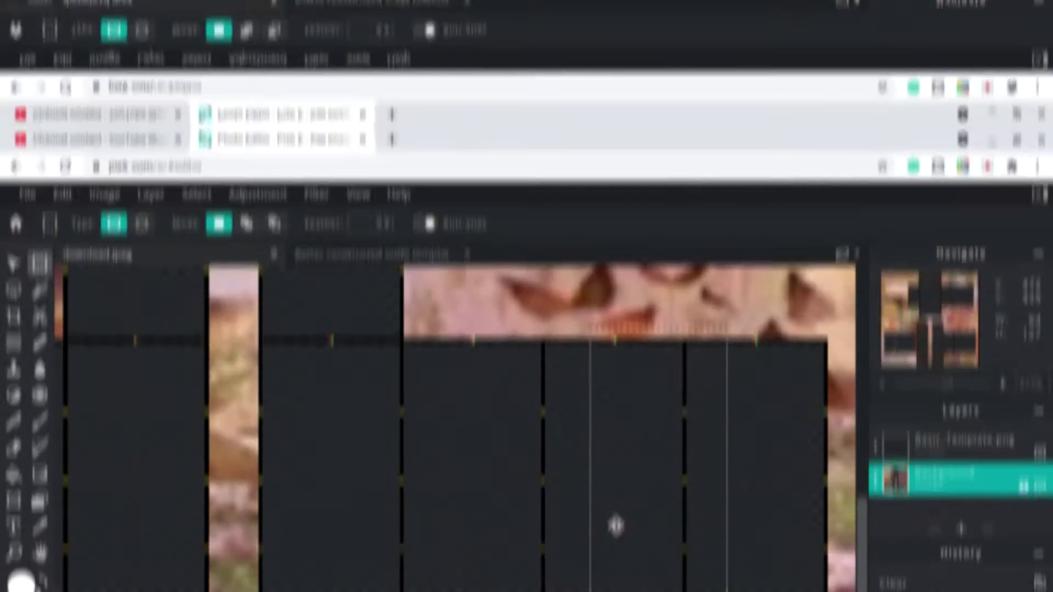
Zoom in and out to review the cleared template areas across the background.
left_click_drag(616, 395, 516, 387)
scroll(516, 387, "down", 5)
scroll(516, 387, "down", 2)
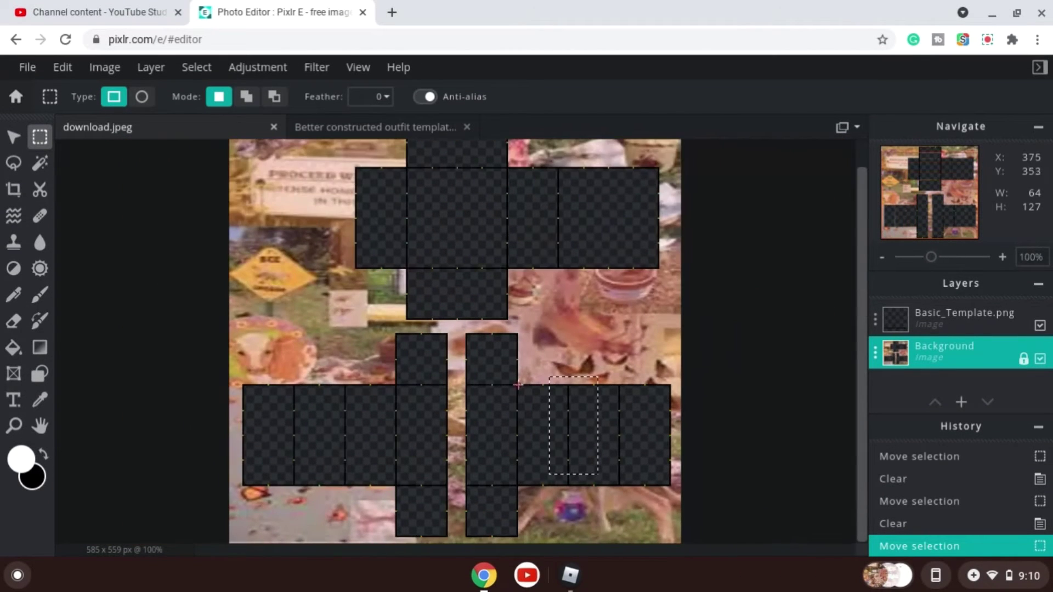
scroll(552, 358, "down", 2)
scroll(401, 312, "up", 5)
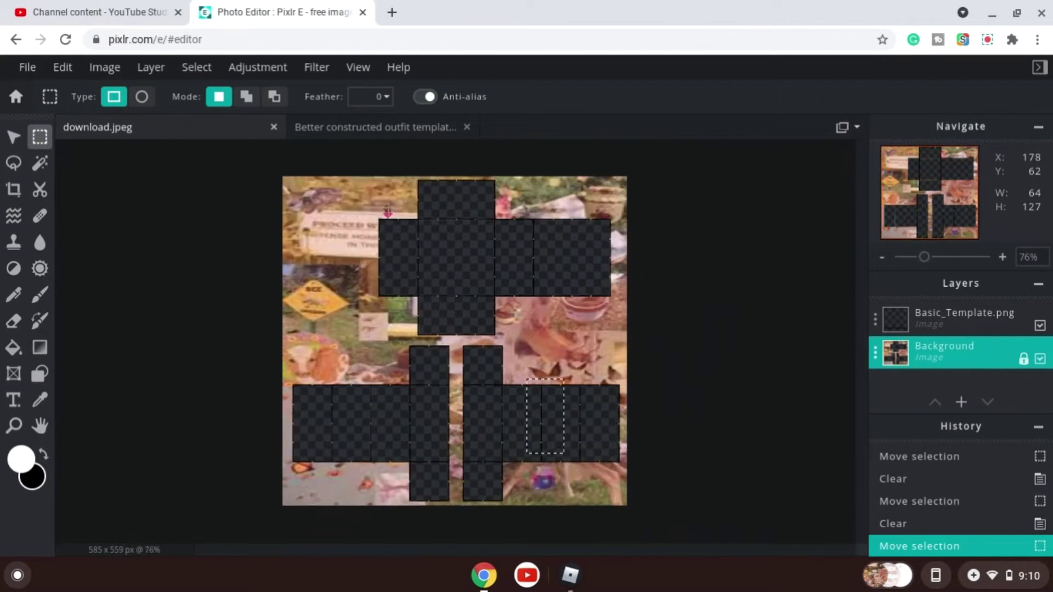
scroll(430, 203, "down", 2)
scroll(434, 218, "down", 2)
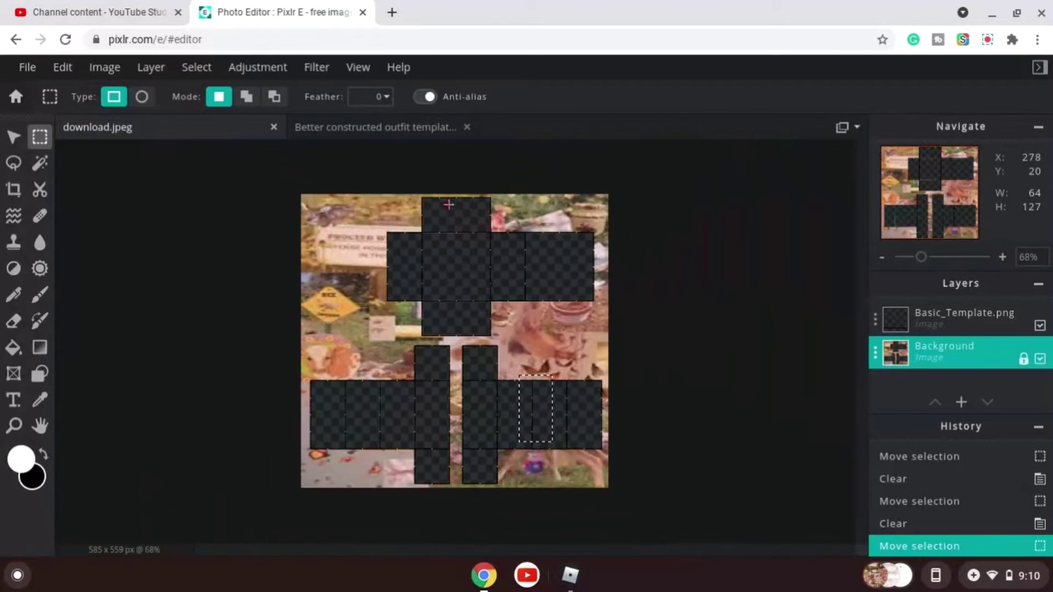
scroll(456, 227, "up", 1)
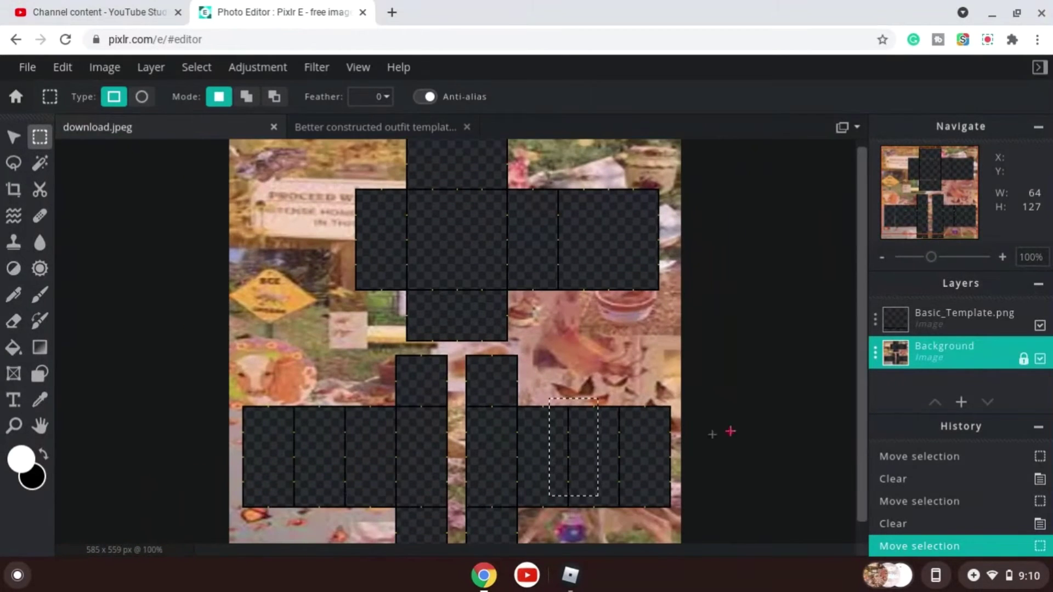
scroll(637, 419, "up", 4)
scroll(550, 347, "down", 5)
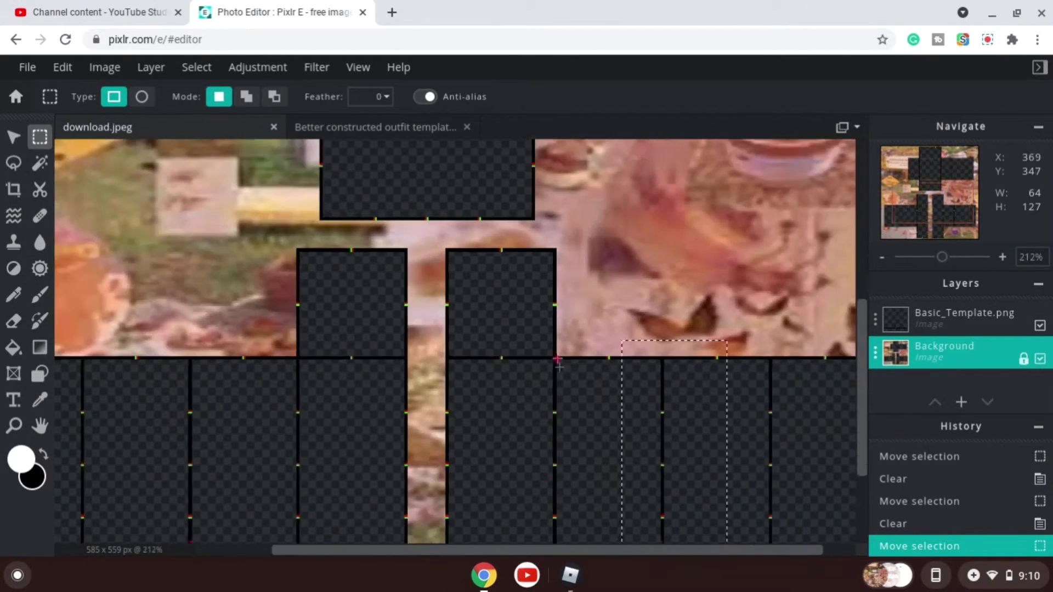
scroll(569, 442, "up", 2)
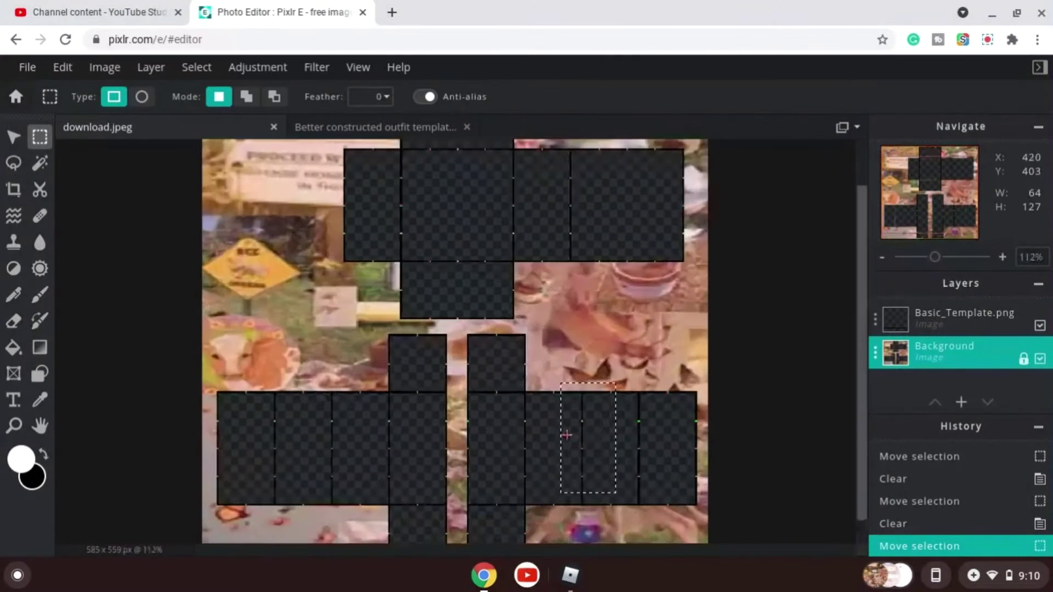
left_click_drag(596, 466, 256, 476)
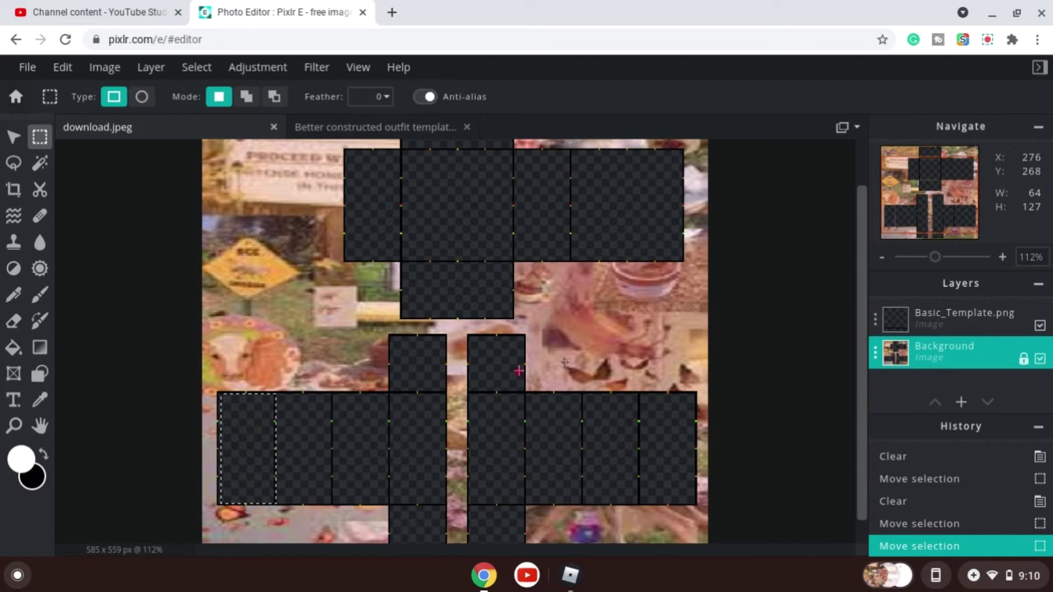
scroll(593, 335, "down", 3)
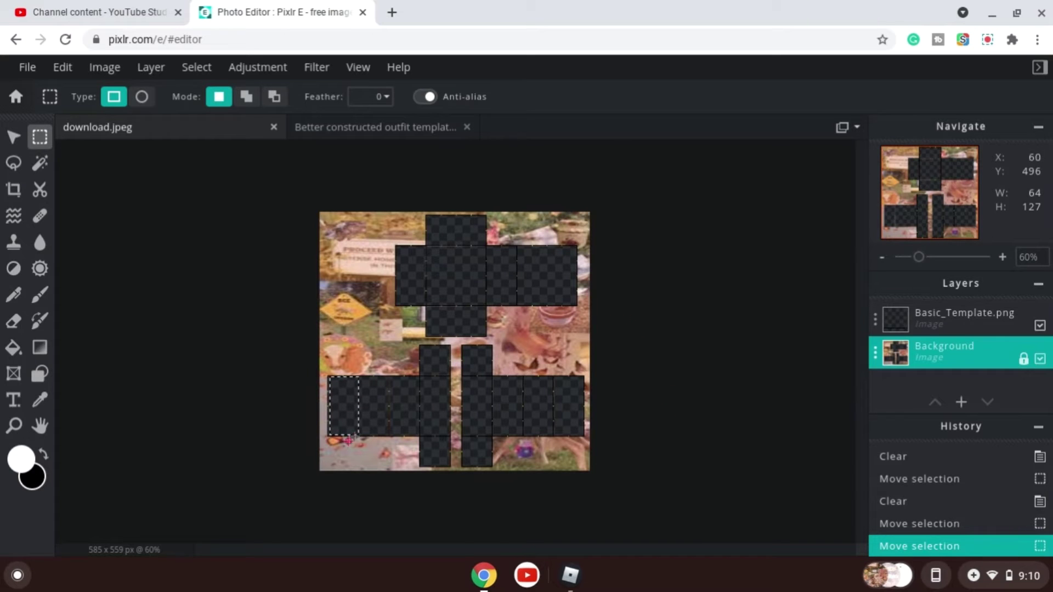
scroll(349, 441, "up", 3)
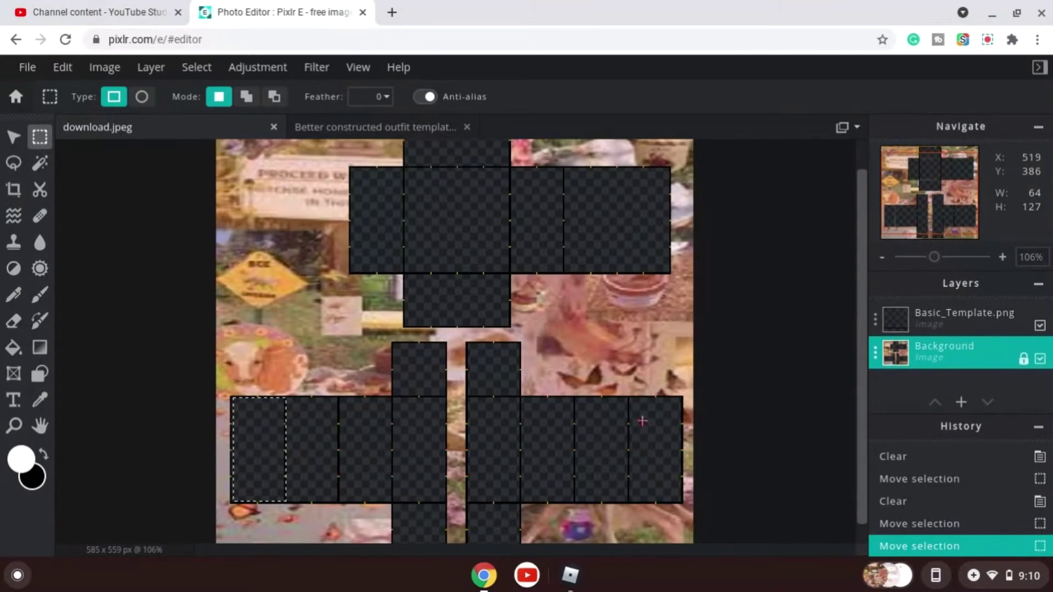
scroll(461, 291, "down", 3)
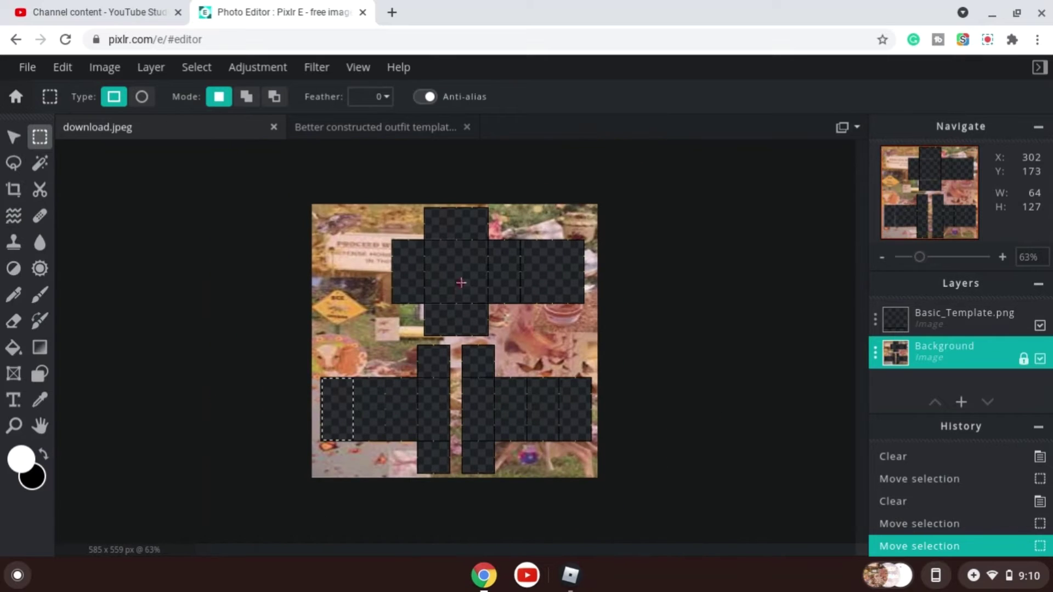
scroll(454, 182, "up", 3)
scroll(449, 244, "up", 2)
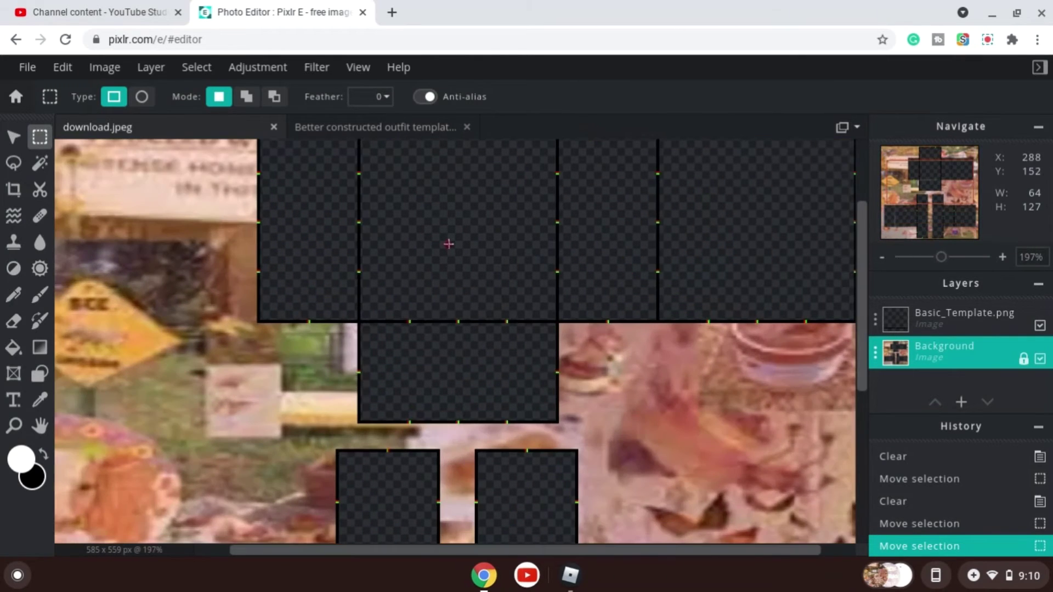
scroll(450, 245, "down", 4)
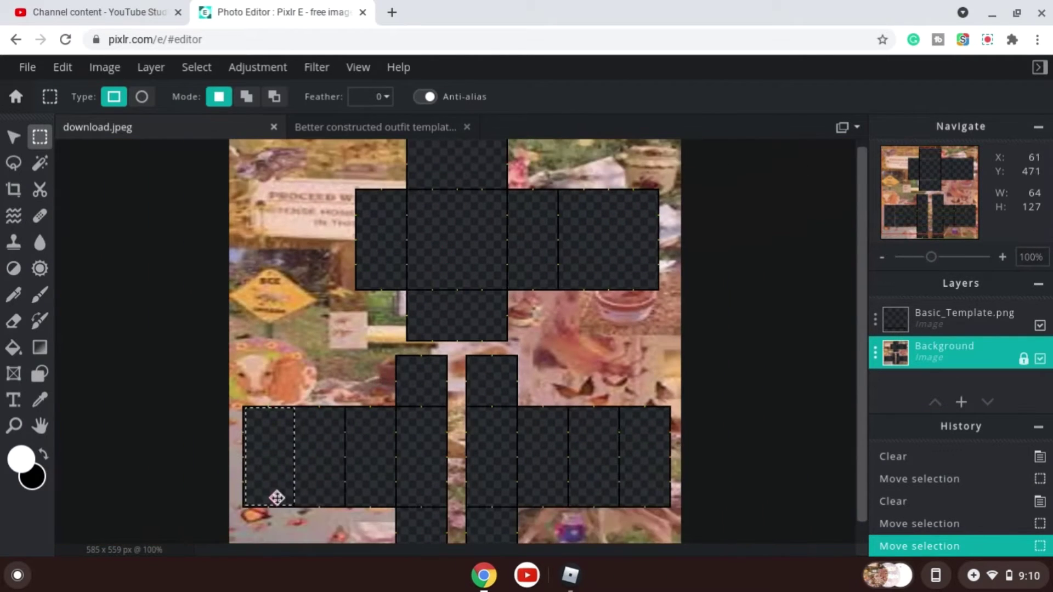
left_click_drag(277, 498, 279, 453)
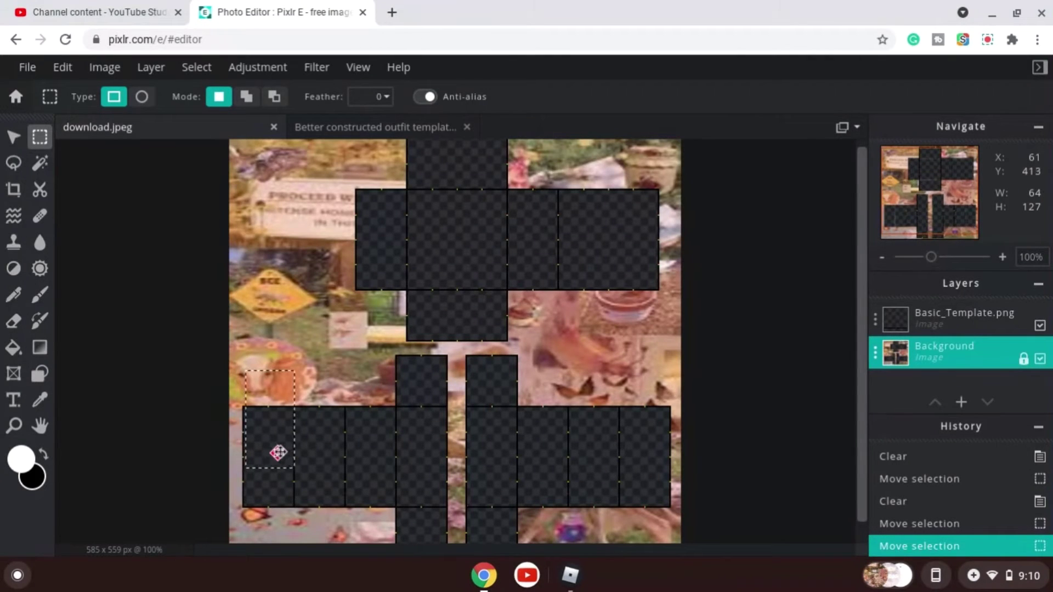
key("Delete")
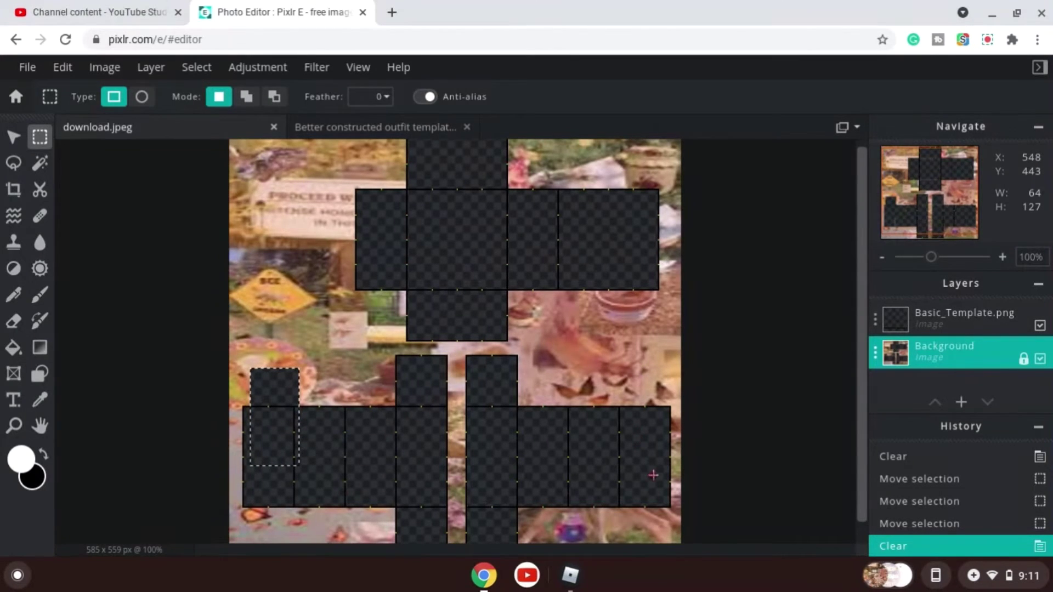
left_click(924, 525)
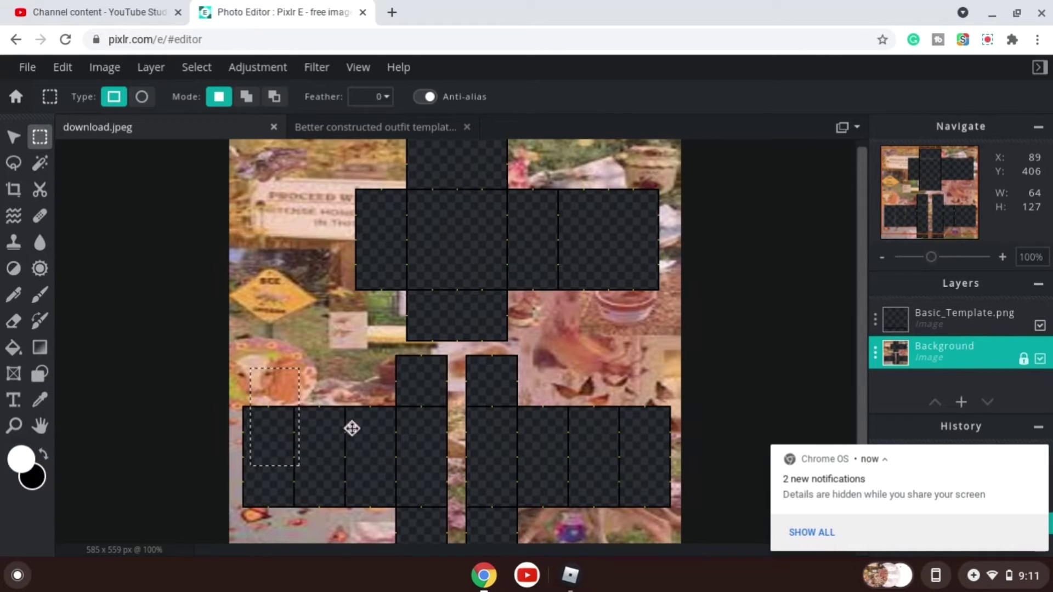
left_click(1037, 457)
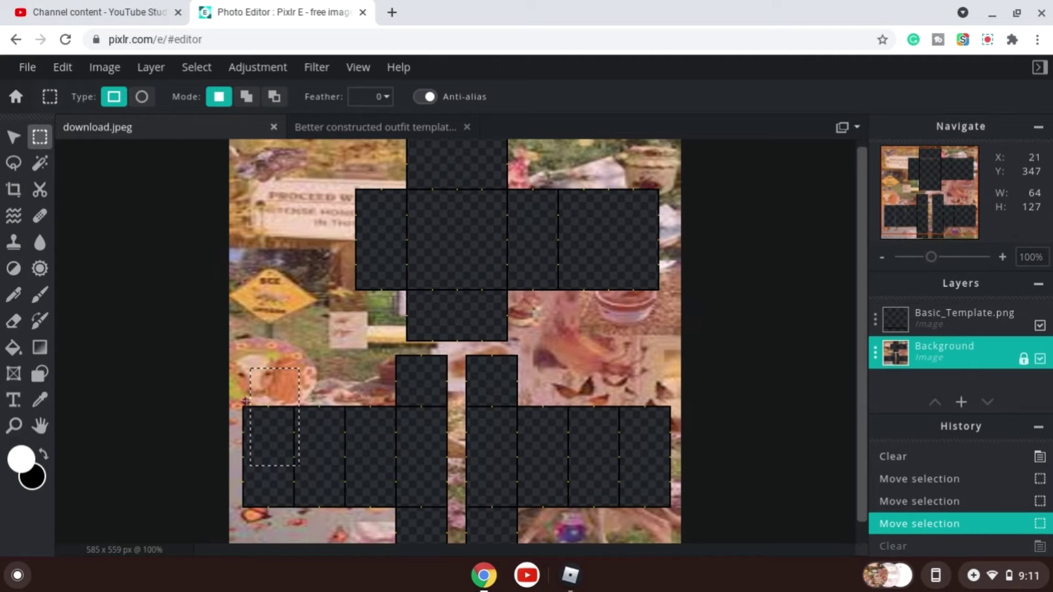
left_click_drag(270, 395, 261, 431)
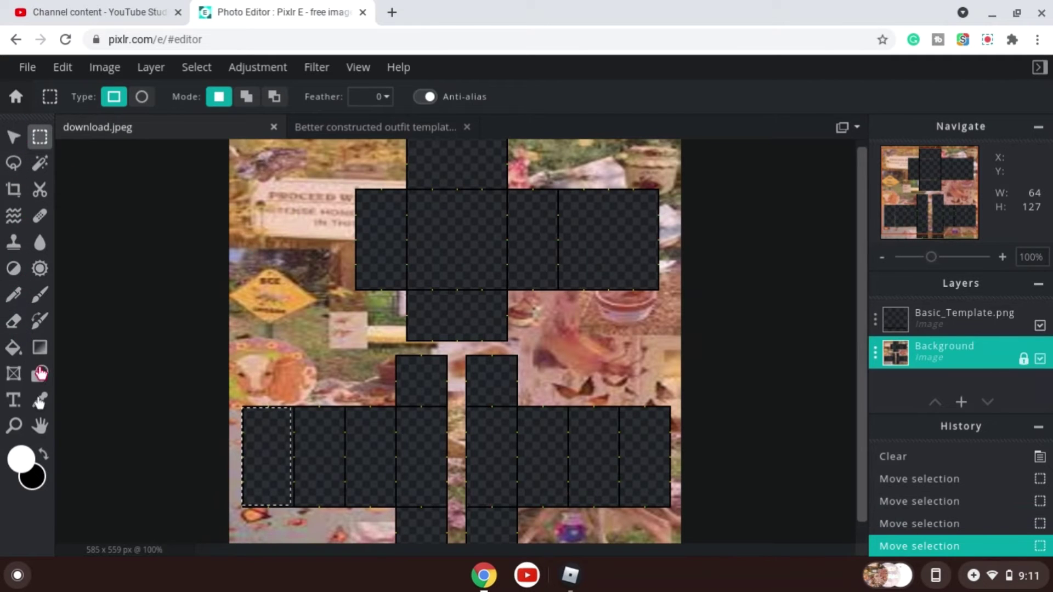
Add a text layer to the design and set its font to Sunberry.
left_click(14, 403)
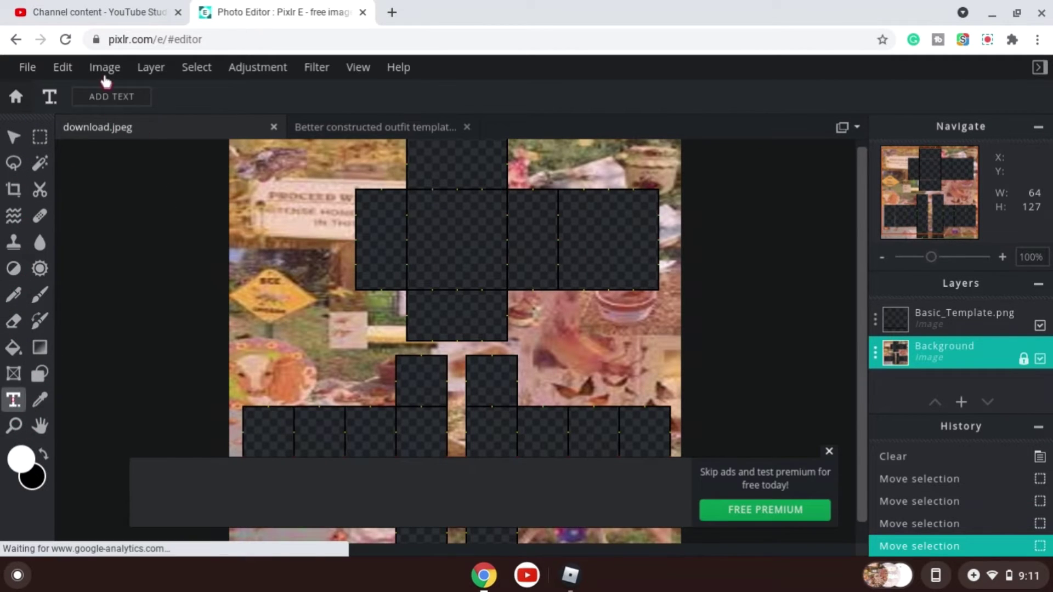
left_click(97, 98)
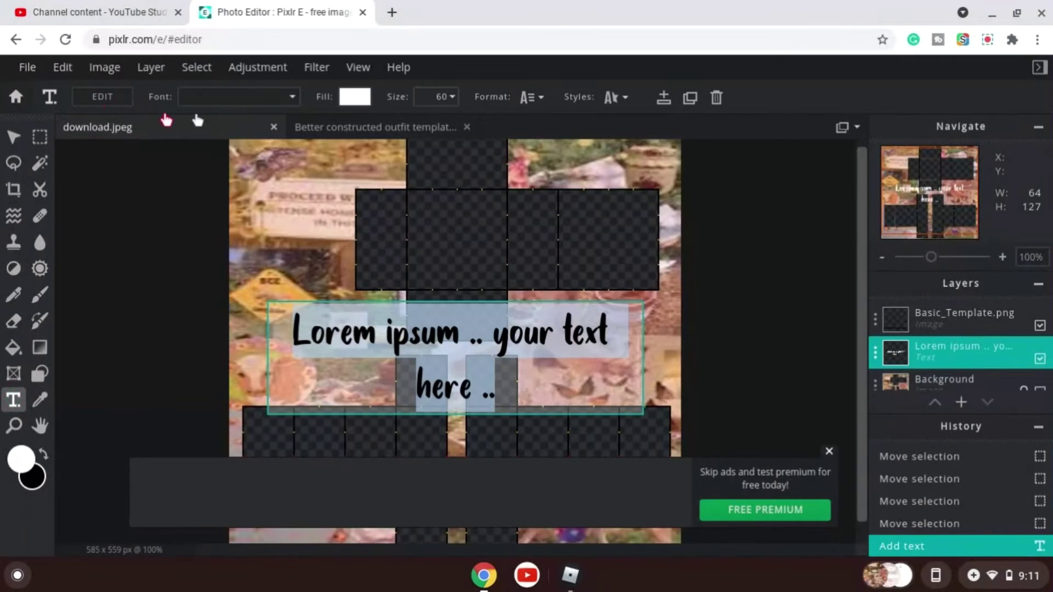
left_click(293, 97)
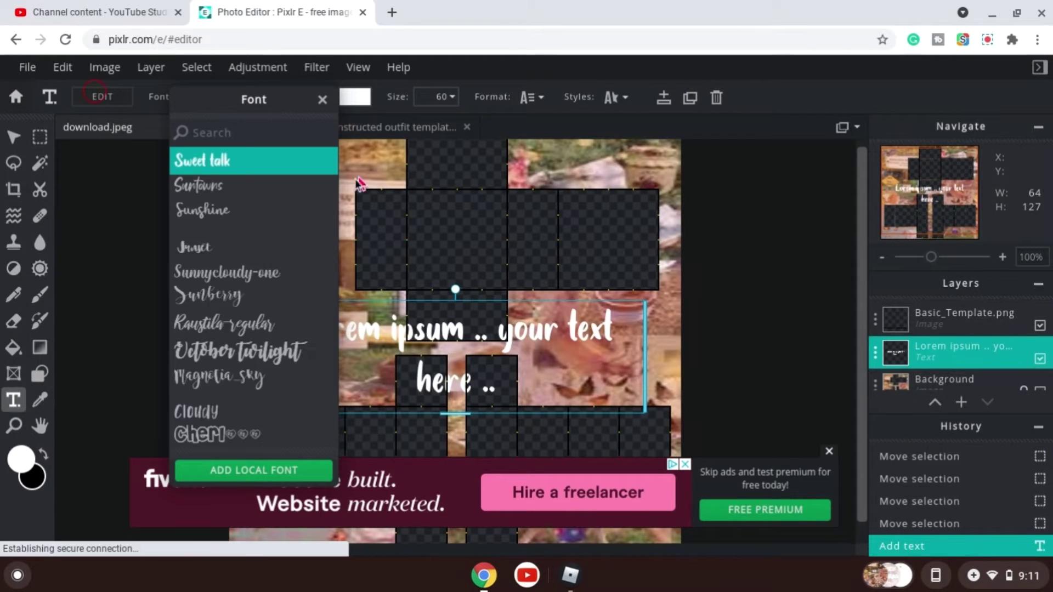
left_click(265, 308)
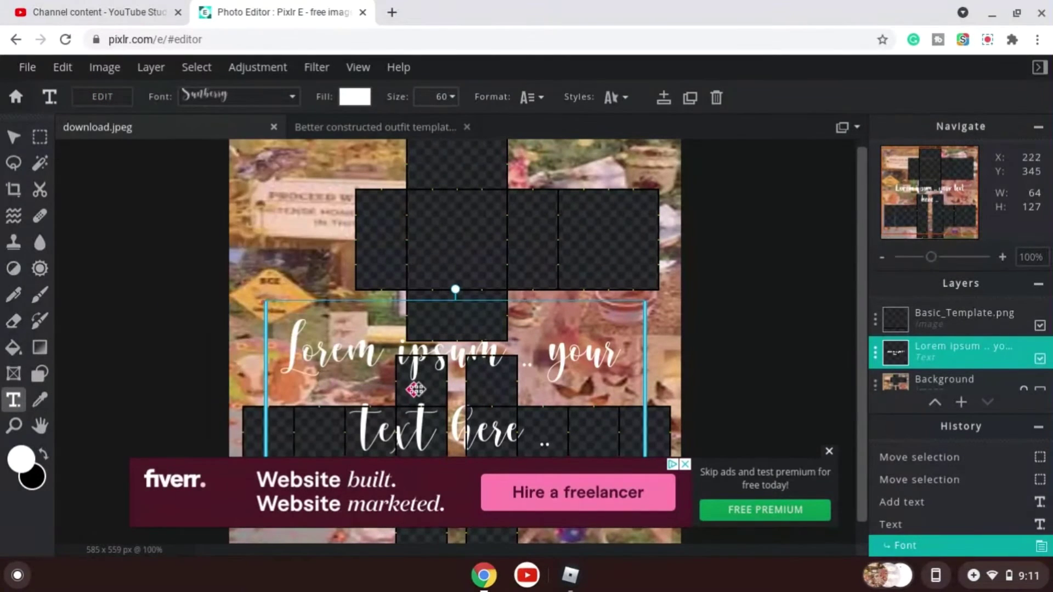
Replace the placeholder text with "Made by:" followed by the creator's name on a second line.
double_click(476, 376)
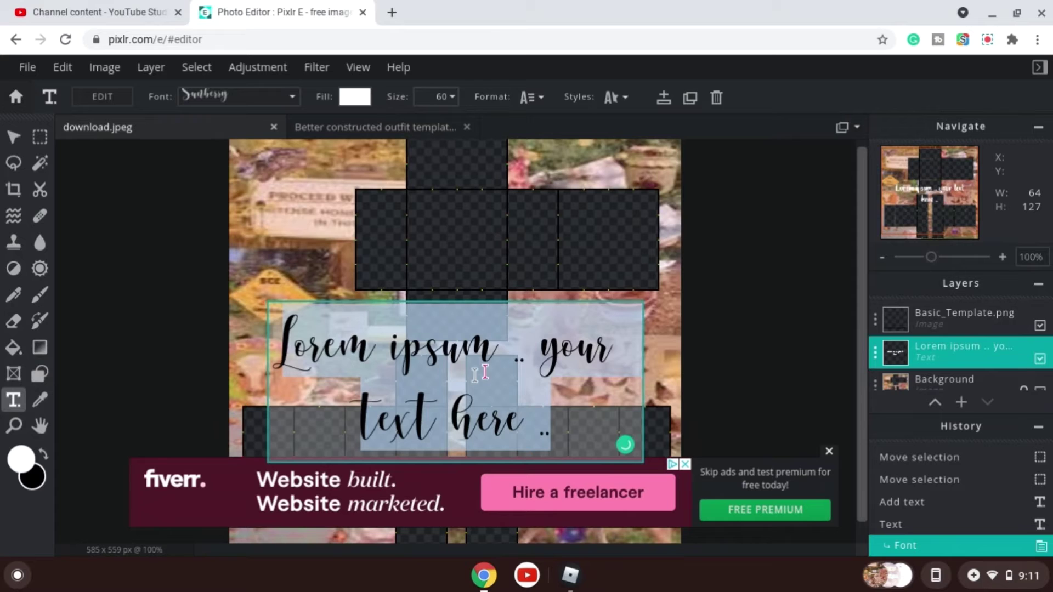
key("BackSpace")
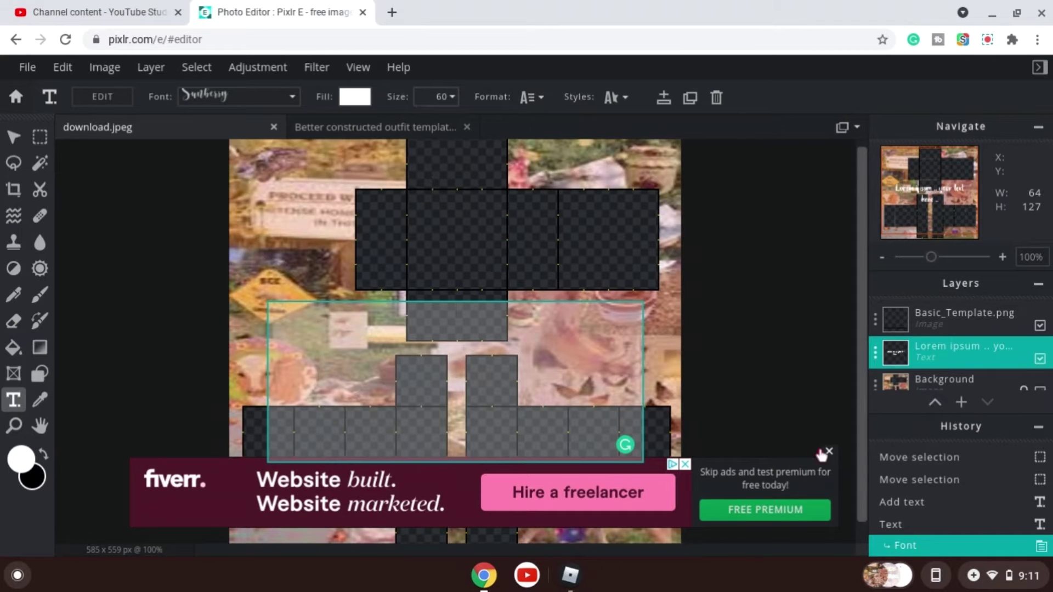
left_click(829, 452)
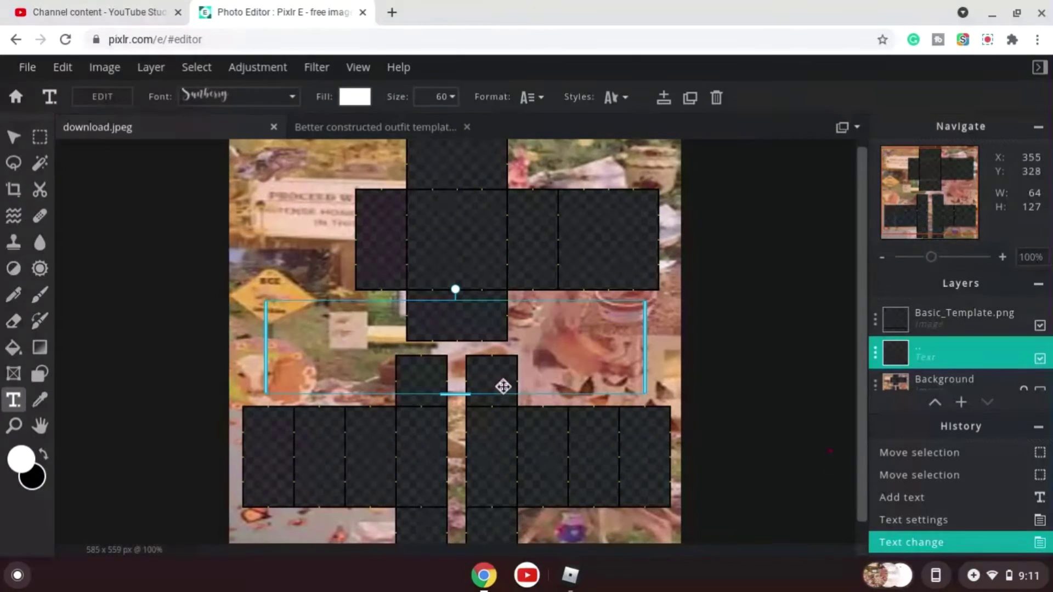
left_click(541, 396)
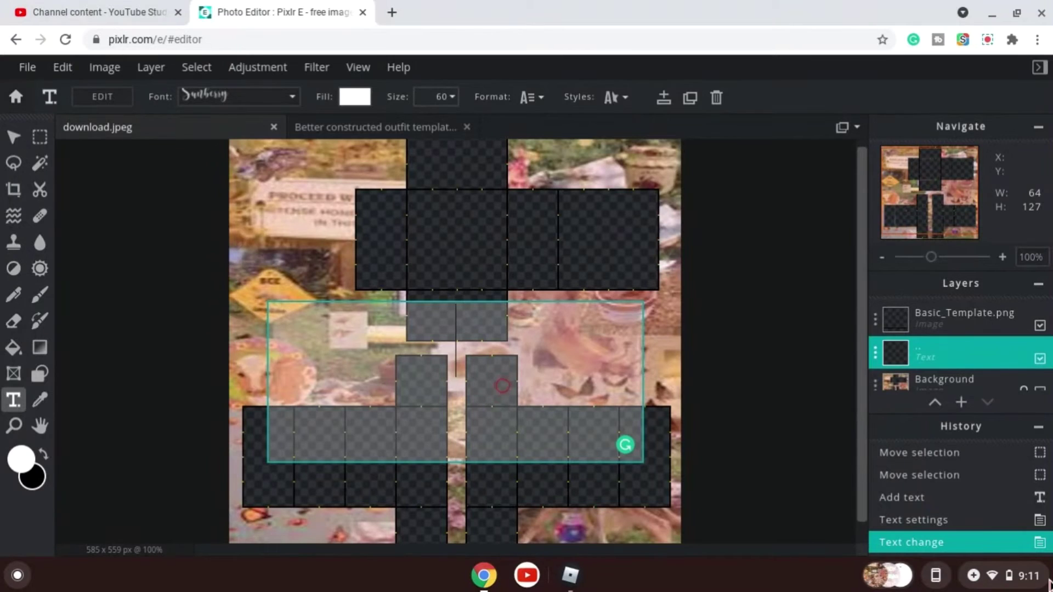
type("Ma")
key("BackSpace")
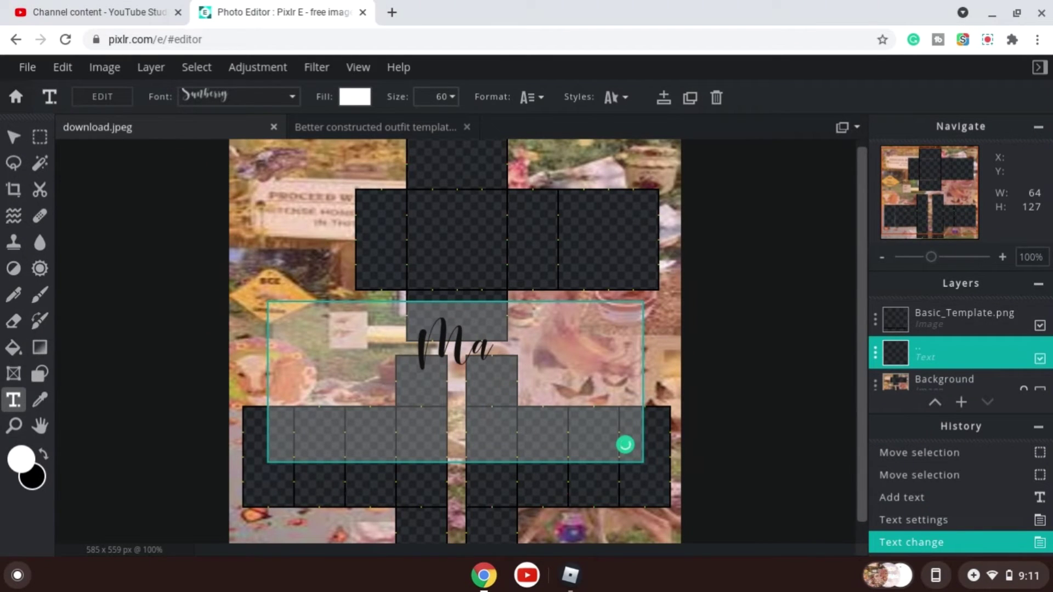
type("de by:")
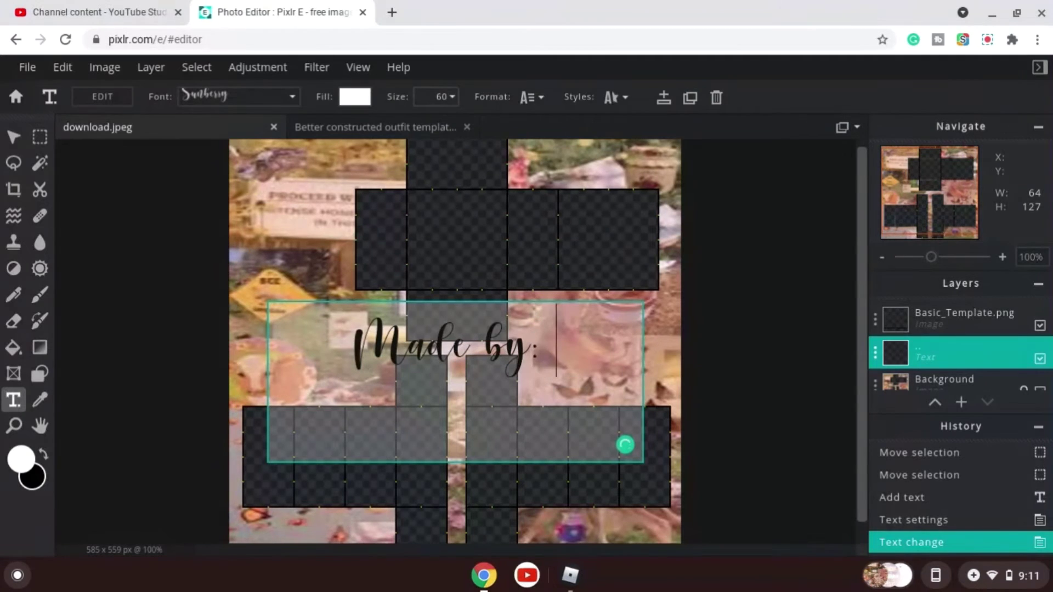
key("Return")
type("Sunxiie")
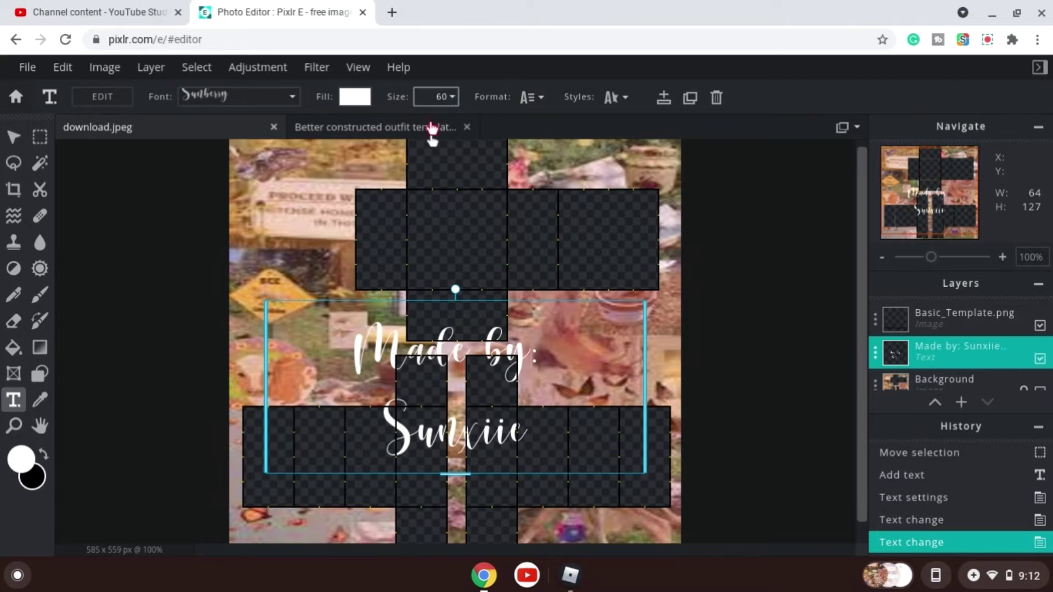
Reduce the text size to 30 and move the text onto the left side of the background.
left_click(451, 97)
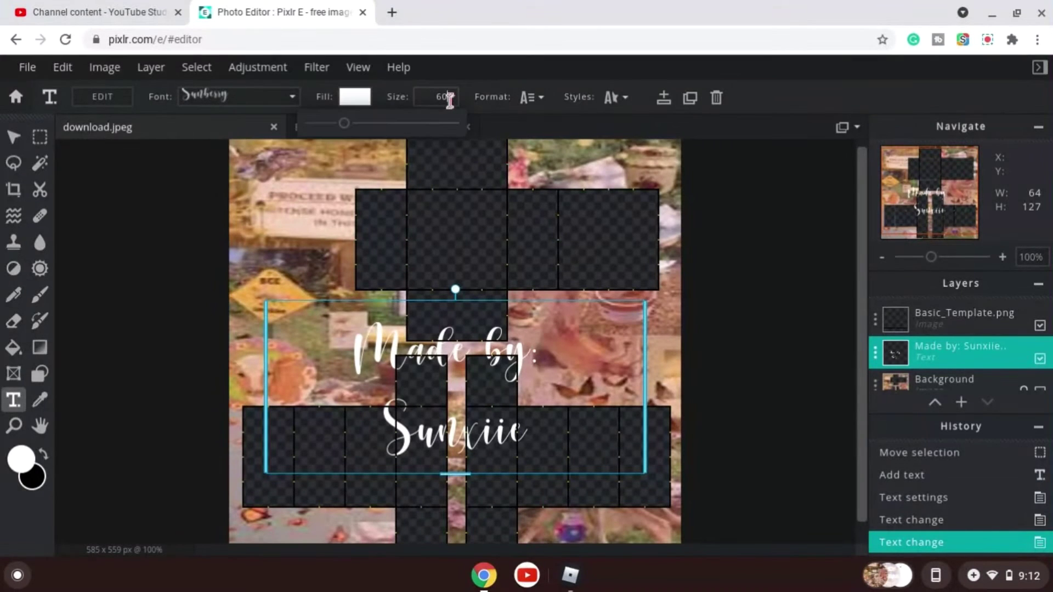
left_click_drag(344, 126, 327, 124)
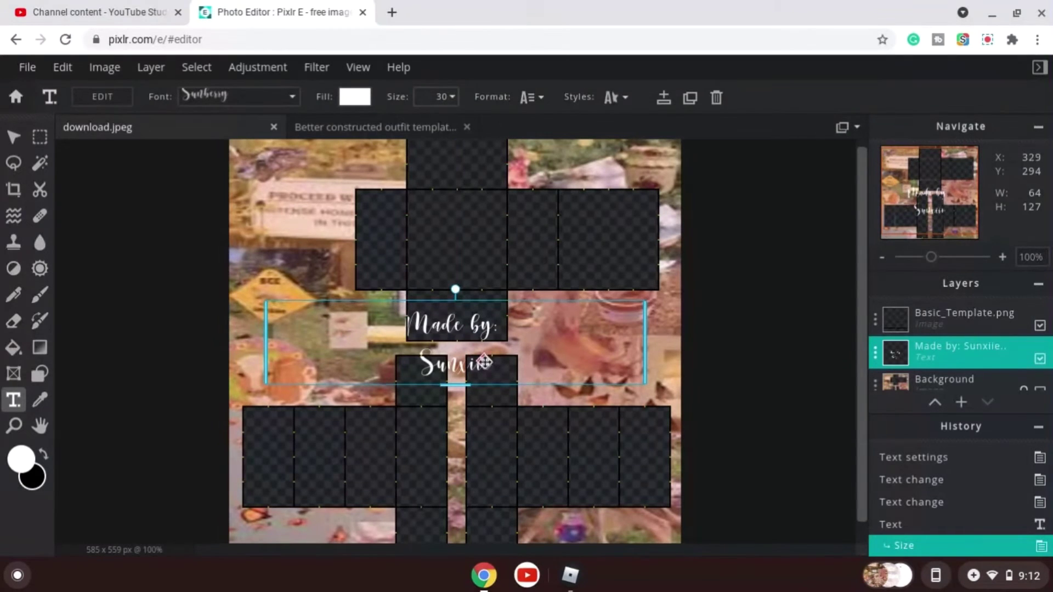
left_click_drag(484, 362, 331, 370)
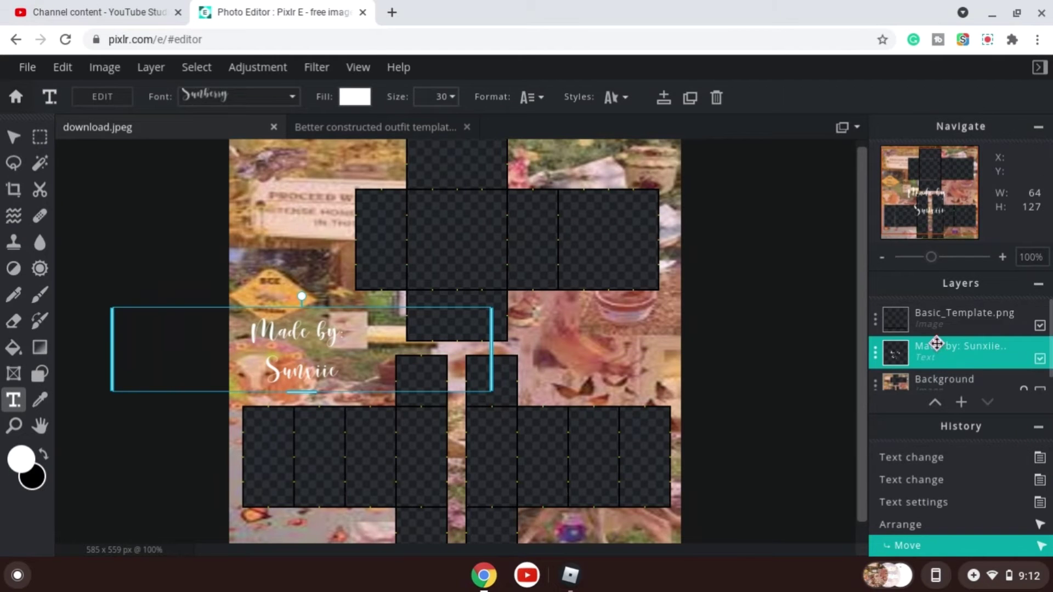
Bring the text layer above Basic_Template.png and nudge the text slightly into place.
left_click_drag(936, 344, 930, 313)
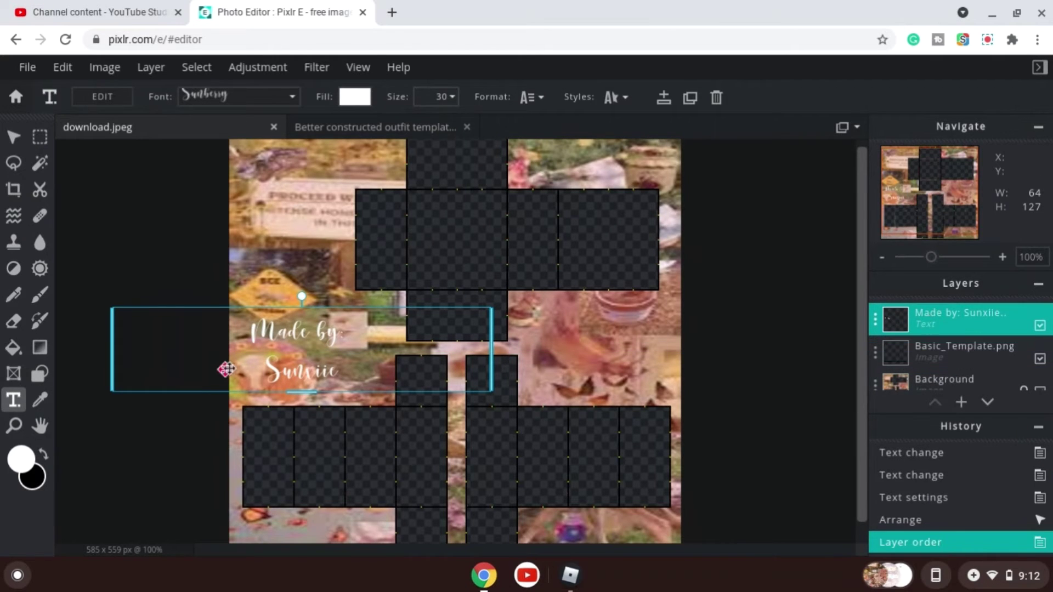
left_click_drag(268, 367, 289, 363)
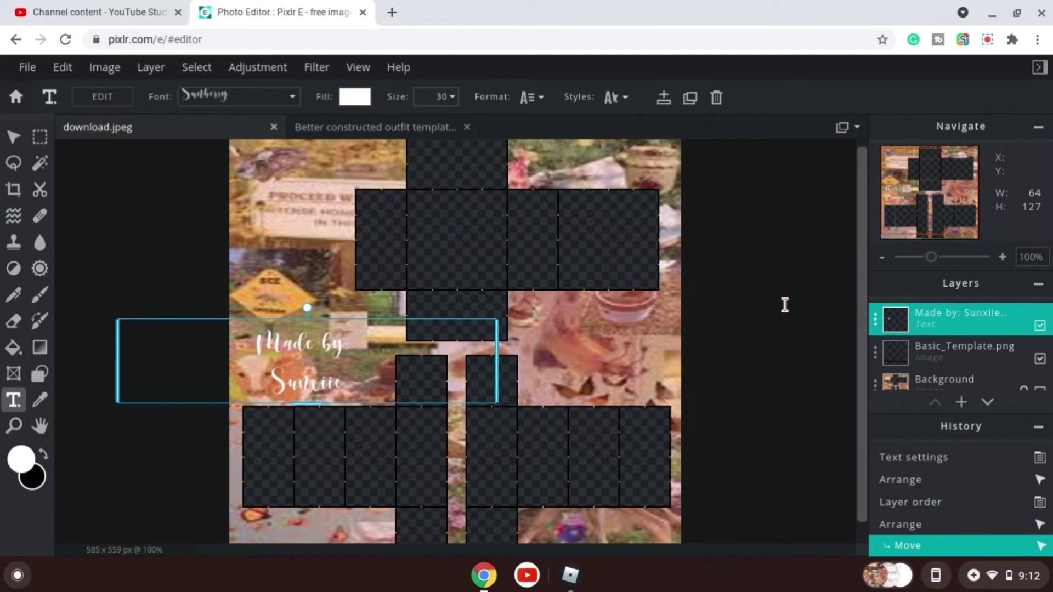
Select the text and enable an outline style on it.
scroll(785, 305, "up", 1)
scroll(515, 294, "down", 4)
scroll(715, 329, "up", 3)
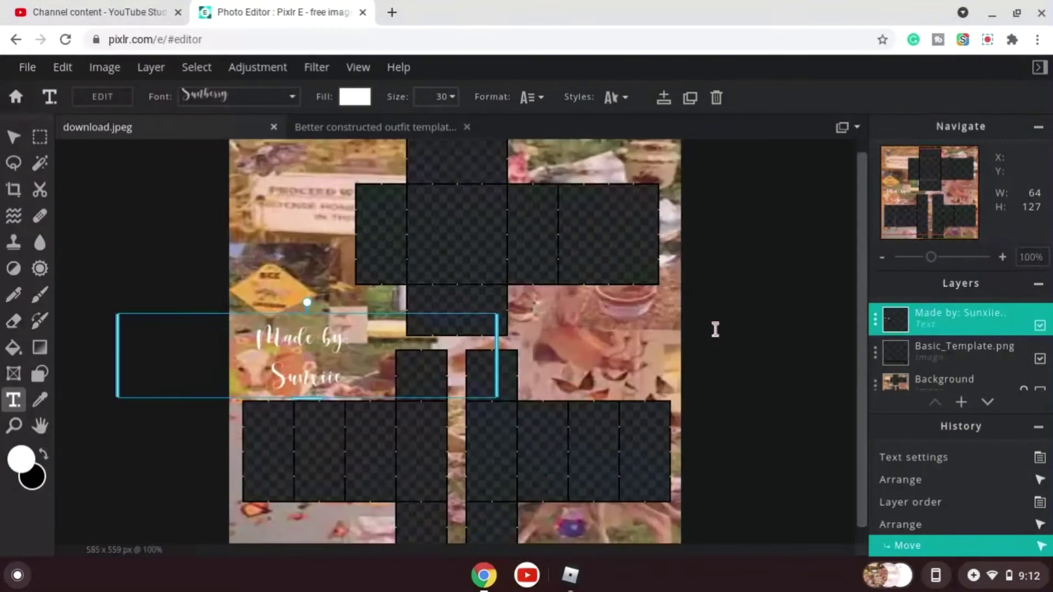
left_click(715, 329)
left_click(352, 382)
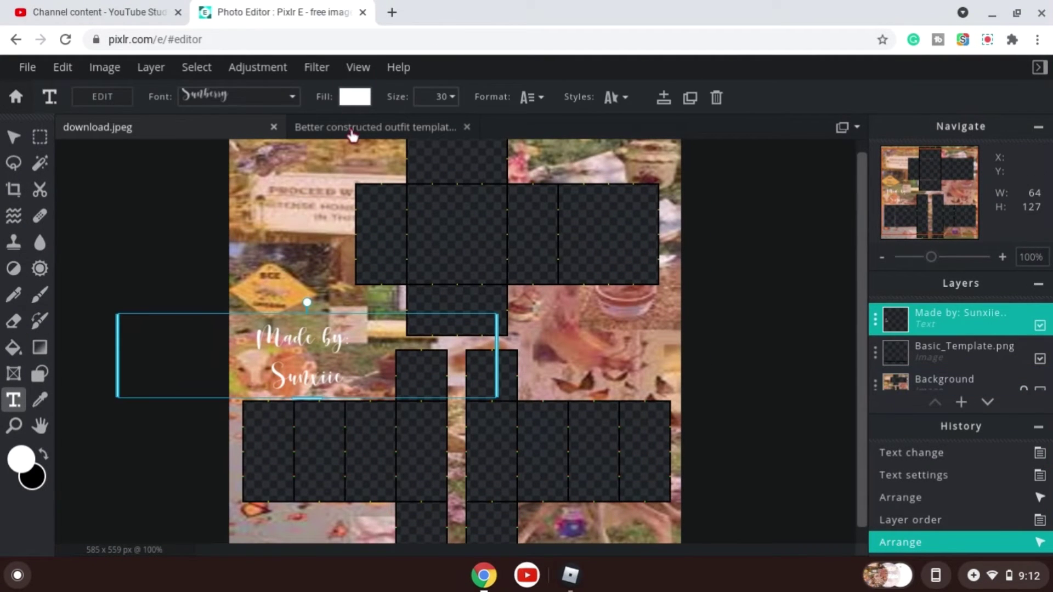
left_click(615, 99)
left_click(685, 229)
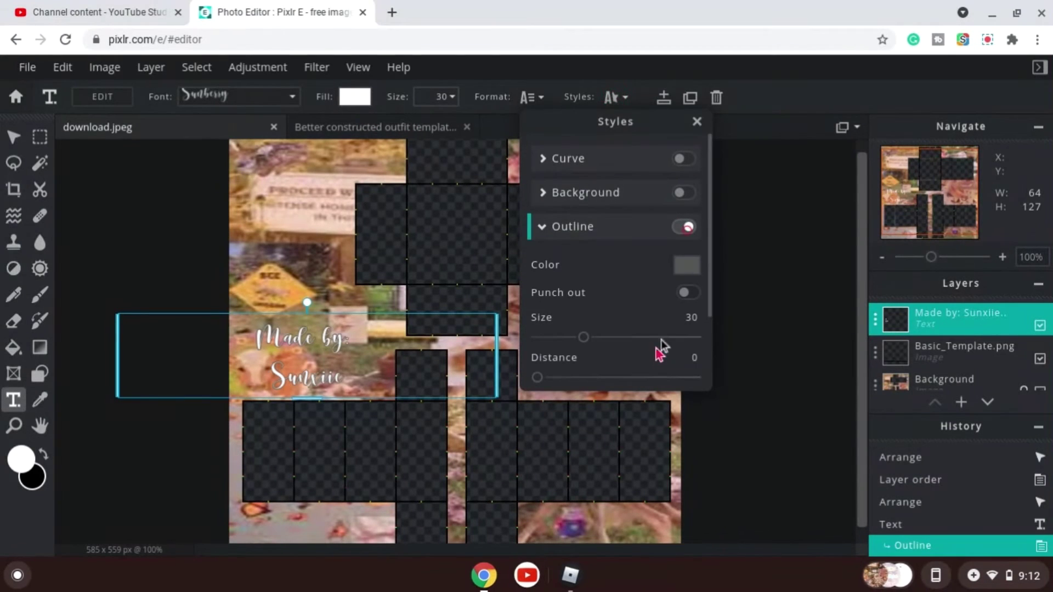
Set the text outline colour to #EEBB98 and increase the outline size to 41.
left_click(686, 265)
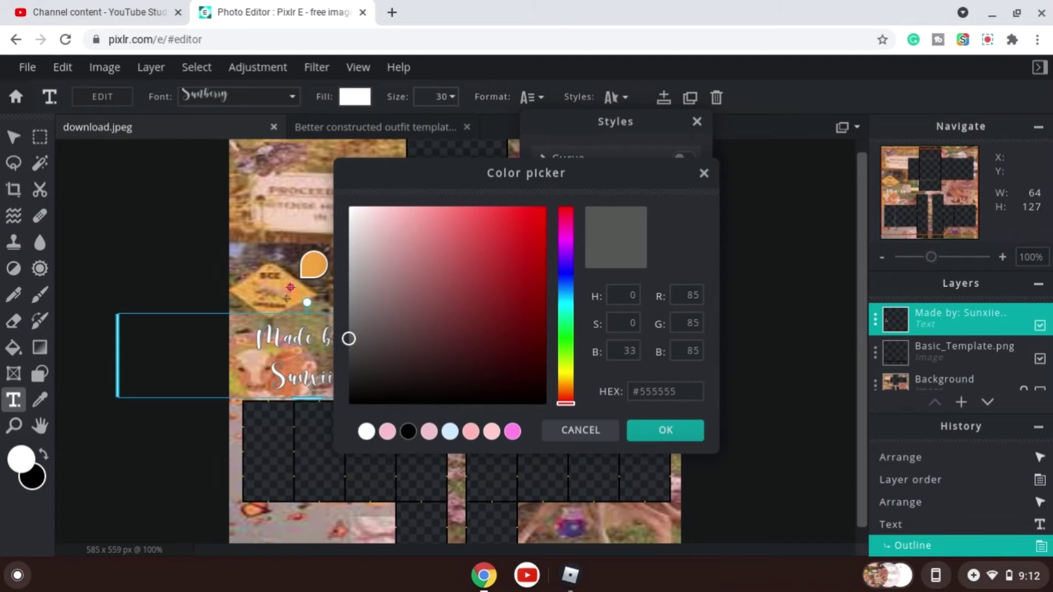
left_click(254, 370)
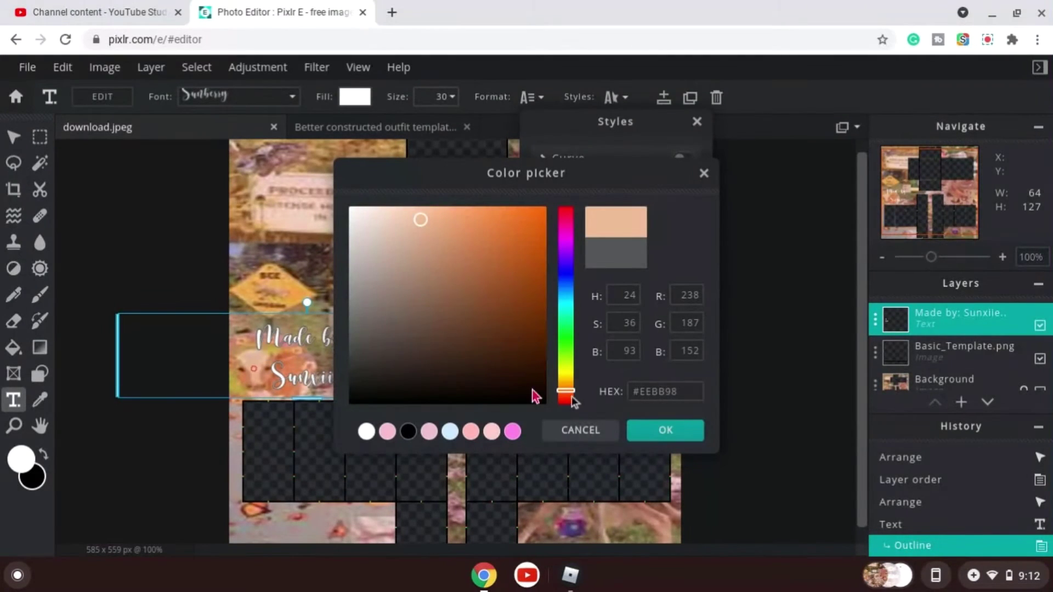
left_click(682, 430)
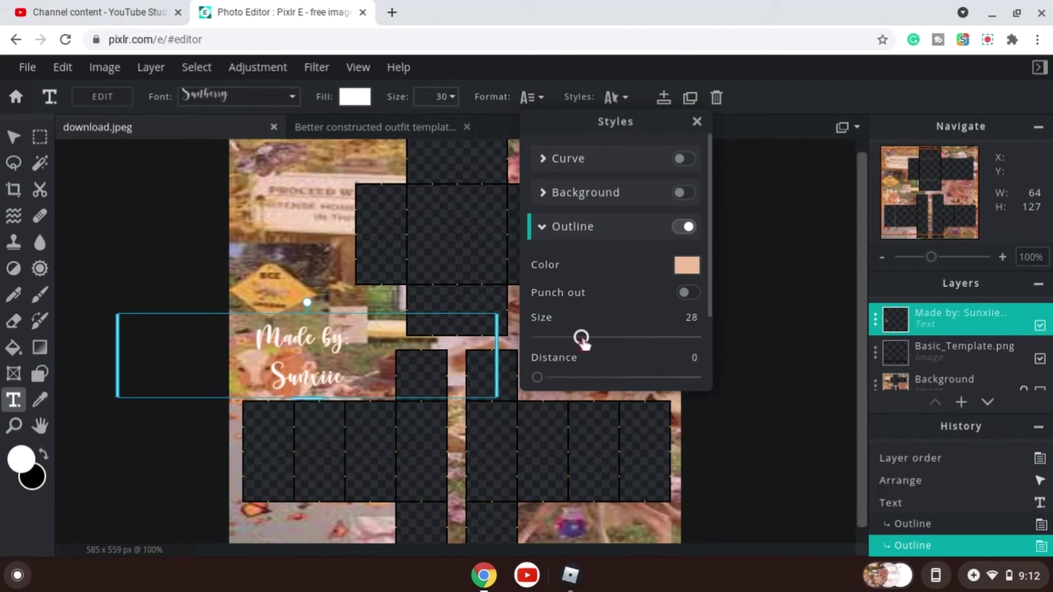
left_click_drag(583, 340, 603, 344)
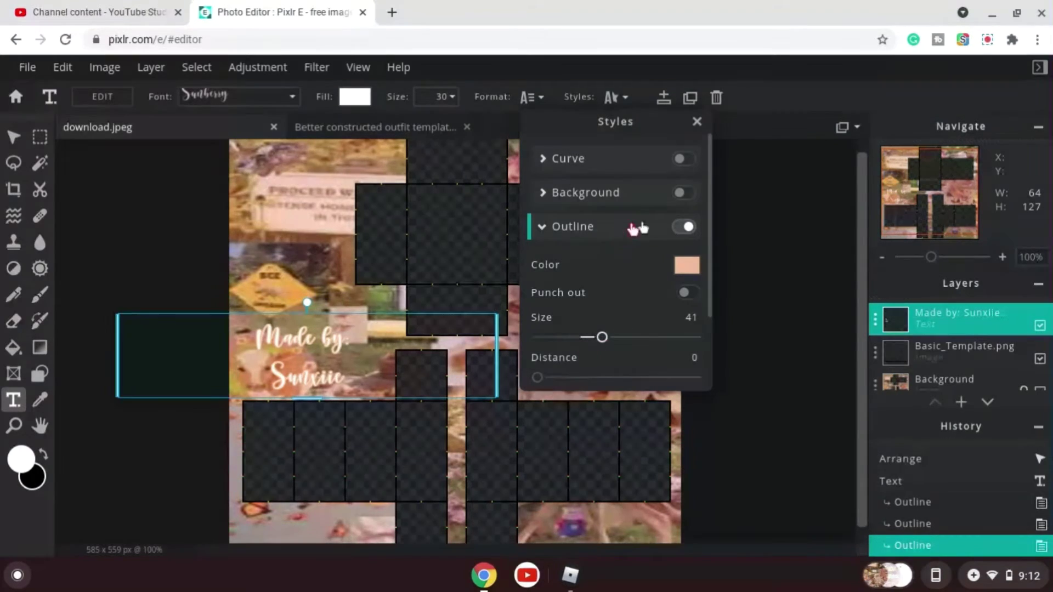
left_click(545, 230)
left_click(683, 226)
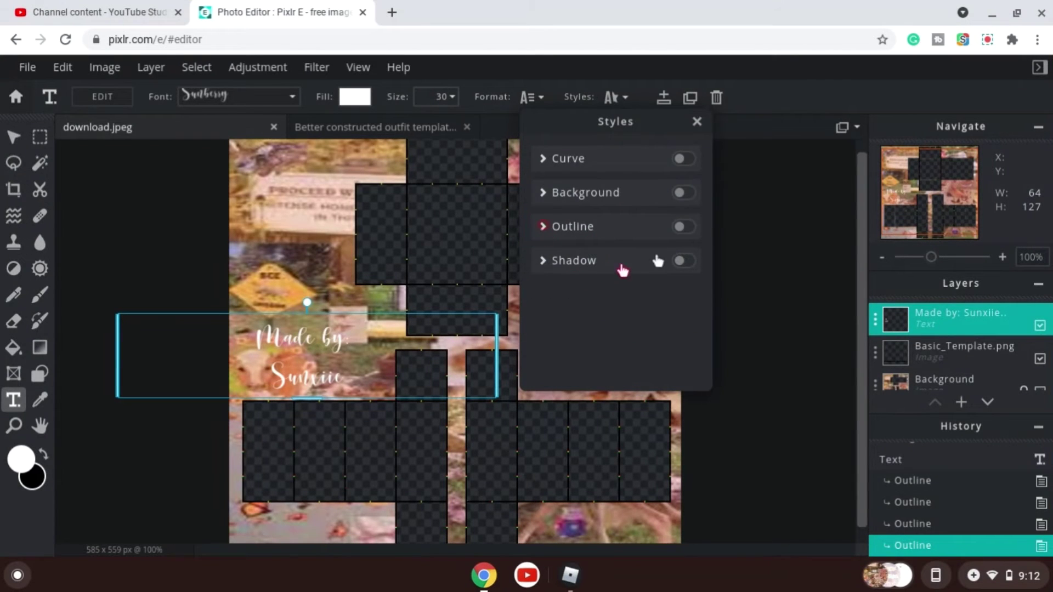
left_click(699, 227)
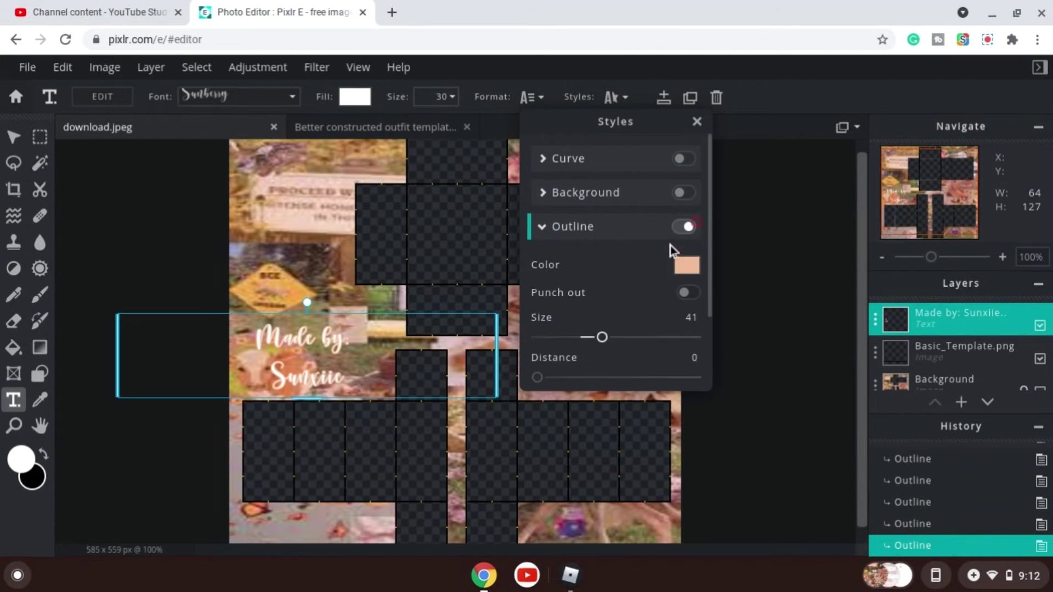
scroll(670, 246, "down", 2)
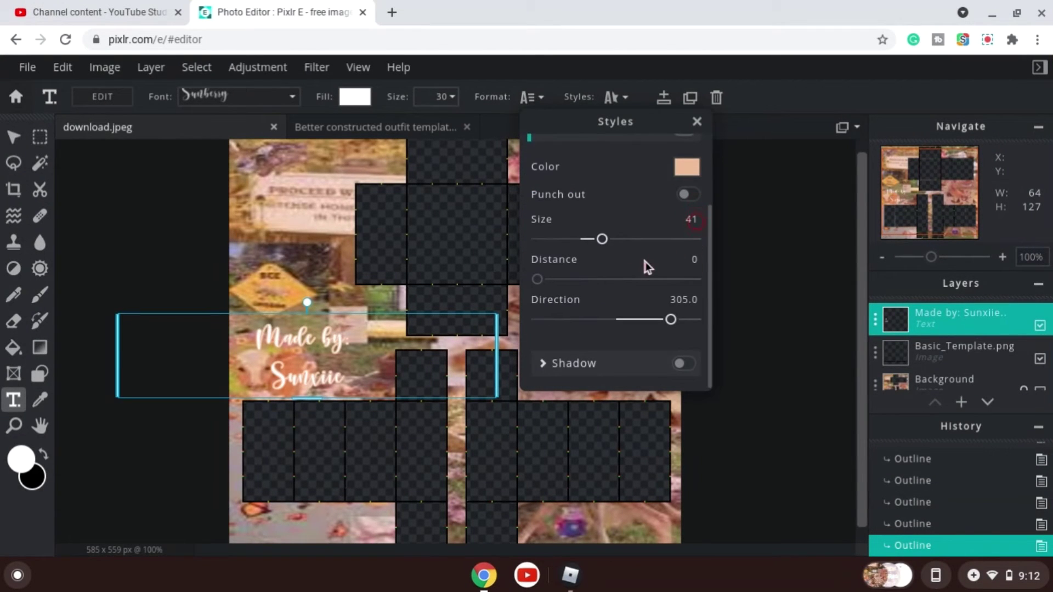
Enable a drop shadow on the text and set the shadow colour to black.
left_click(685, 367)
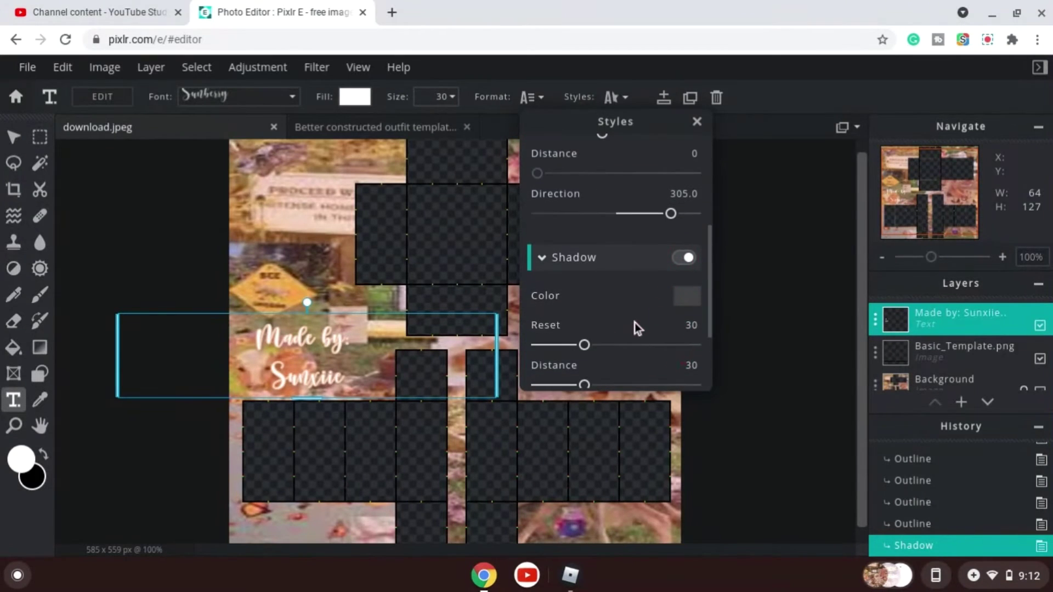
scroll(639, 318, "down", 2)
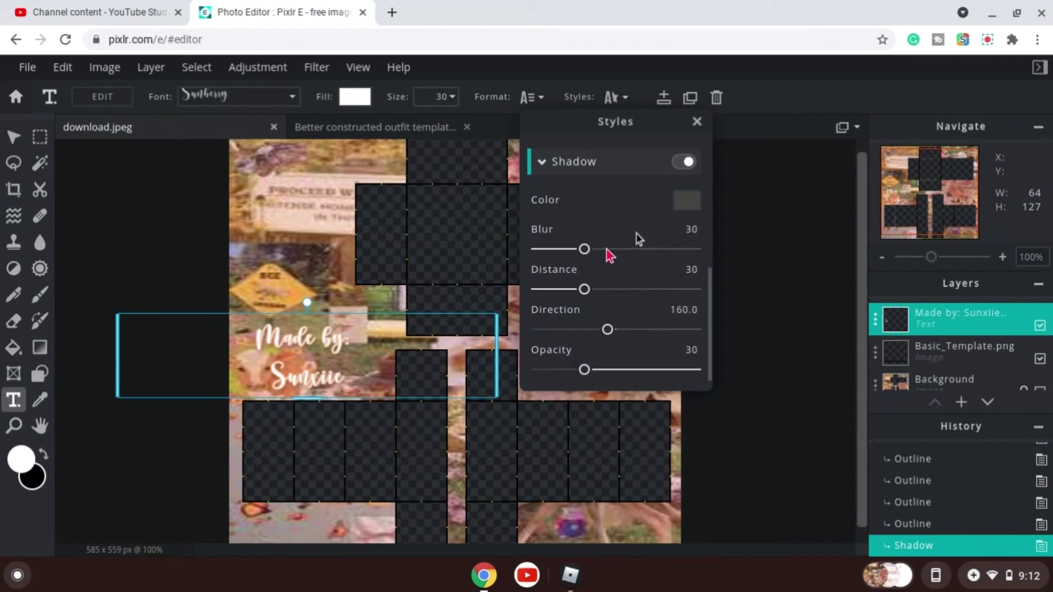
left_click(684, 202)
left_click_drag(410, 363, 412, 407)
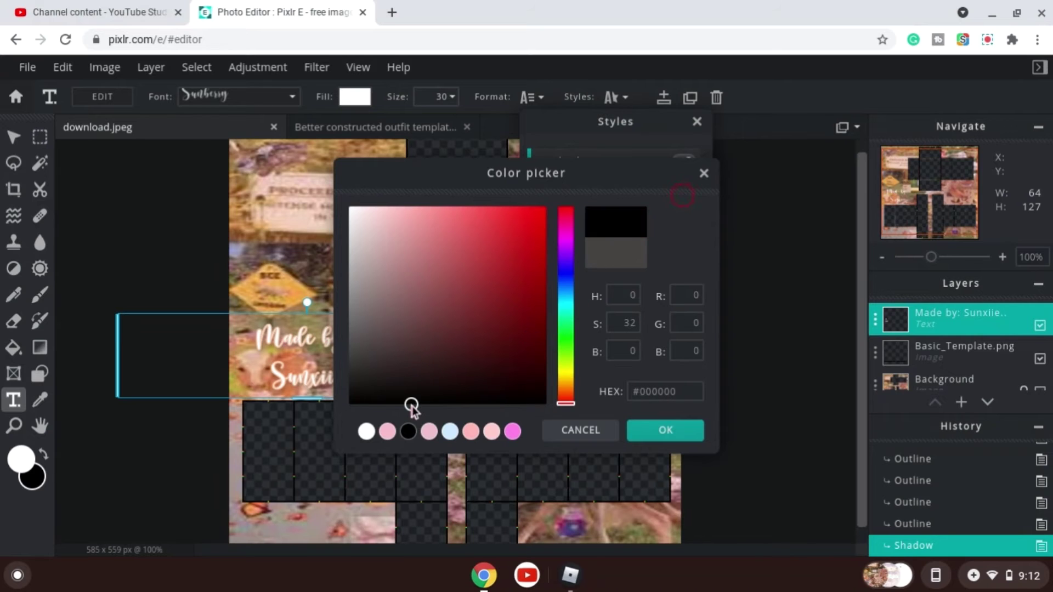
left_click(678, 433)
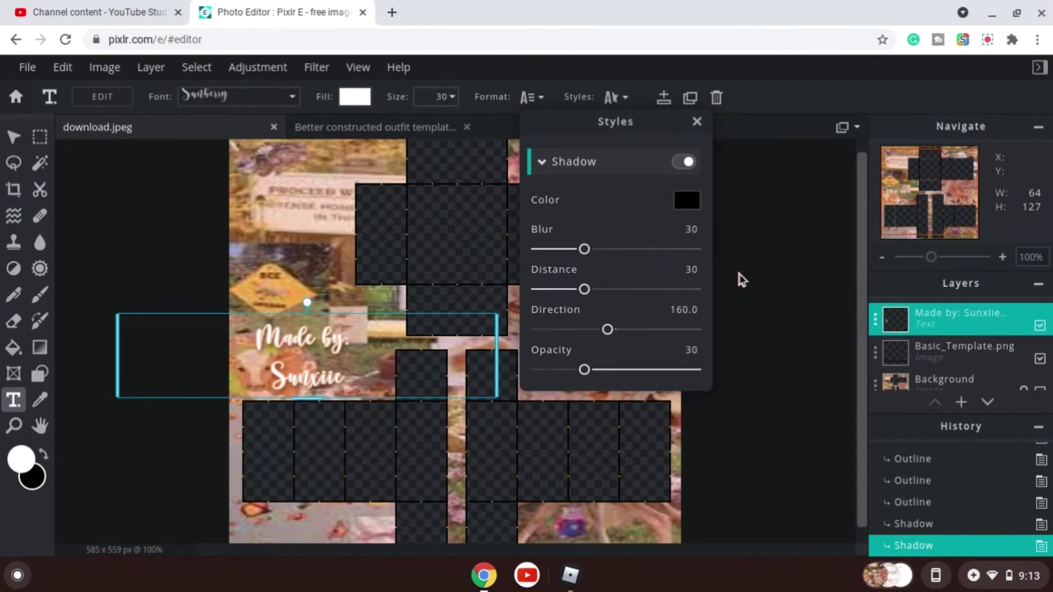
Reselect the 'Made by' text and move it slightly up and left on the background.
left_click(142, 251)
left_click(683, 315)
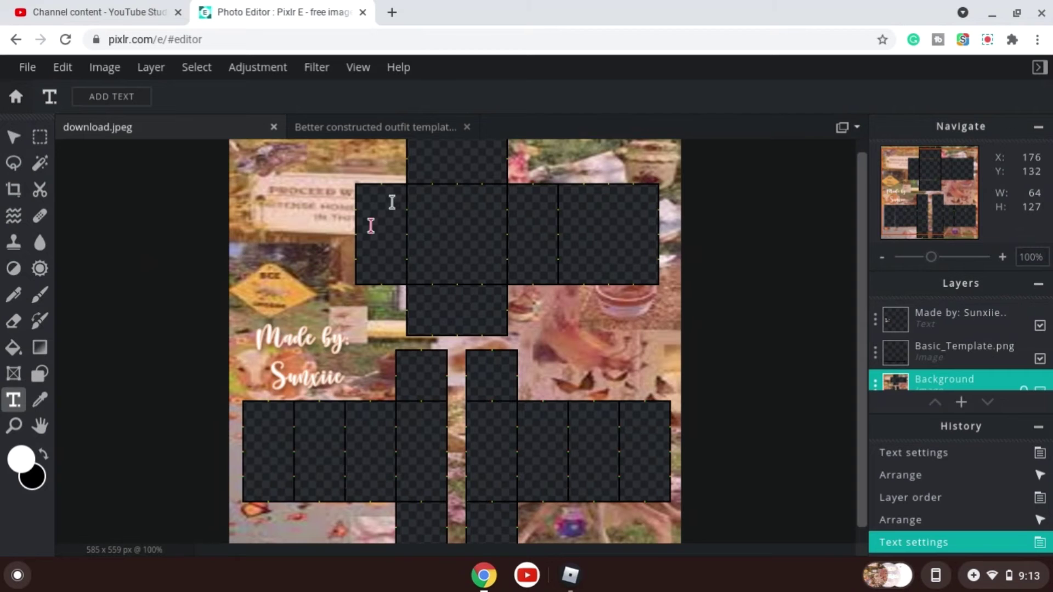
left_click(316, 345)
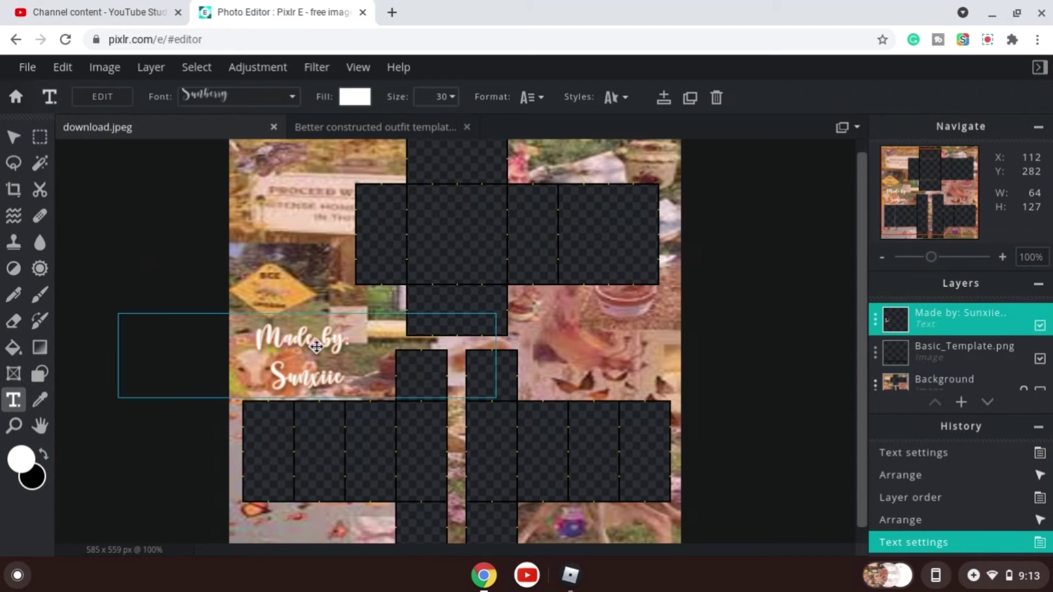
left_click_drag(328, 334, 318, 324)
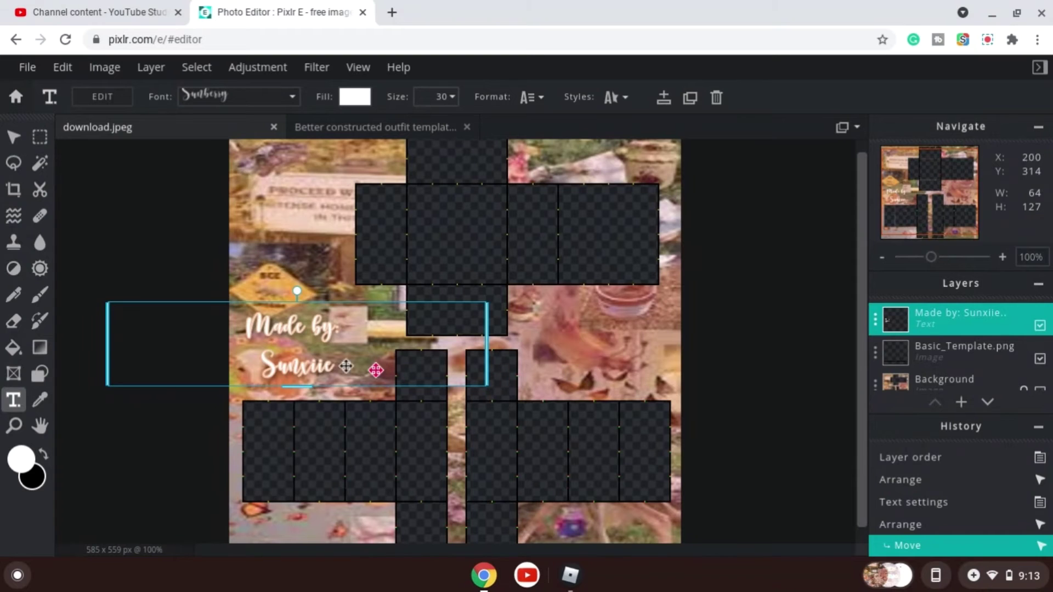
left_click_drag(346, 366, 288, 353)
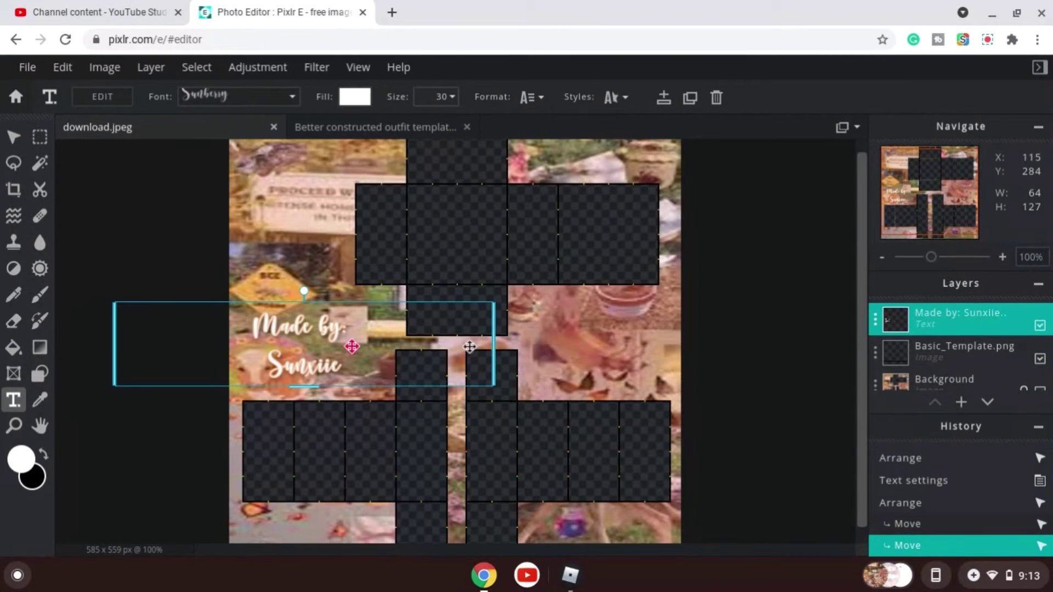
left_click(773, 354)
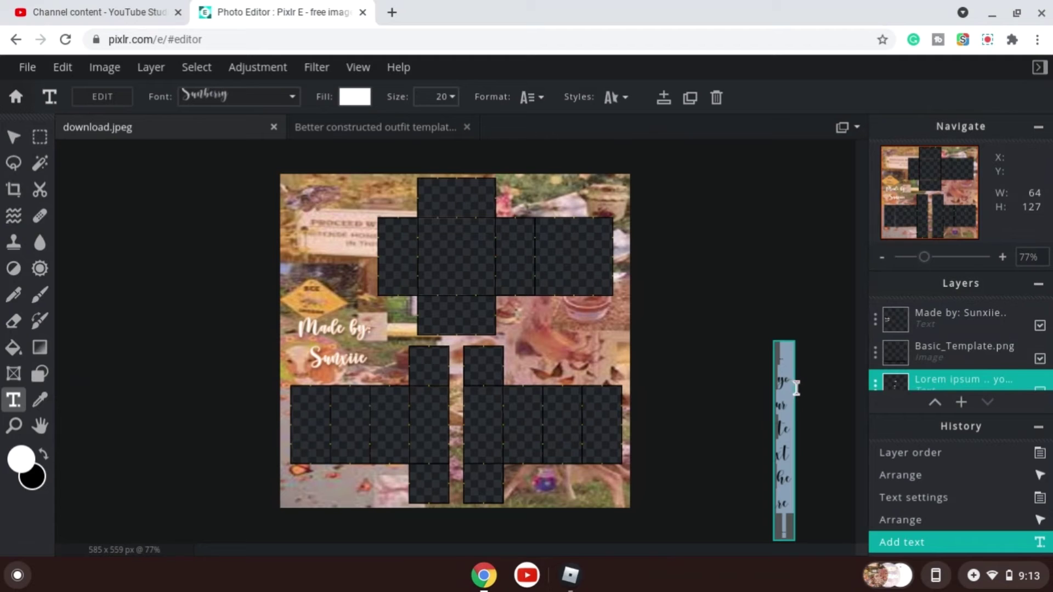
key("BackSpace")
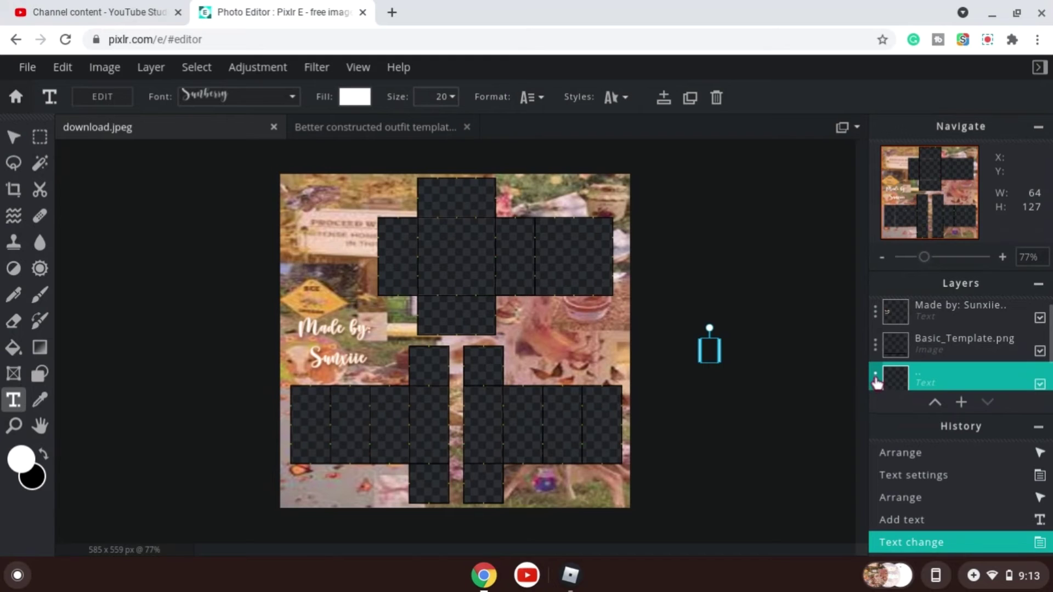
left_click(876, 378)
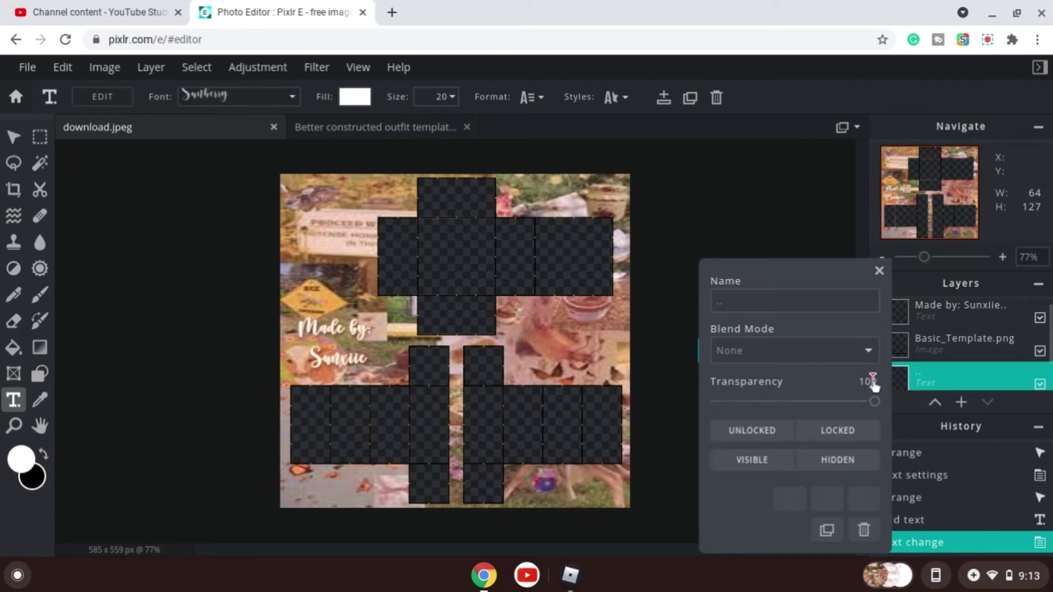
left_click(864, 530)
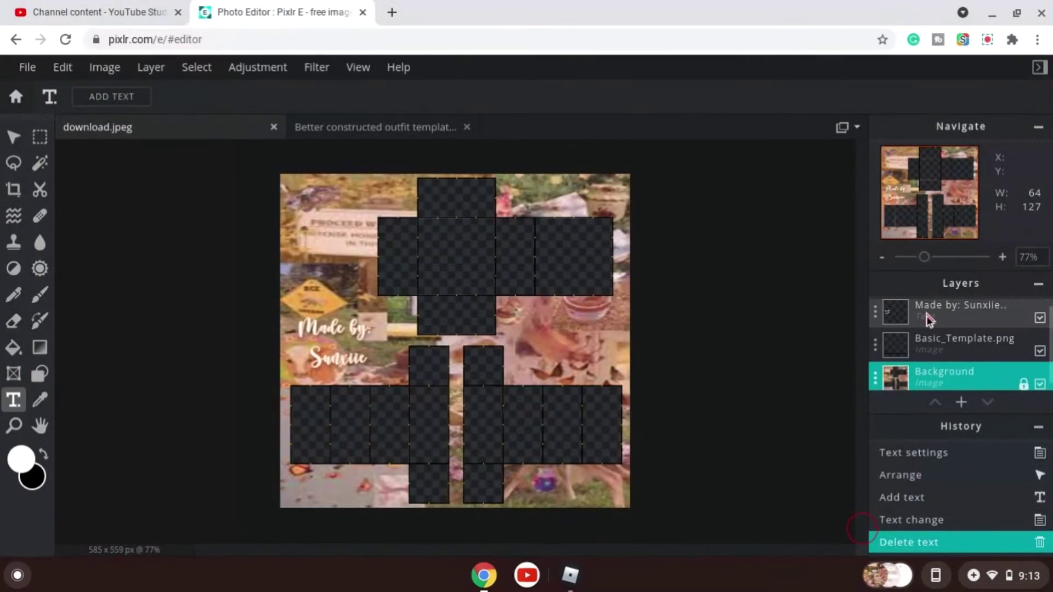
Switch to the browser and search Google Images for cute transparent stickers.
scroll(926, 352, "down", 1)
scroll(919, 362, "up", 1)
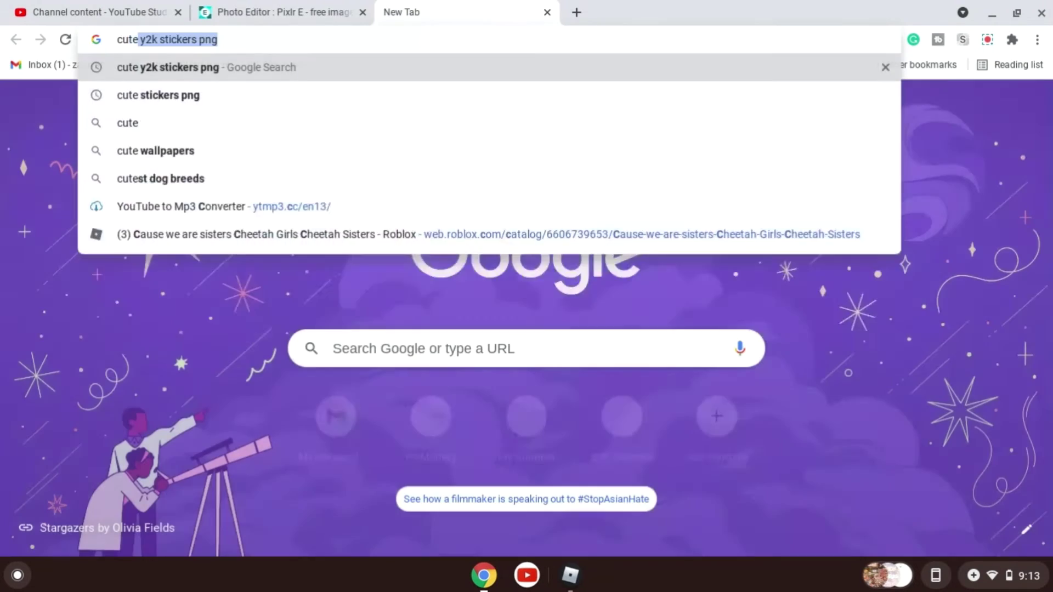
type("transparent stickers")
key("Return")
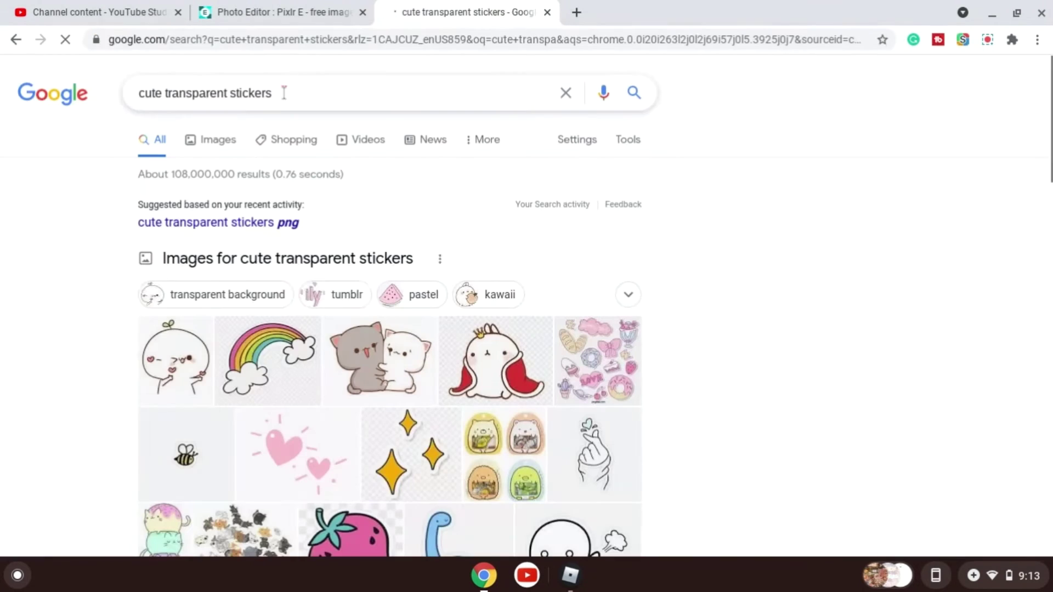
left_click(212, 140)
left_click(80, 184)
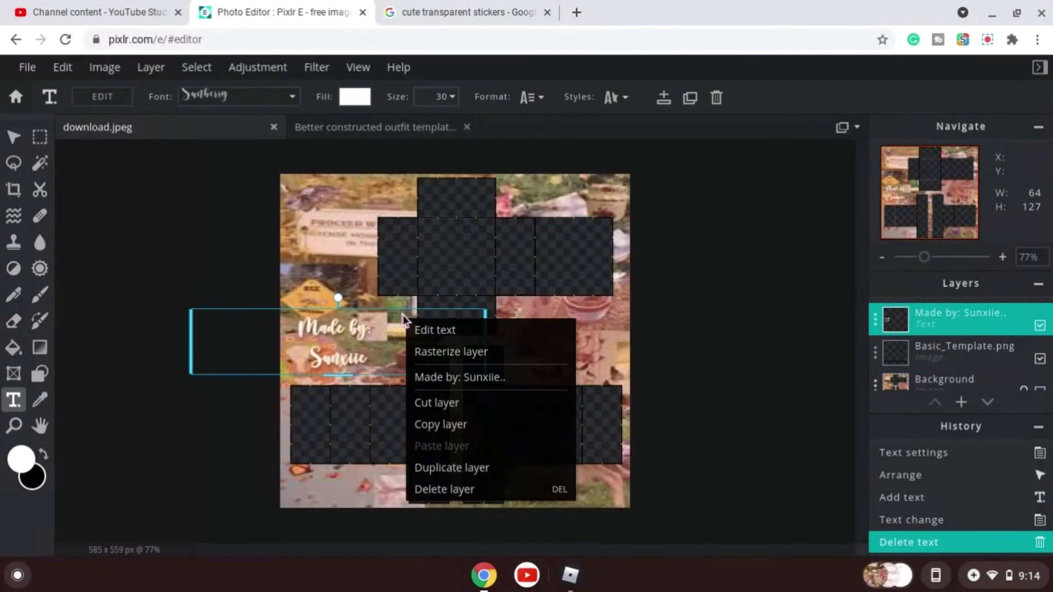
Refine the image search to cute cottage core transparent stickers.
key("Escape")
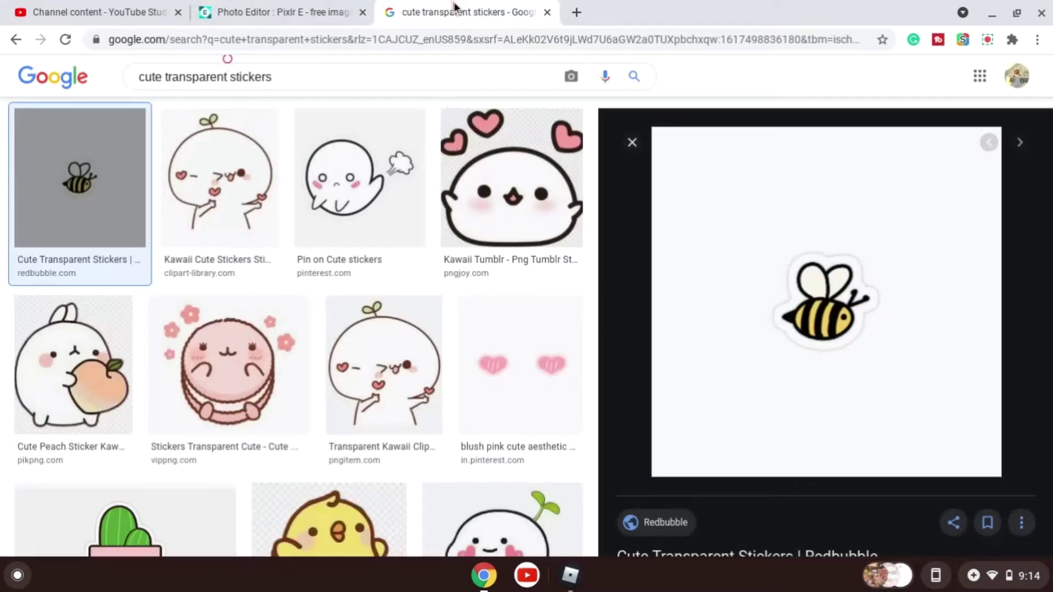
scroll(472, 326, "down", 10)
scroll(472, 320, "down", 5)
left_click(164, 77)
type("cottage core")
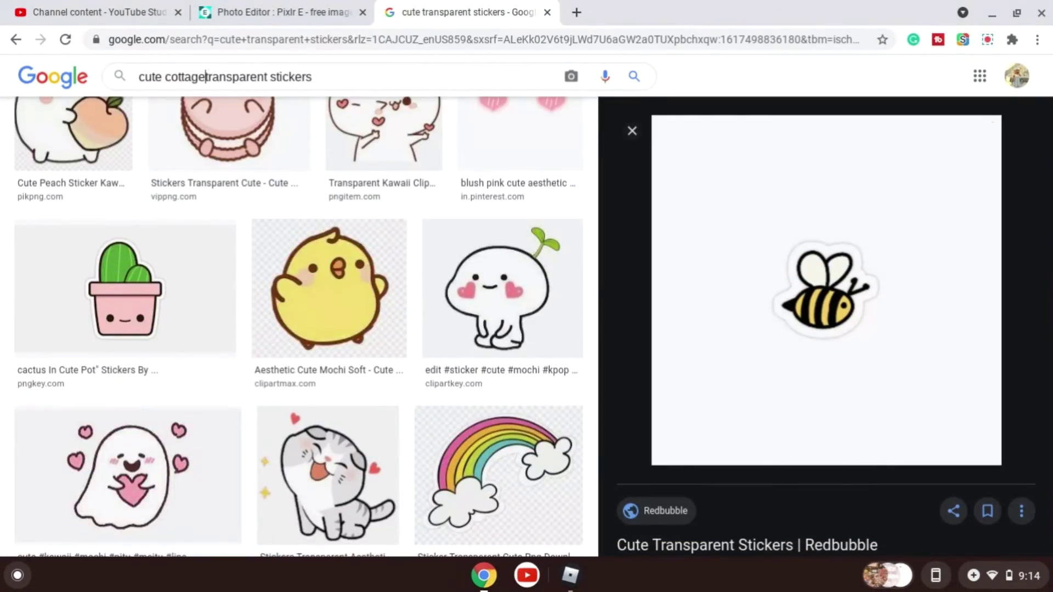
key("Return")
scroll(910, 403, "down", 20)
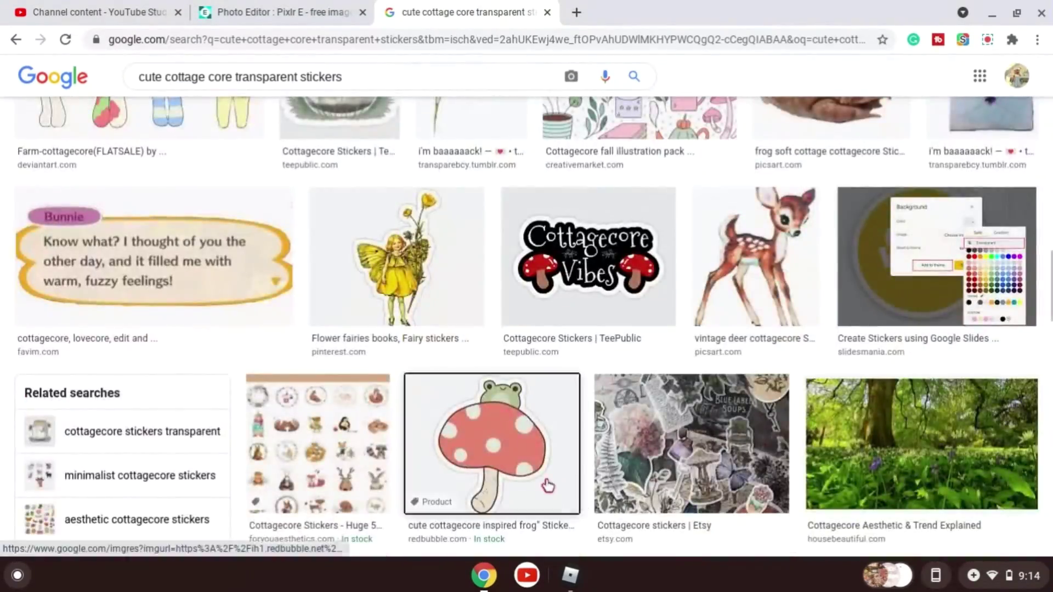
Copy the bee sticker image and paste it into the Pixlr document.
left_click(547, 486)
right_click(768, 202)
left_click(812, 442)
left_click(330, 16)
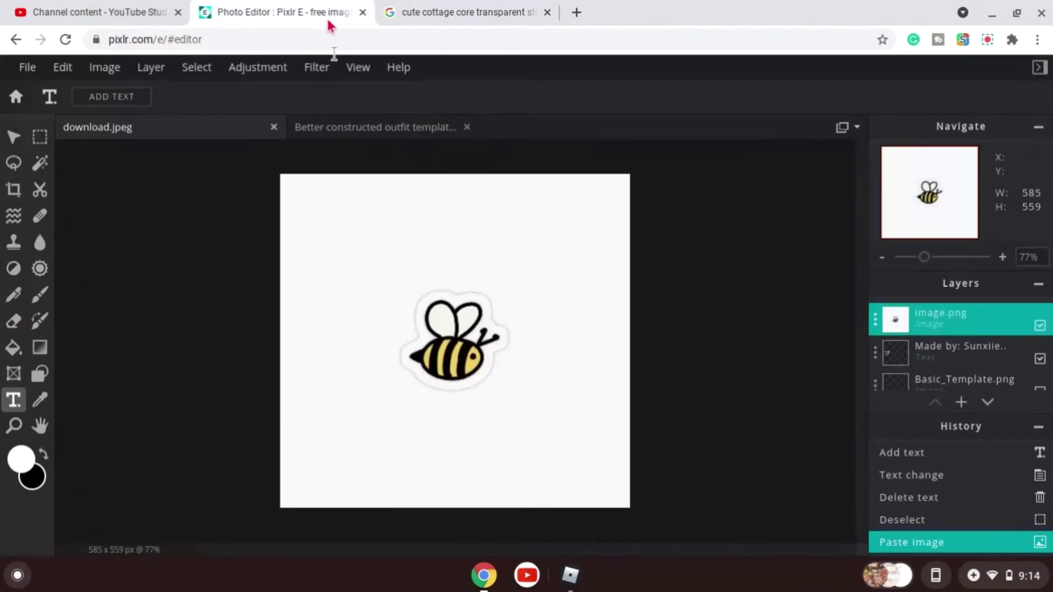
key("ctrl+v")
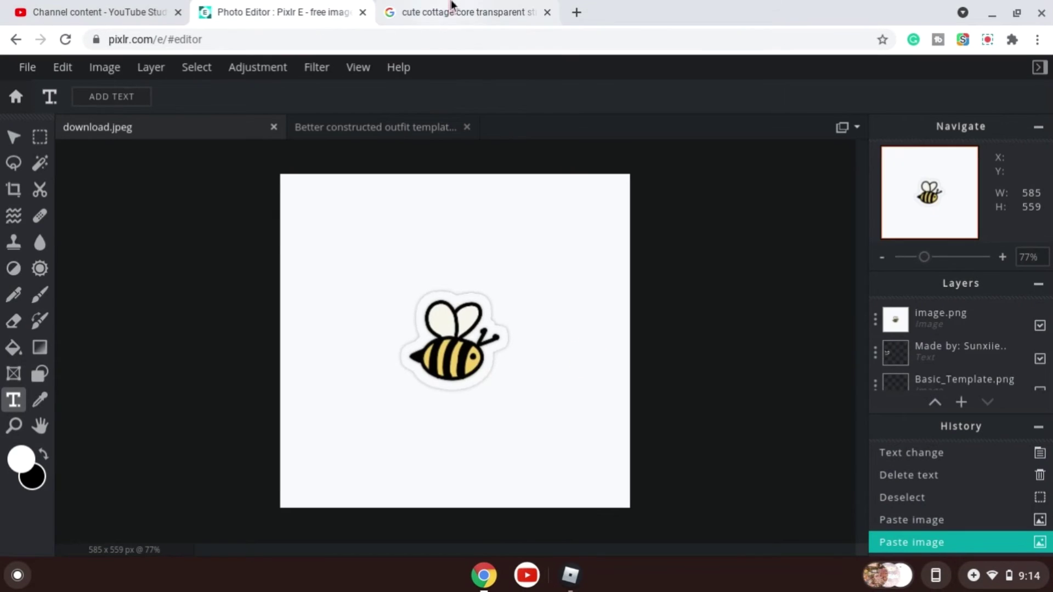
Copy the frog-on-mushroom and pastel bear sticker images and paste them into the document.
left_click(420, 8)
scroll(349, 248, "down", 10)
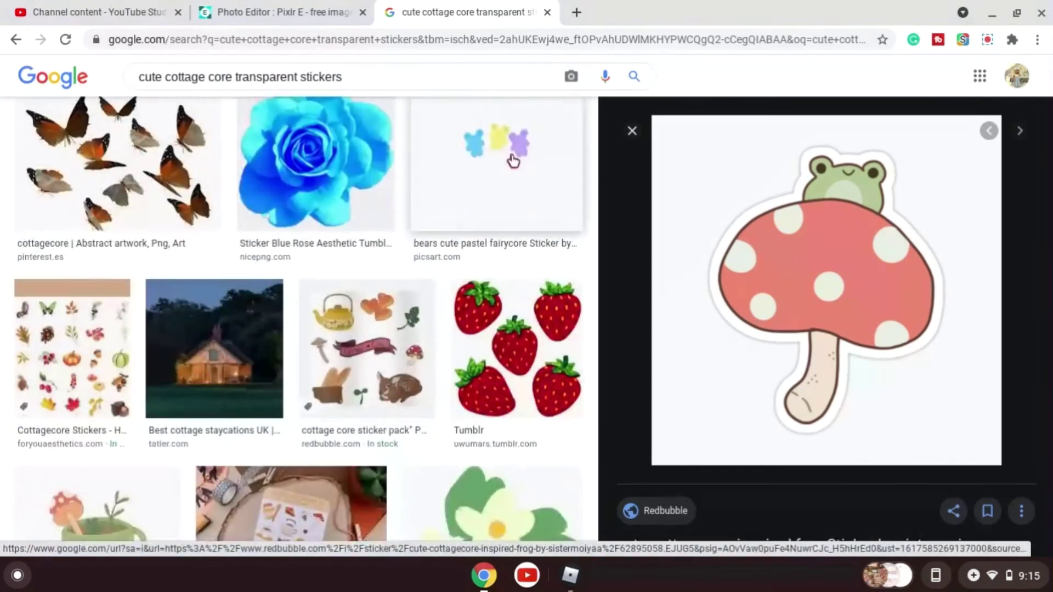
right_click(746, 215)
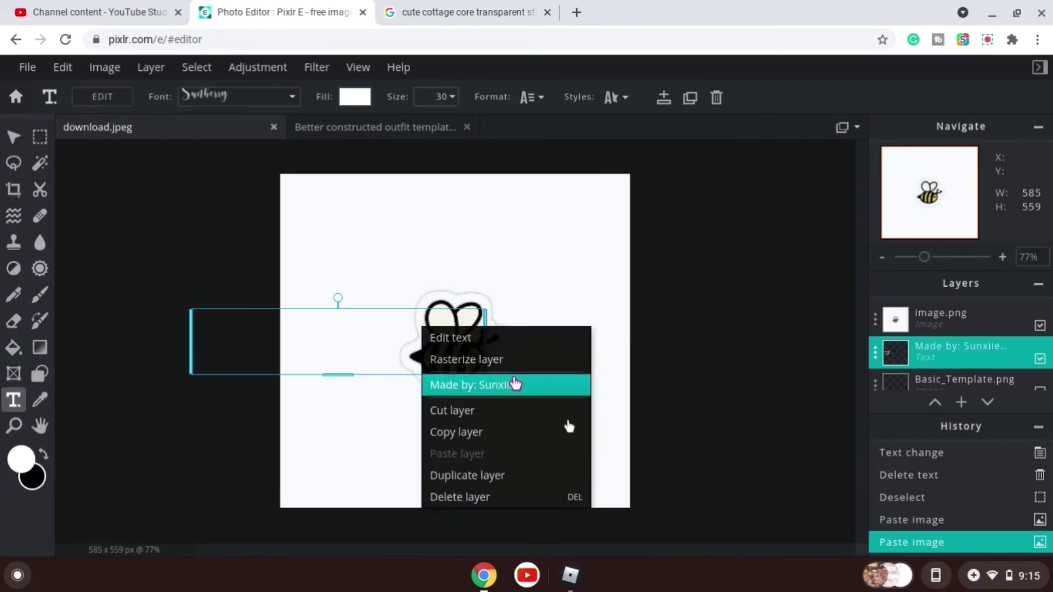
left_click(794, 361)
key("ctrl+v")
Browse more cottagecore sticker results, then return to the editor and close the ad banner.
left_click(417, 8)
scroll(351, 247, "down", 8)
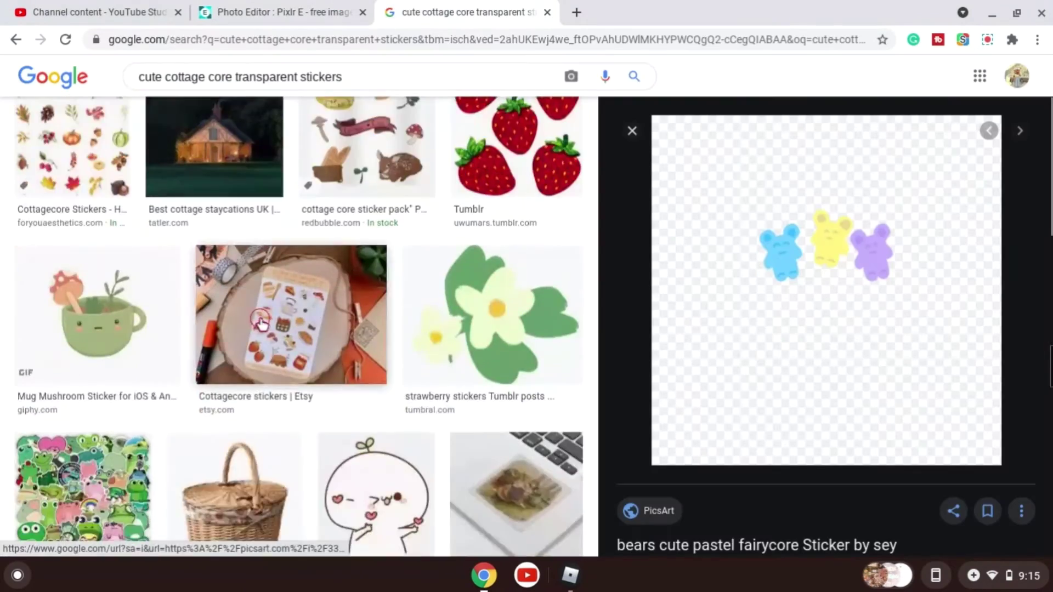
left_click(401, 174)
scroll(370, 387, "down", 20)
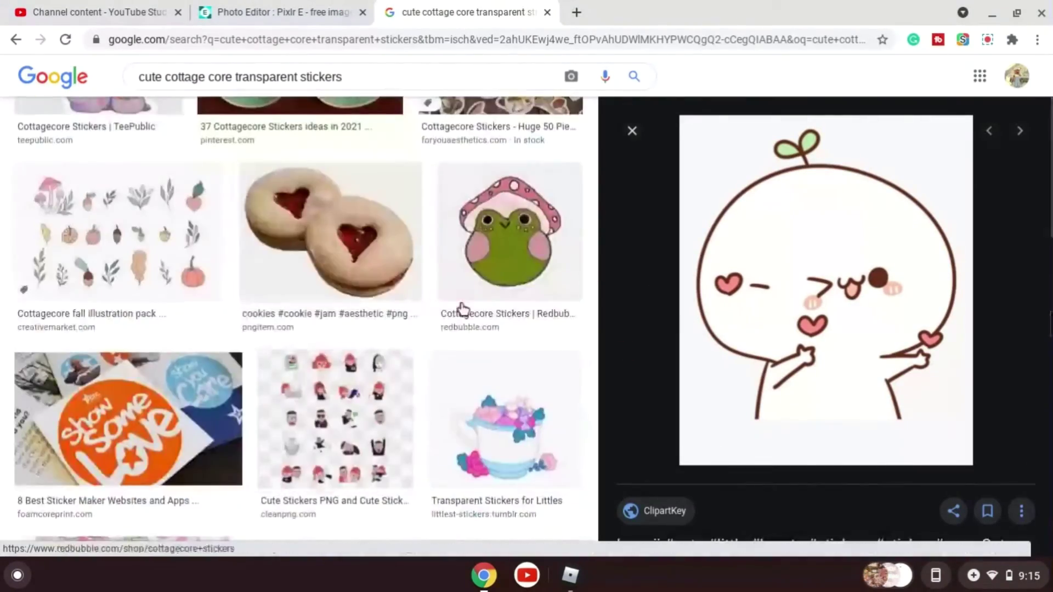
left_click(462, 306)
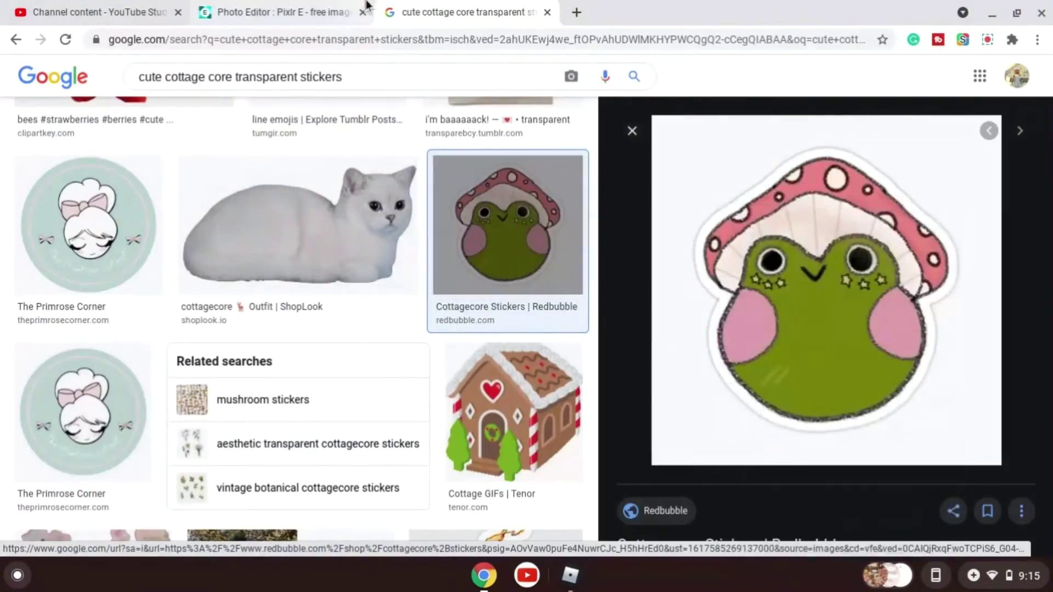
left_click(308, 13)
left_click(542, 351)
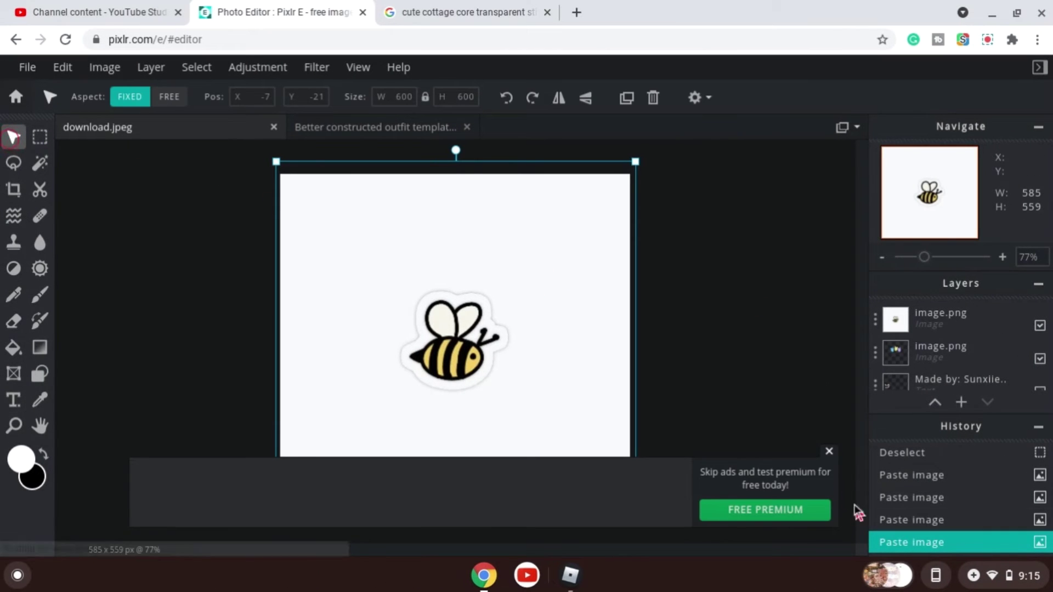
left_click(829, 452)
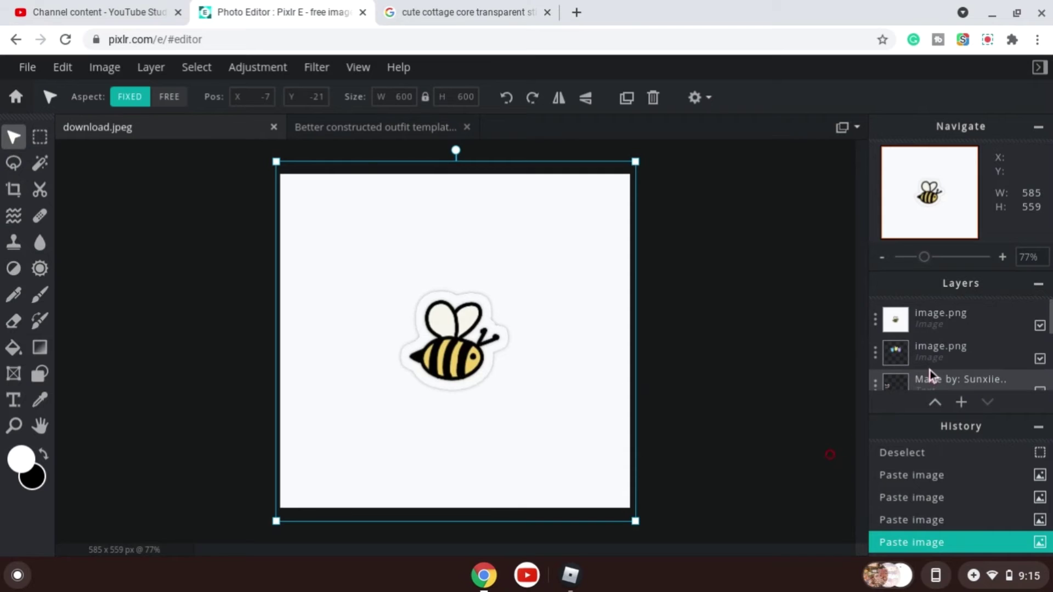
Scale the bee sticker down to about 244 px in the top-left corner of the canvas.
scroll(930, 370, "down", 3)
scroll(927, 362, "up", 5)
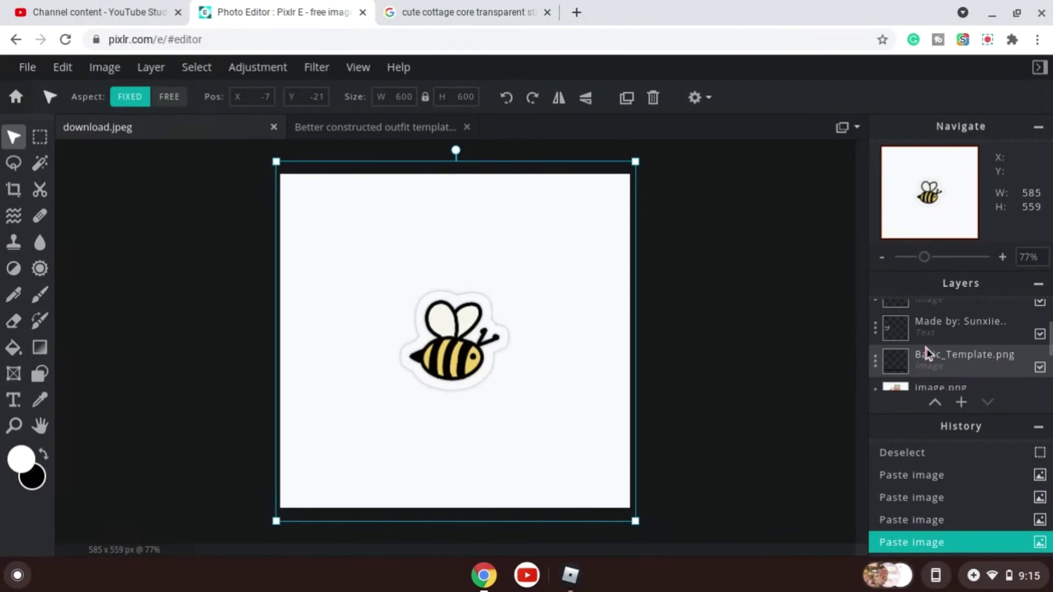
scroll(933, 335, "up", 1)
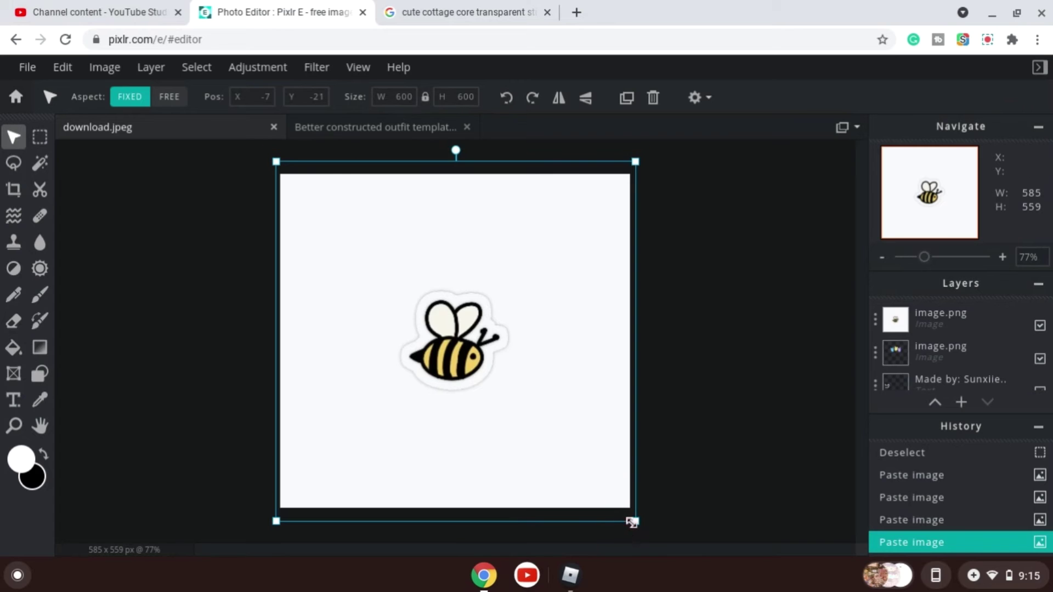
left_click_drag(633, 521, 415, 300)
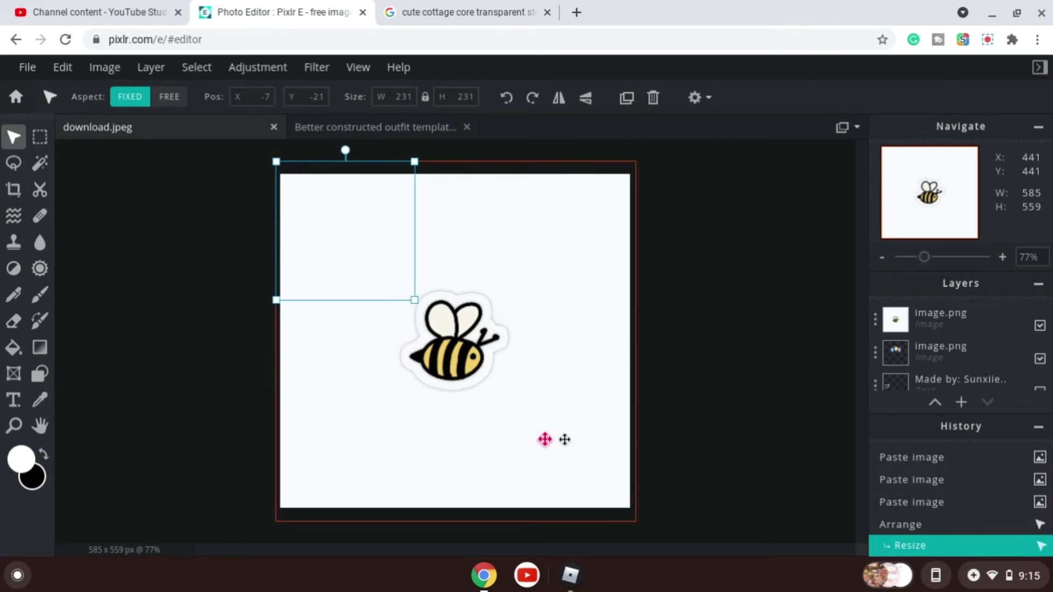
left_click(955, 317)
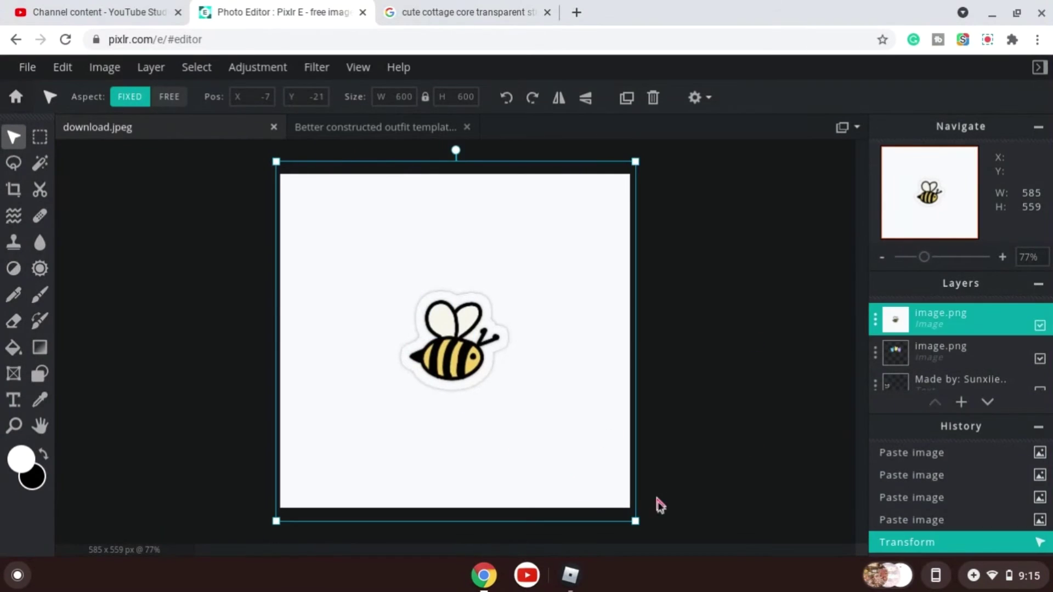
left_click_drag(638, 522, 422, 308)
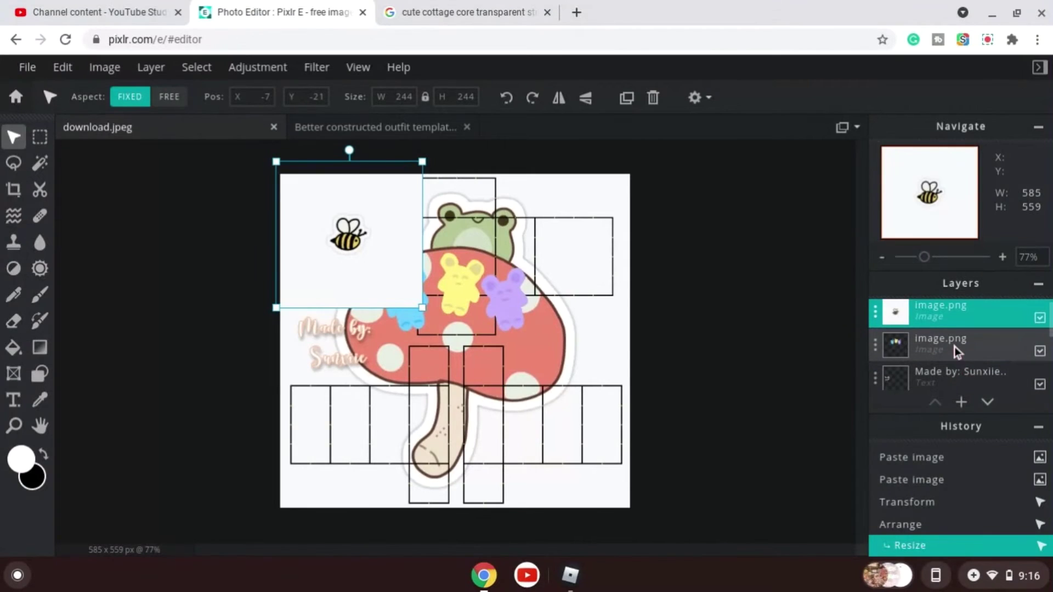
Reorder the sticker layers so the mushroom sticker sits directly above the Background layer.
left_click_drag(956, 347, 953, 317)
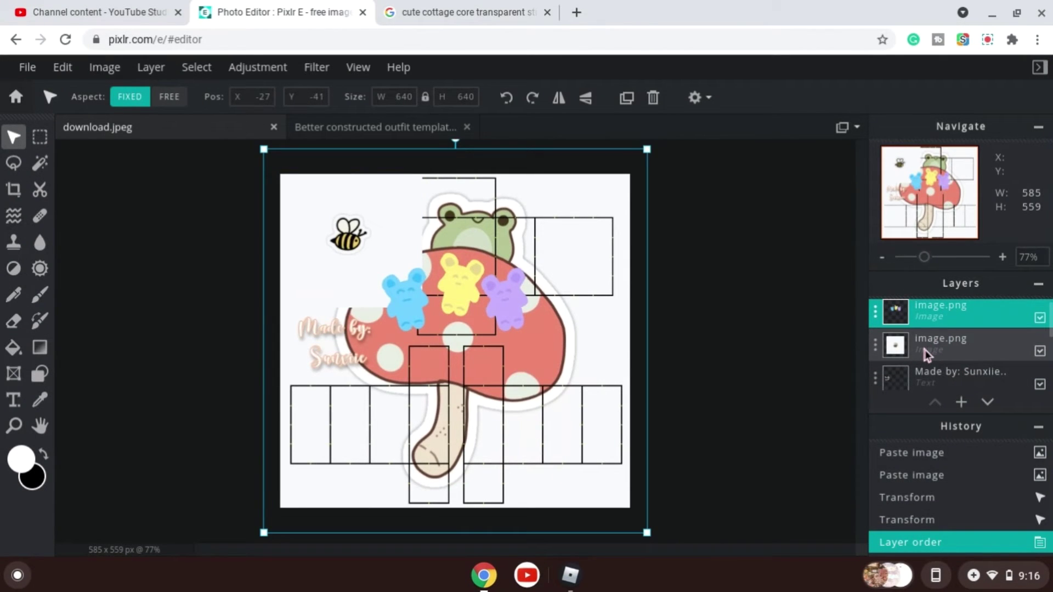
scroll(916, 360, "down", 3)
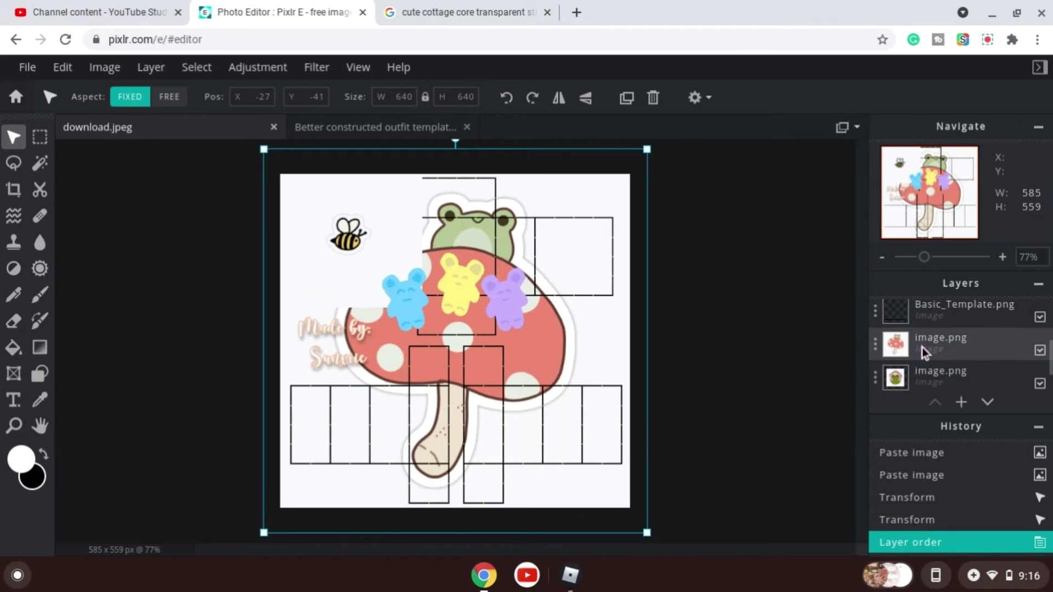
mouse_move(923, 348)
left_mouse_down()
mouse_move(924, 295)
mouse_move(926, 328)
left_mouse_up()
left_click(920, 375)
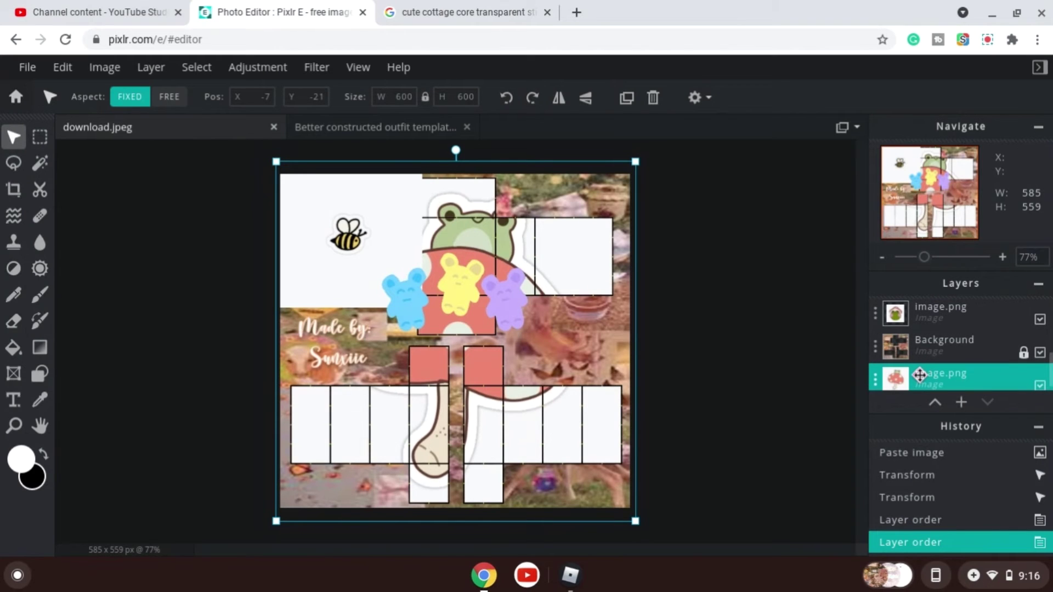
left_click_drag(919, 378, 926, 339)
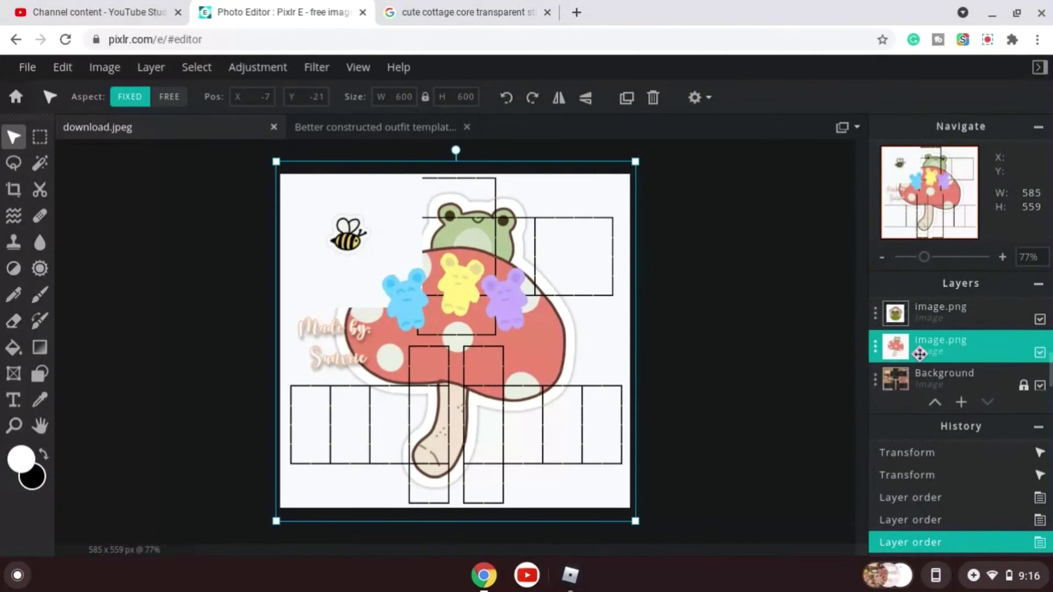
Reorder the layers so the frog-on-mushroom sticker sits above the template and text layers.
left_click_drag(919, 354, 907, 384)
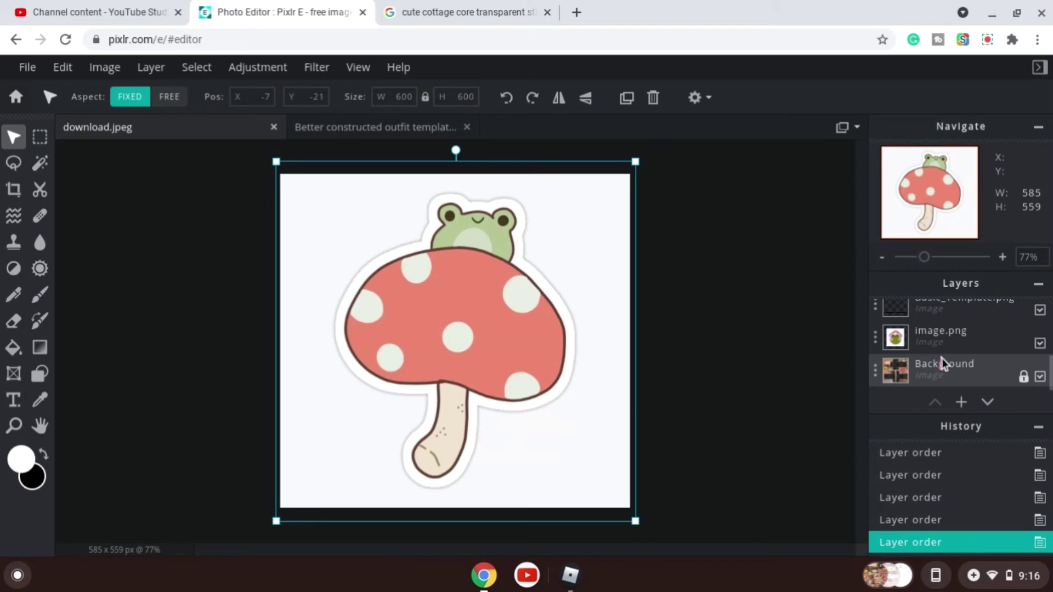
left_click_drag(943, 339, 939, 360)
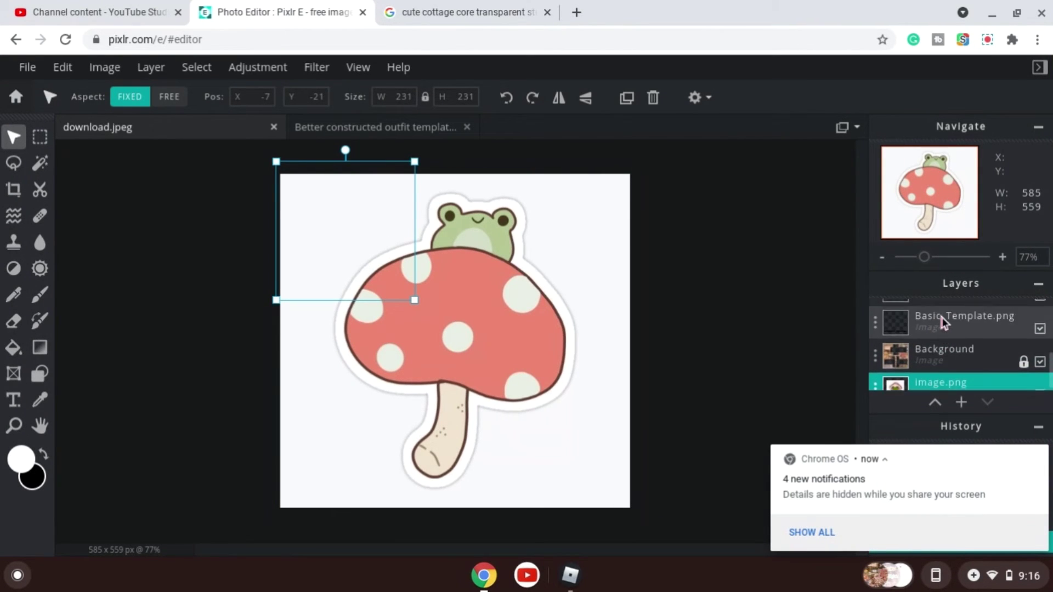
scroll(941, 322, "up", 2)
left_click_drag(940, 321, 933, 393)
scroll(939, 357, "up", 2)
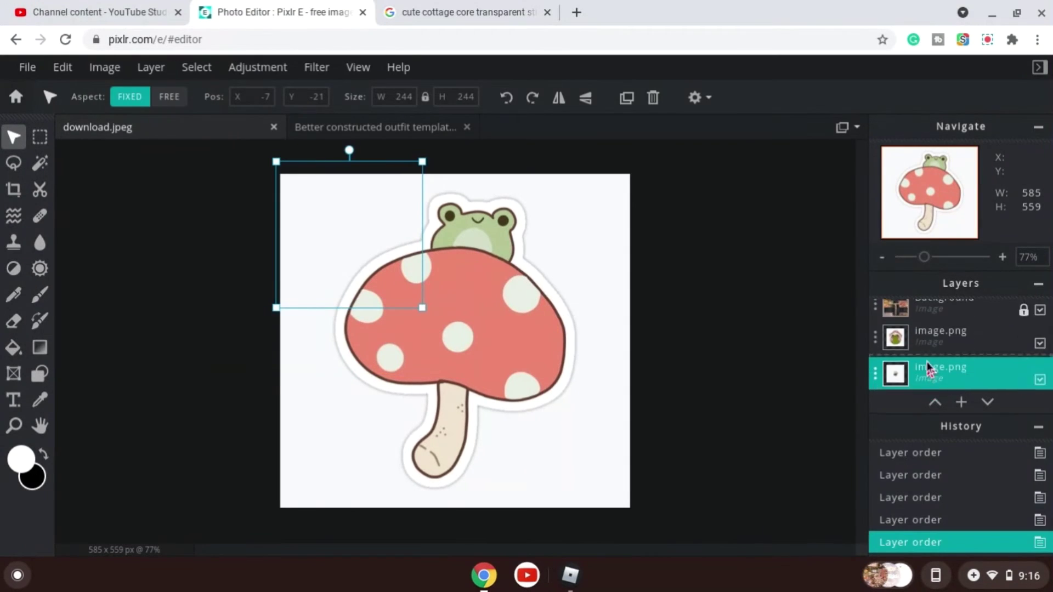
scroll(933, 336, "up", 3)
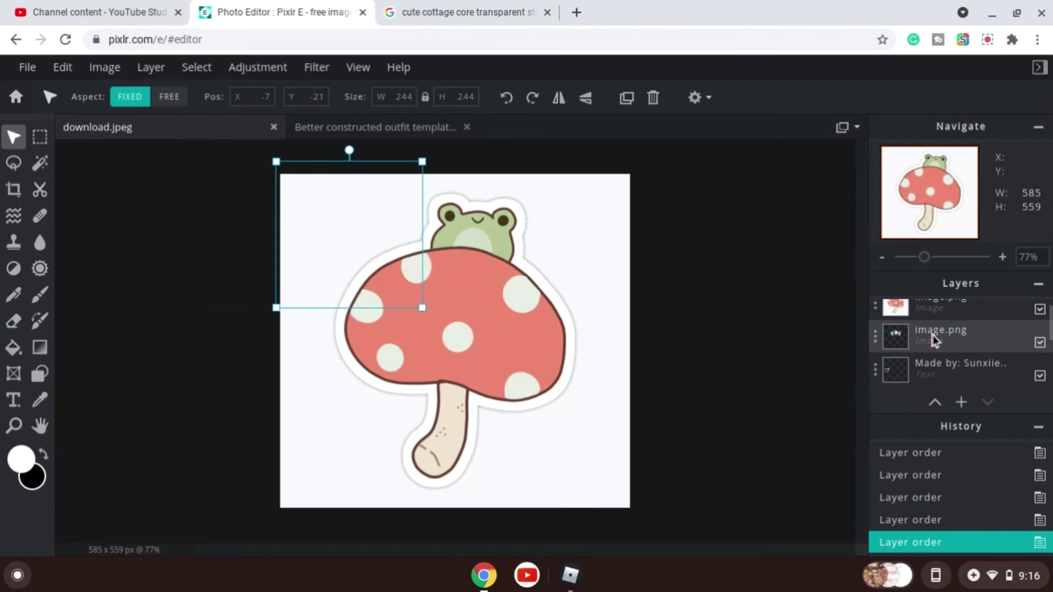
left_click_drag(931, 345, 935, 387)
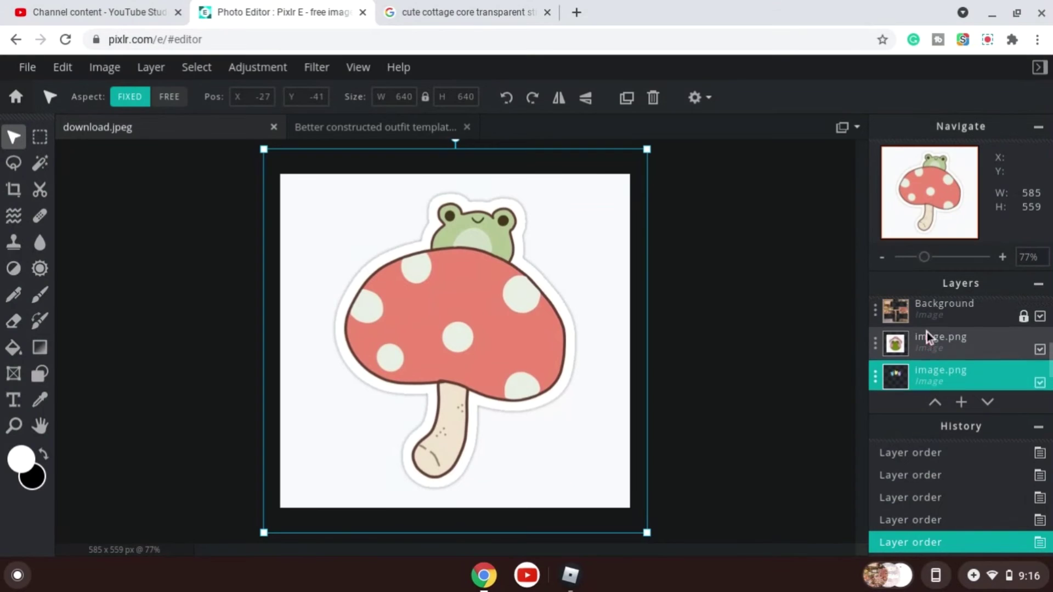
scroll(927, 332, "up", 5)
left_click(916, 323)
left_click_drag(916, 323, 912, 384)
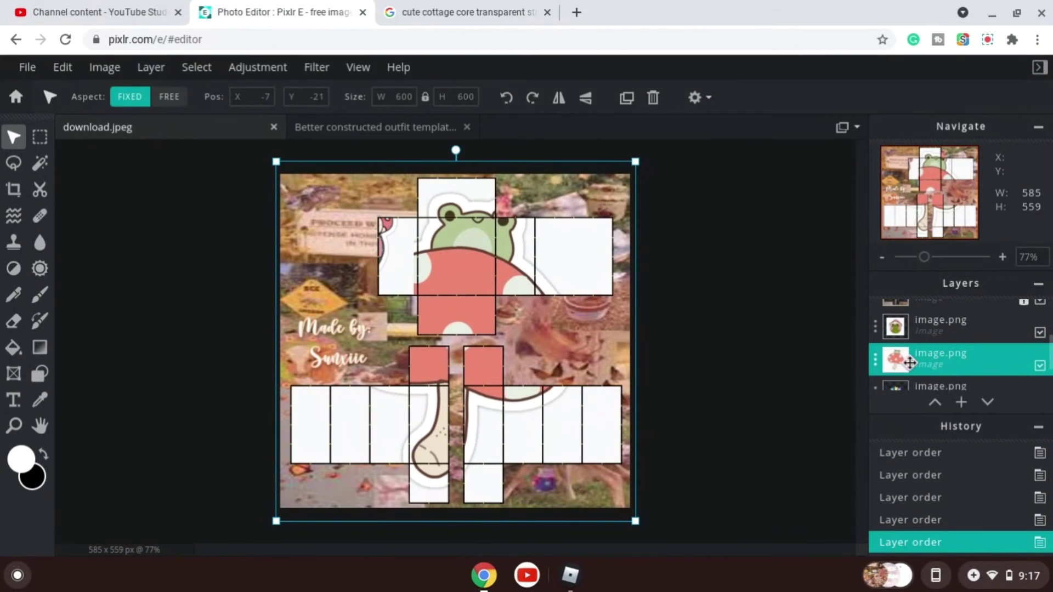
left_click_drag(910, 362, 912, 329)
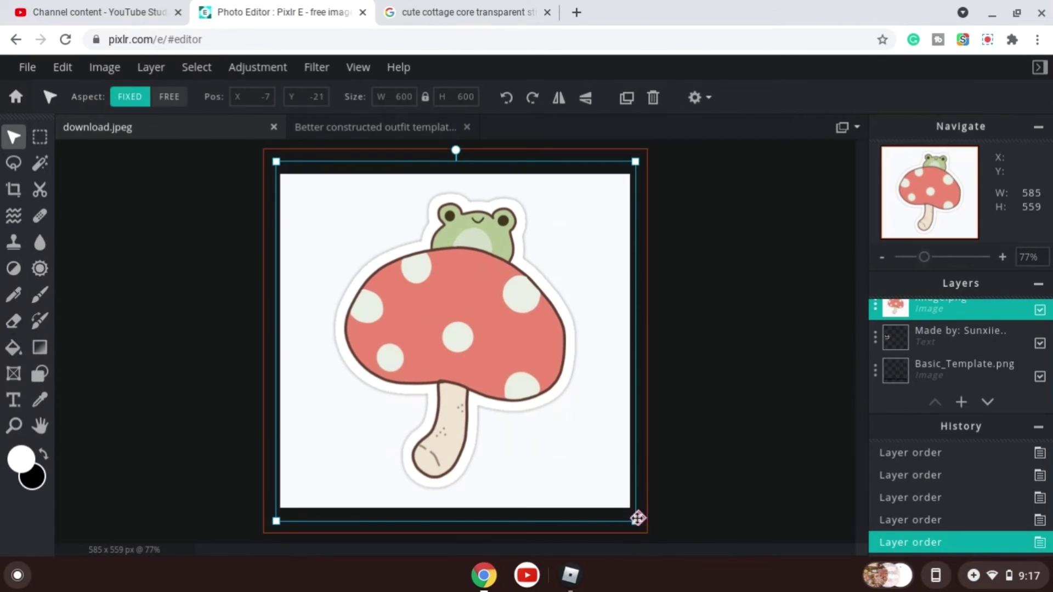
Scale the frog-on-mushroom sticker down to about 214 px and move it to the centre of the canvas.
left_click_drag(634, 518, 404, 289)
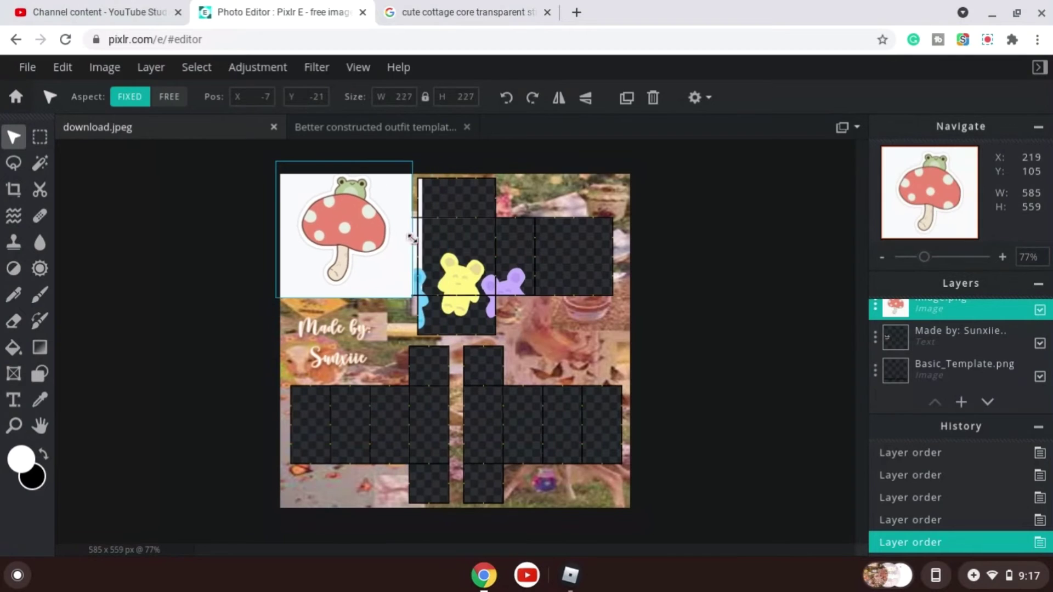
left_click_drag(342, 237, 496, 352)
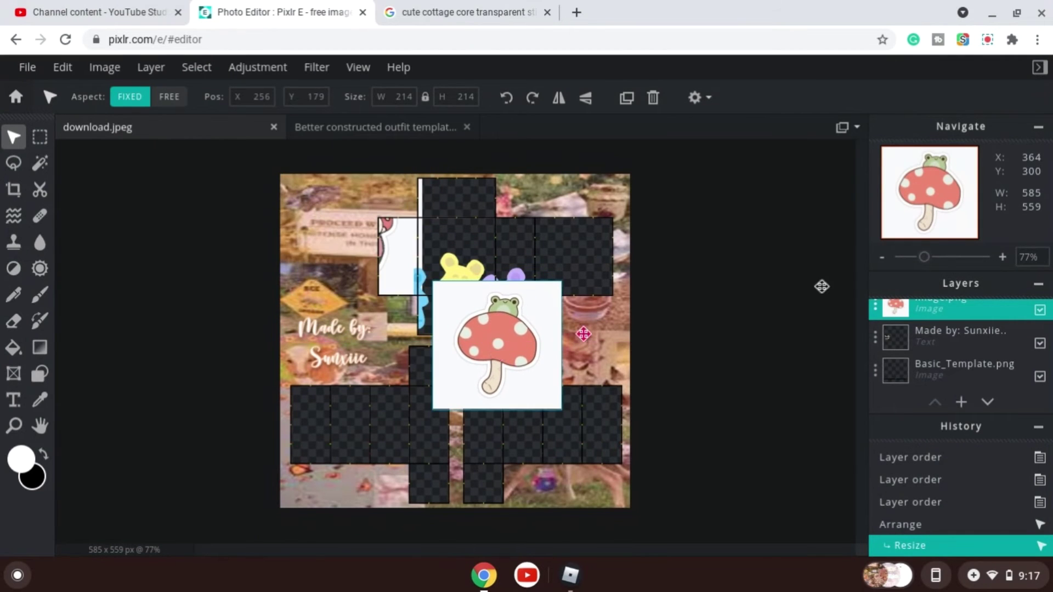
Move the bee and mushroom-hat frog sticker layers up above the template layer.
scroll(937, 381, "down", 4)
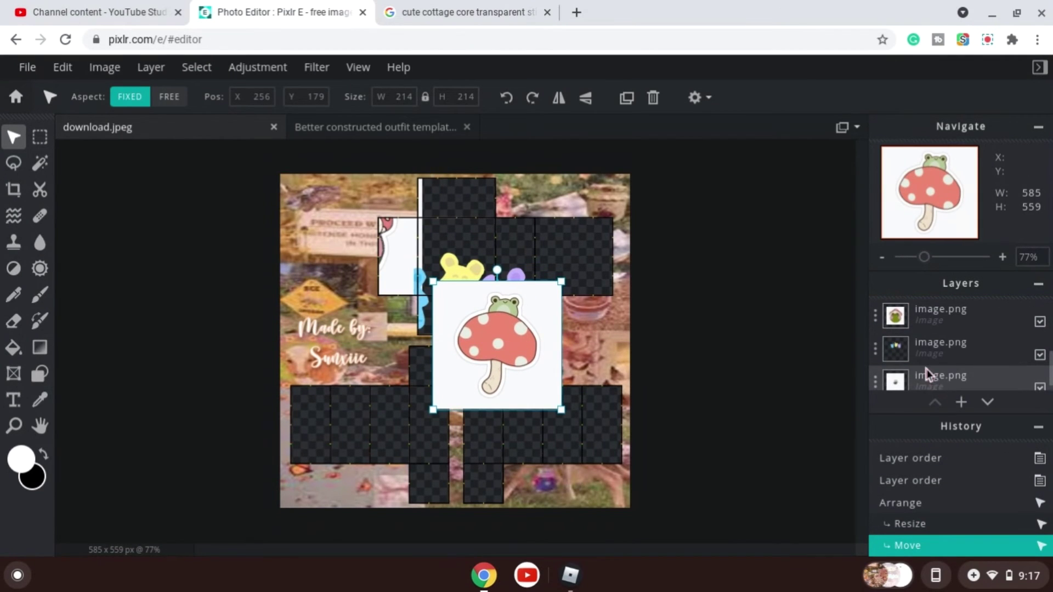
scroll(930, 375, "down", 1)
left_click(922, 332)
scroll(920, 312, "down", 3)
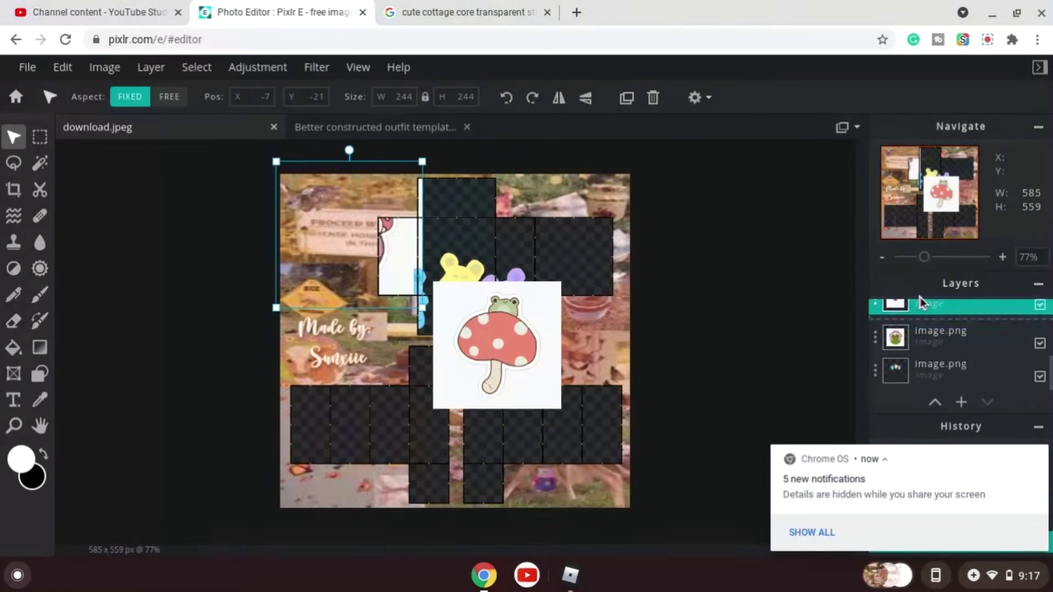
left_click_drag(923, 303, 924, 308)
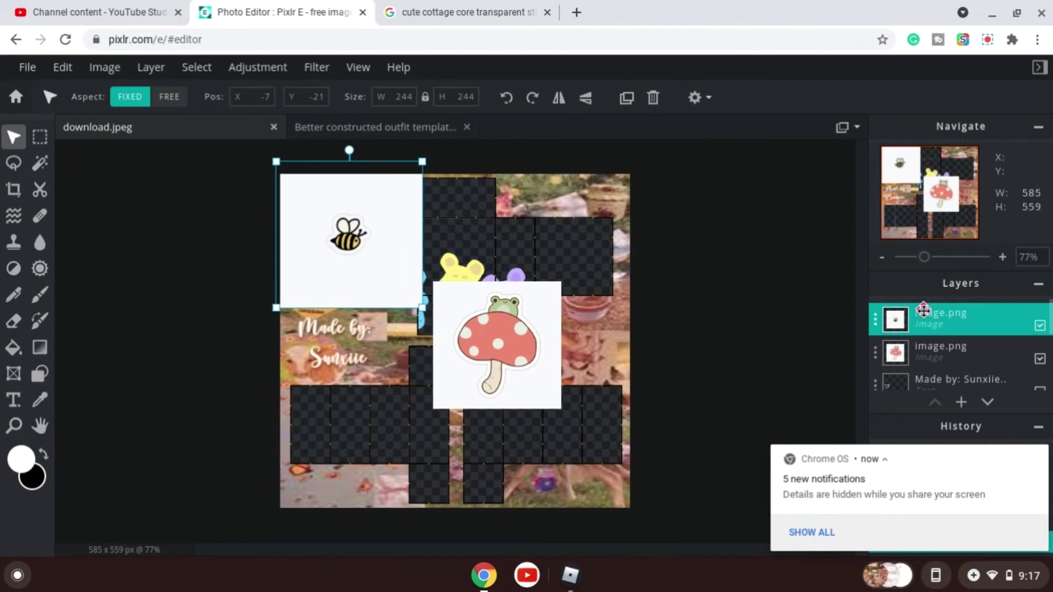
scroll(935, 362, "down", 3)
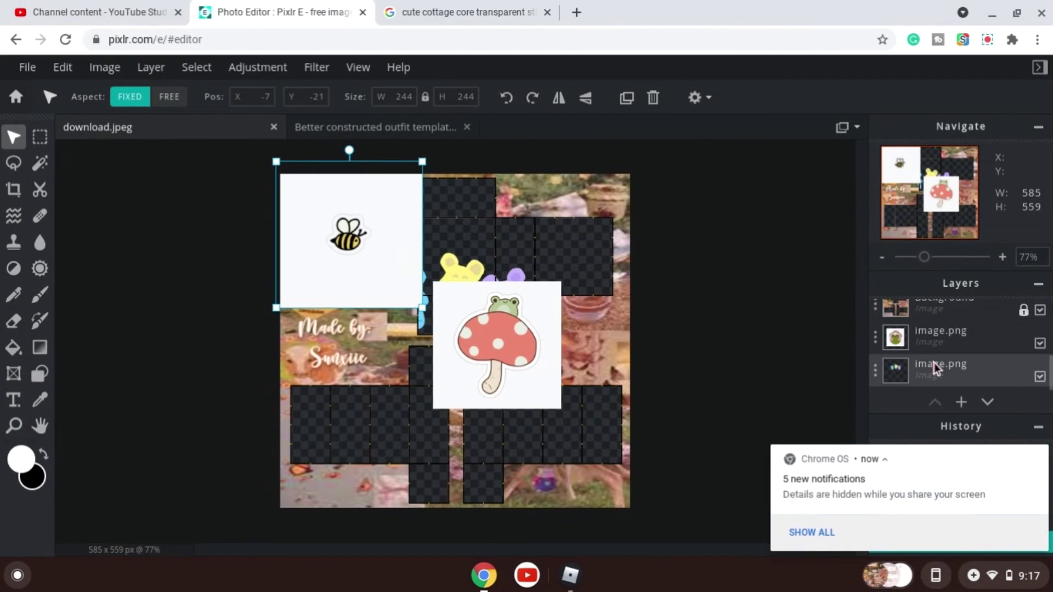
left_click_drag(935, 363, 929, 309)
scroll(939, 356, "down", 2)
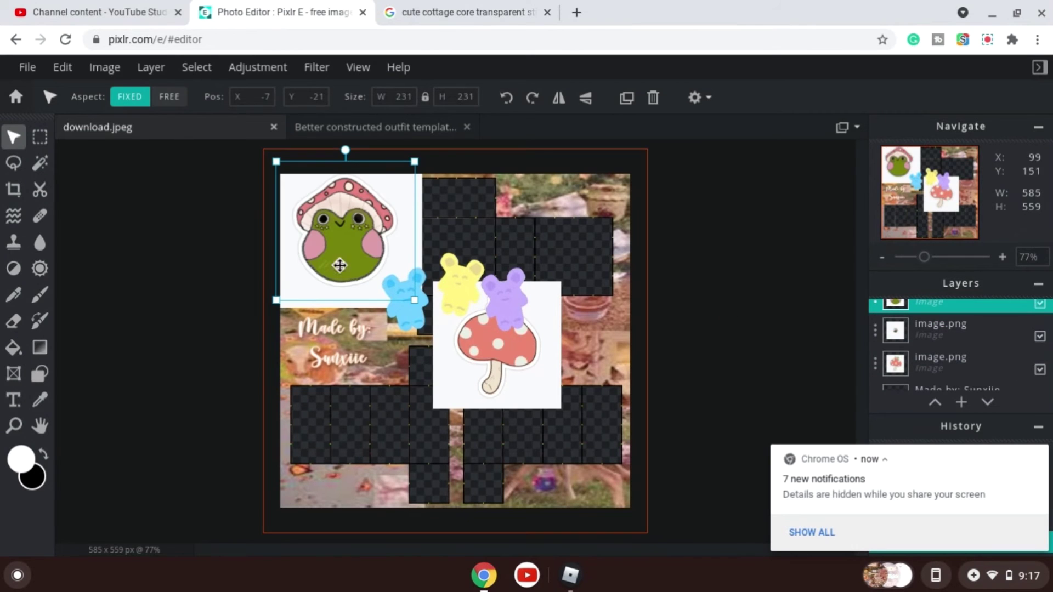
Scale the pastel bear sticker down to about 218 px and place it in the bottom-left corner.
left_click_drag(468, 320, 296, 308)
left_click_drag(358, 337, 415, 209)
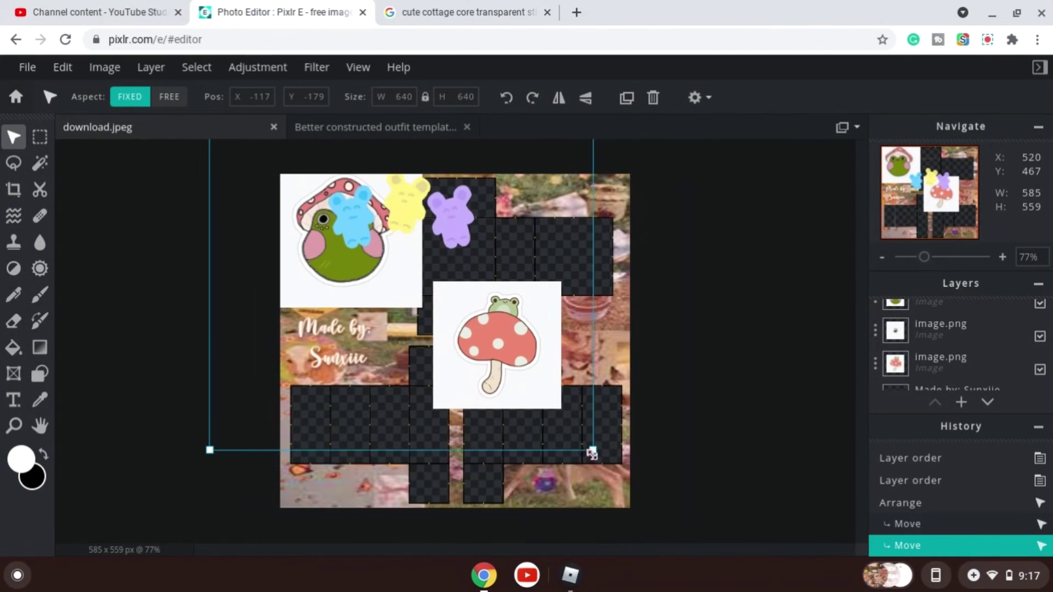
left_click_drag(593, 453, 366, 247)
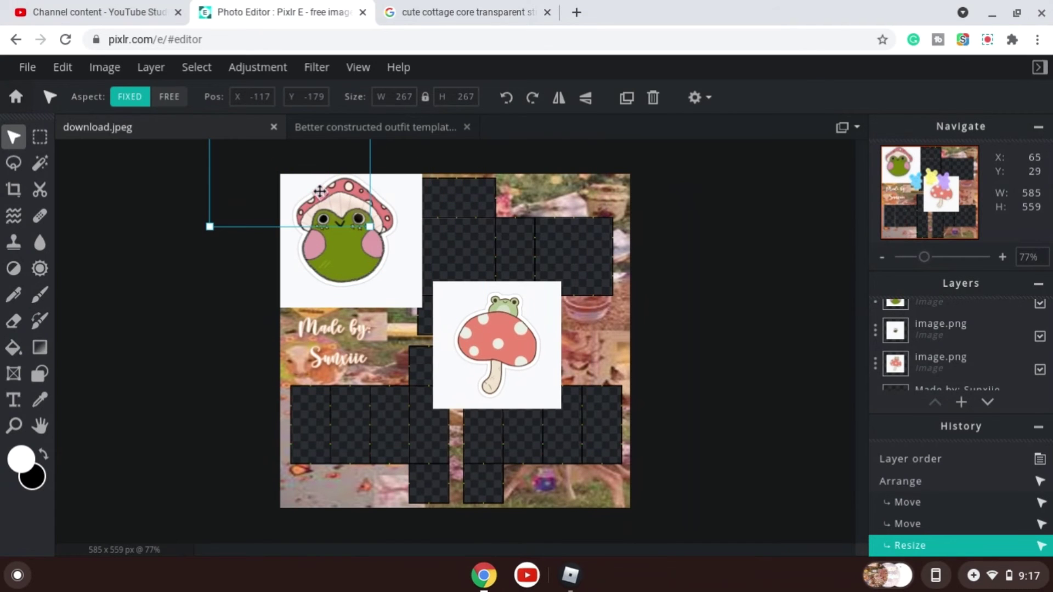
left_click_drag(320, 191, 402, 412)
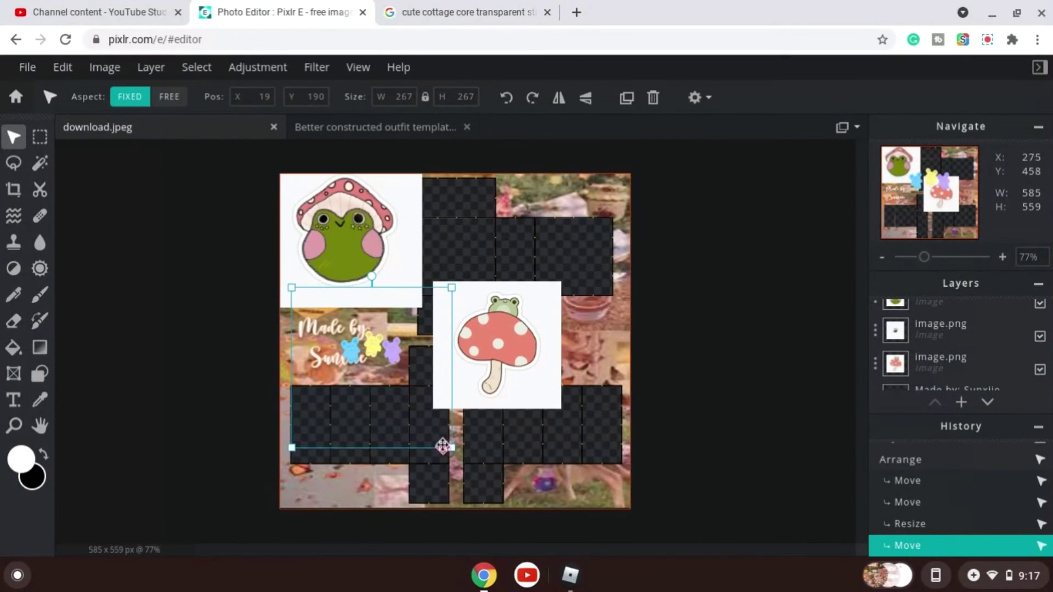
left_click_drag(447, 446, 420, 415)
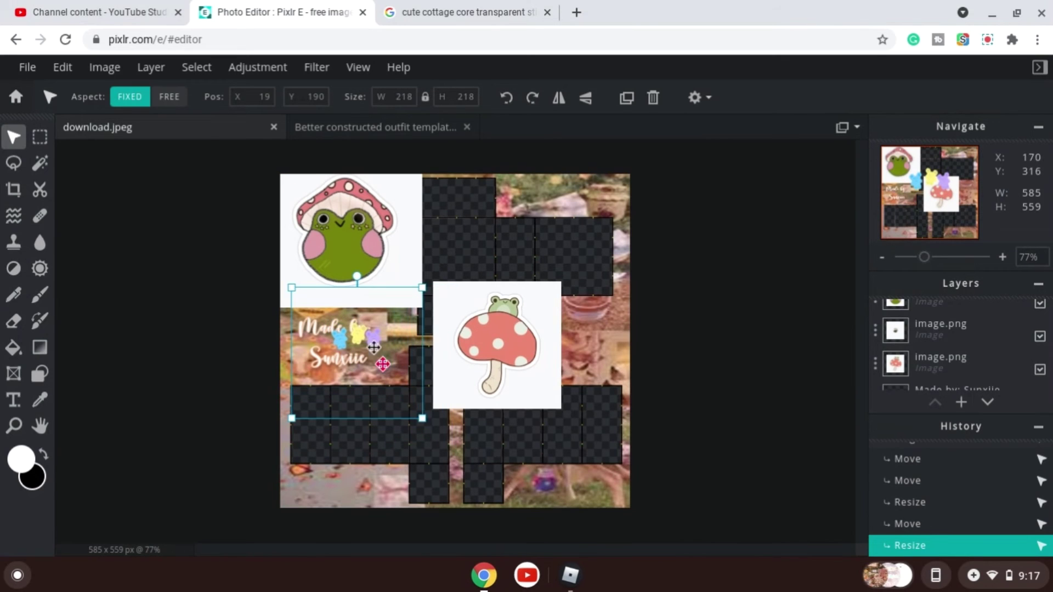
left_click_drag(374, 347, 359, 488)
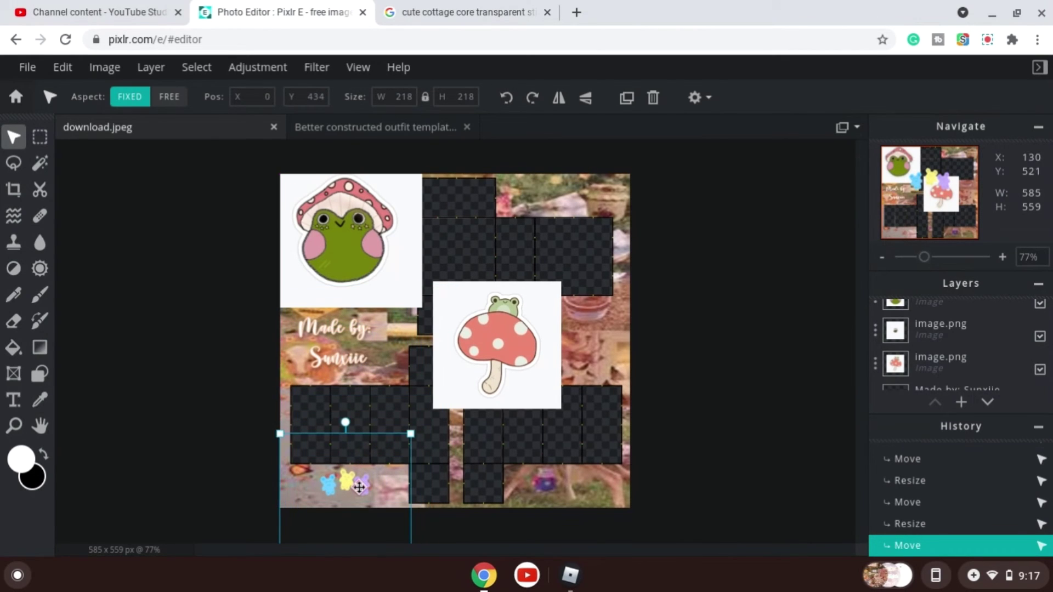
Duplicate the pastel bear sticker and move the copy to the bottom-right area of the canvas.
left_click(626, 99)
left_click_drag(359, 480, 572, 487)
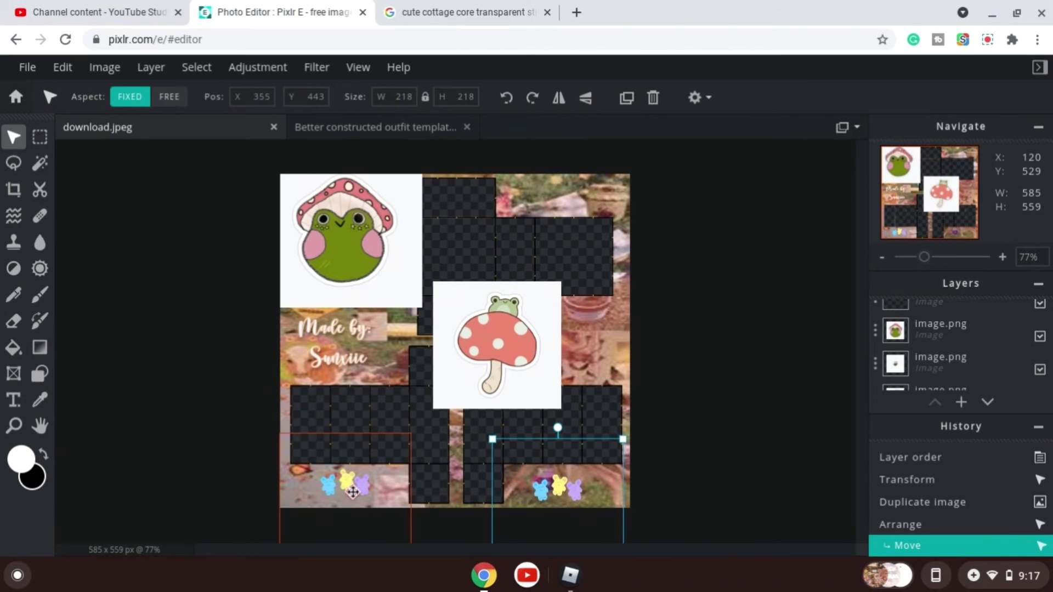
left_click(352, 492)
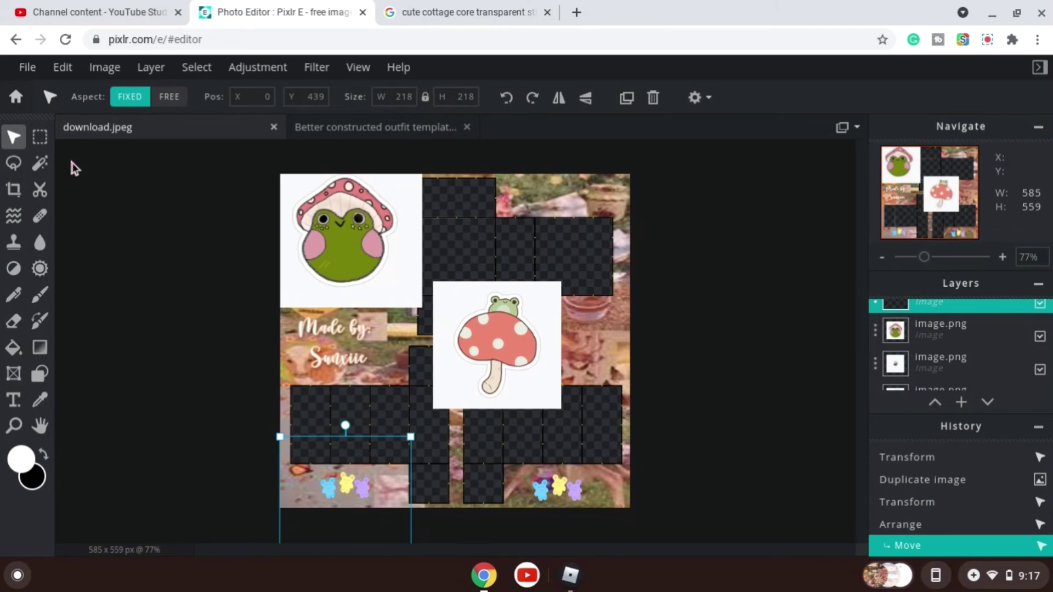
Remove the white background from the frog-on-mushroom sticker with the Magic Wand and deselect.
left_click(46, 173)
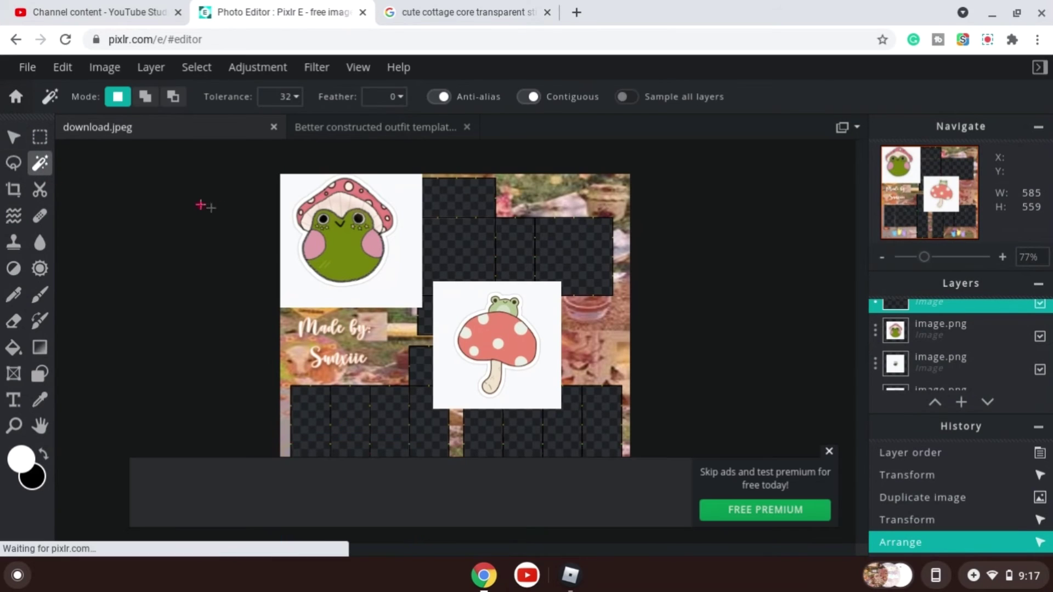
left_click(546, 313)
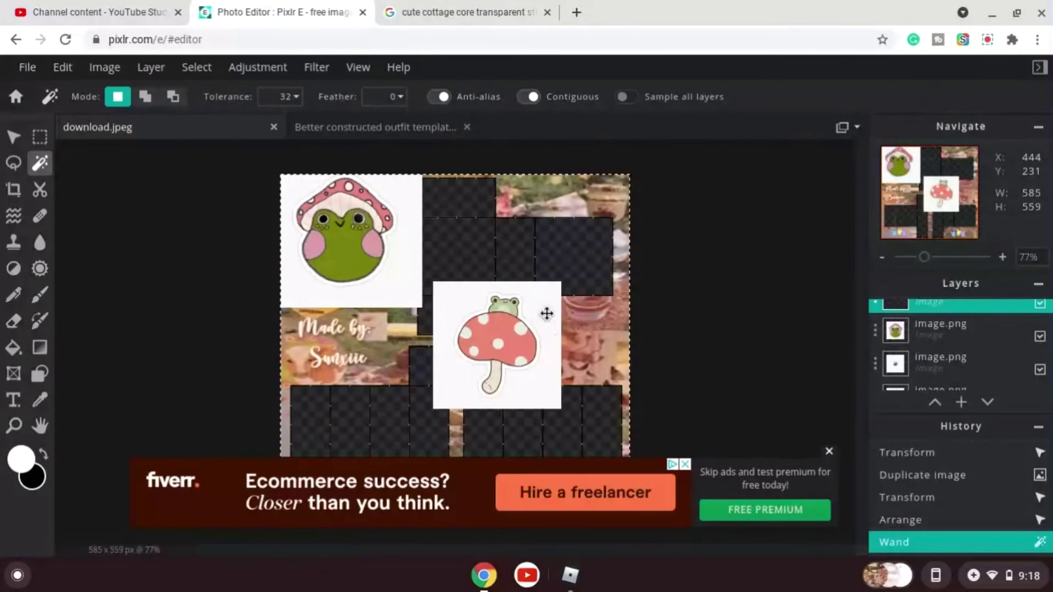
left_click(973, 344)
scroll(955, 369, "down", 1)
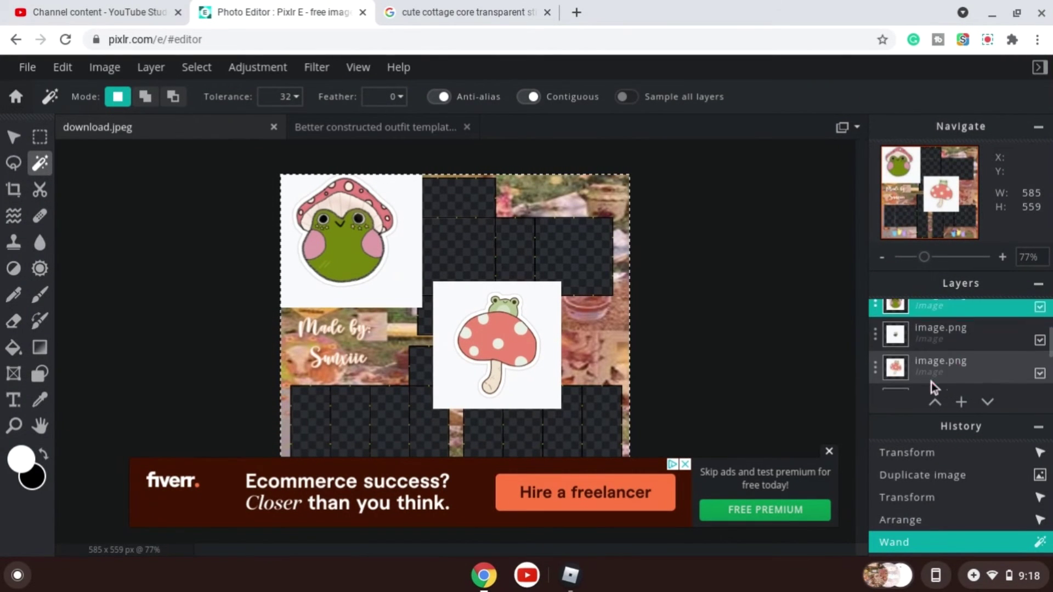
left_click(931, 380)
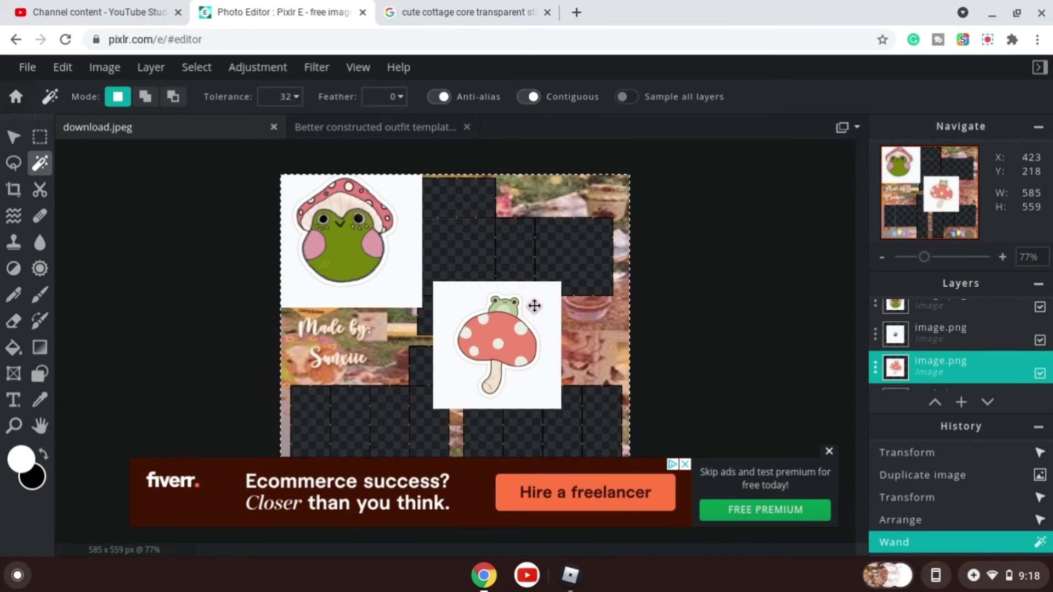
left_click(706, 304)
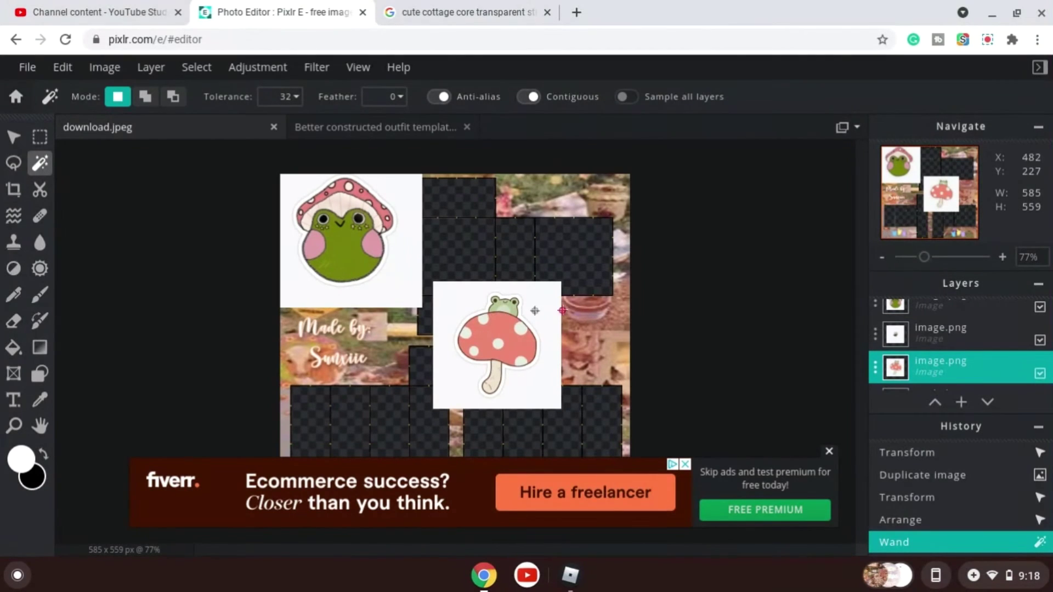
left_click(541, 294)
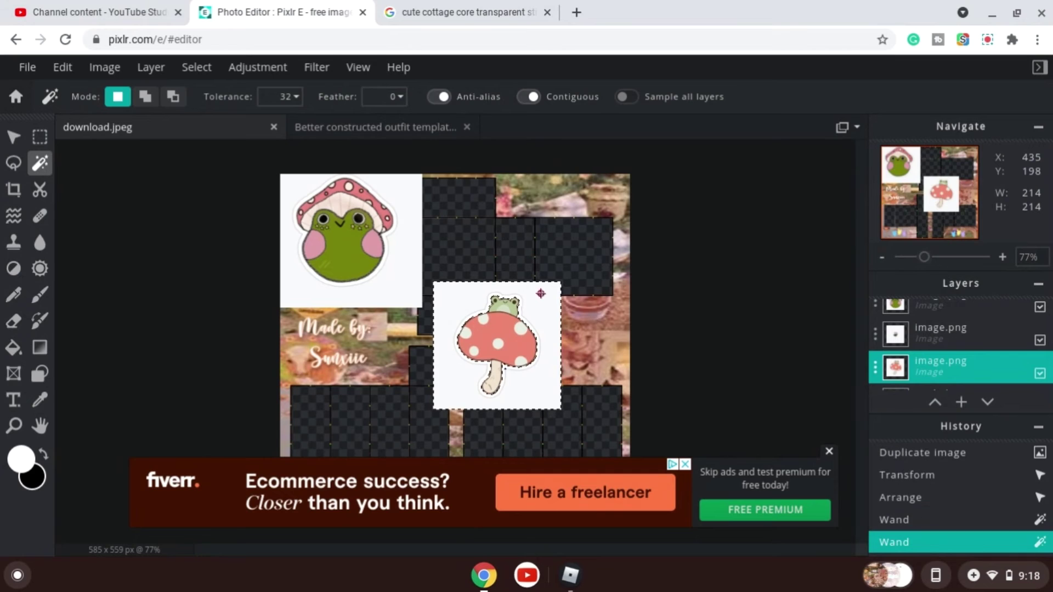
key("Delete")
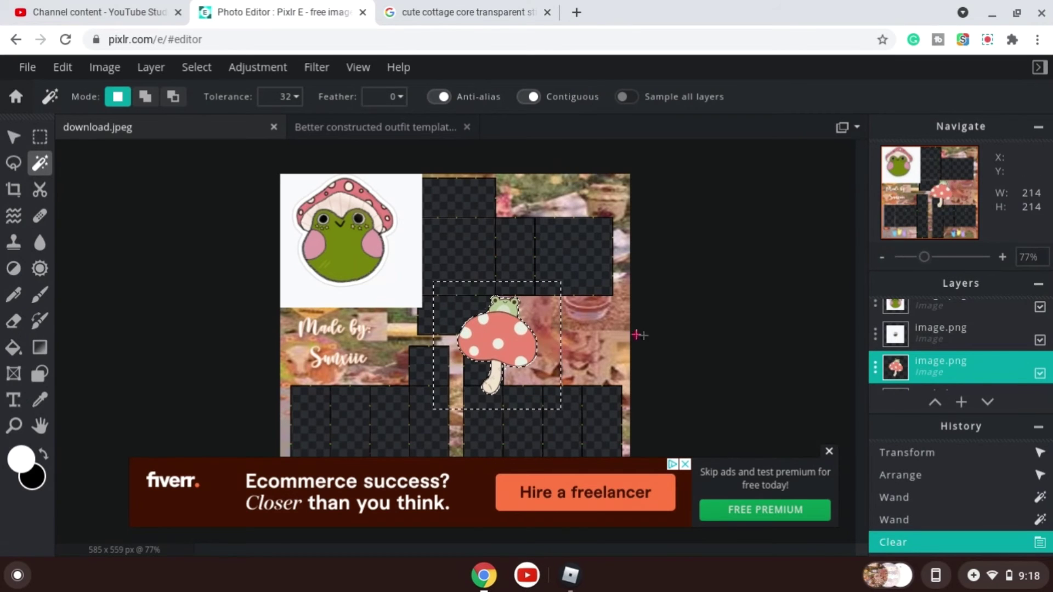
left_click(743, 309)
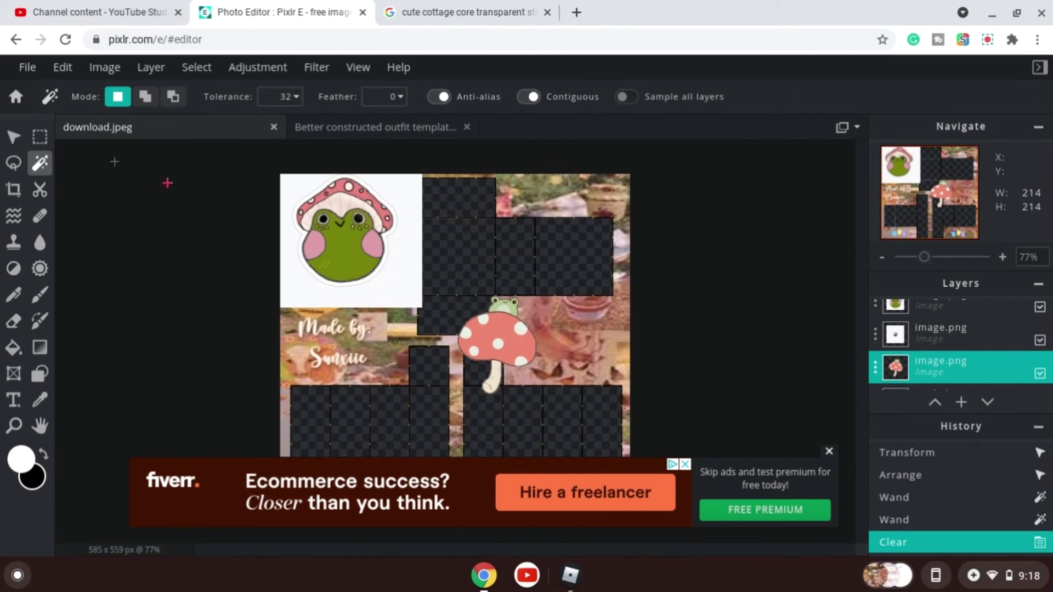
Shrink the frog-on-mushroom sticker to about 53 × 66 px, tilt it, and place it right of centre.
left_click(24, 139)
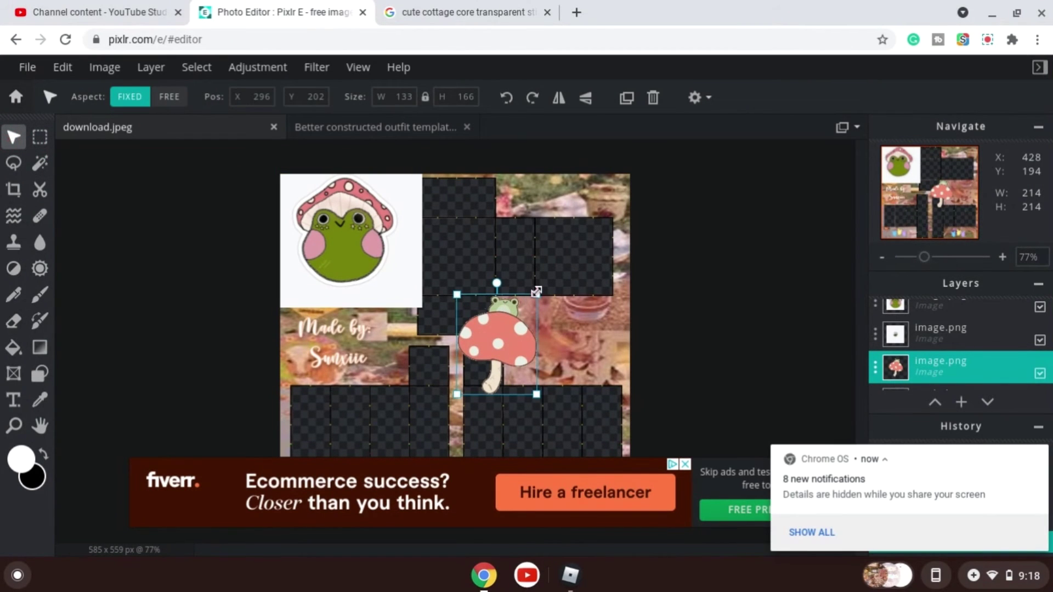
left_click_drag(536, 293, 510, 325)
left_click_drag(505, 361, 558, 343)
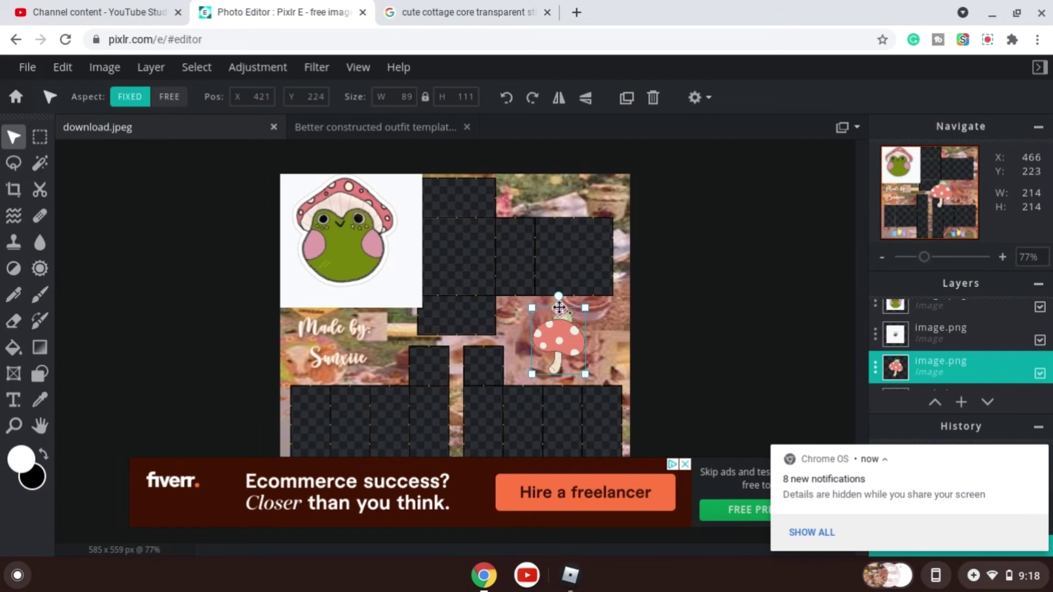
left_click_drag(559, 298, 550, 342)
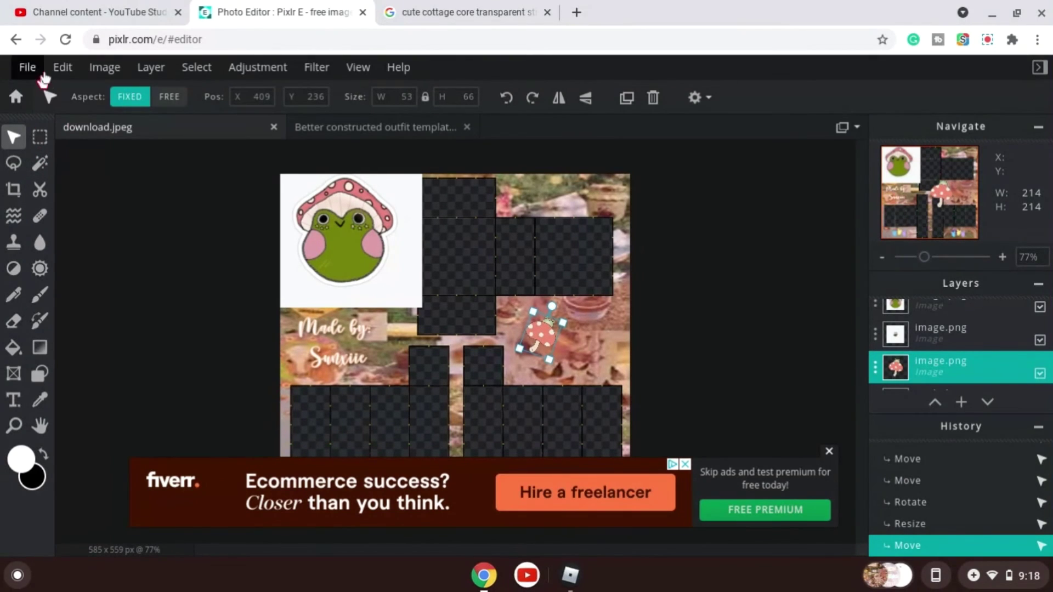
Add a white stroke outline around the frog-on-mushroom sticker.
left_click(62, 67)
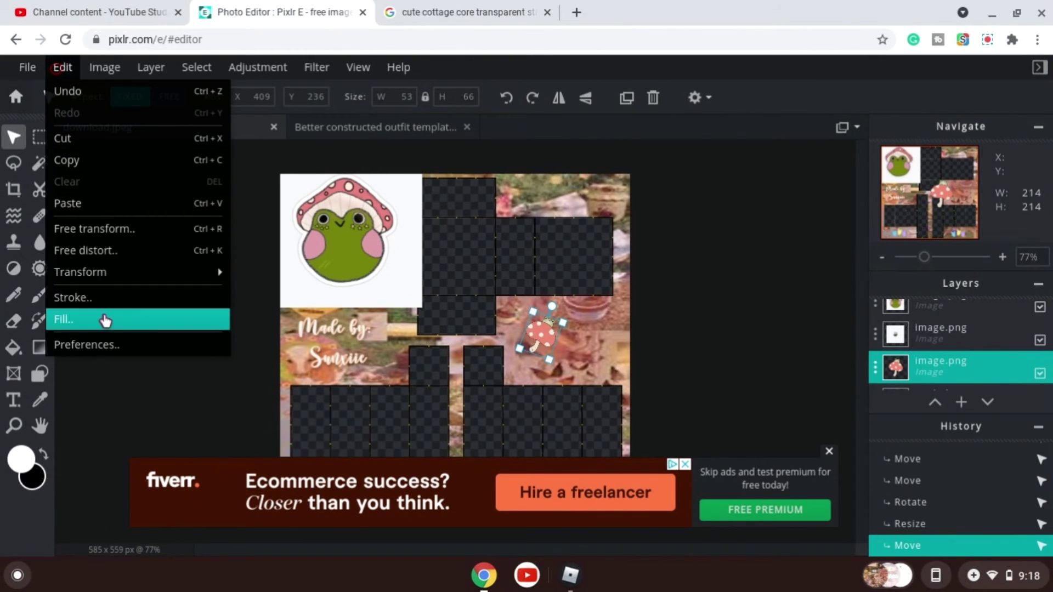
left_click(103, 298)
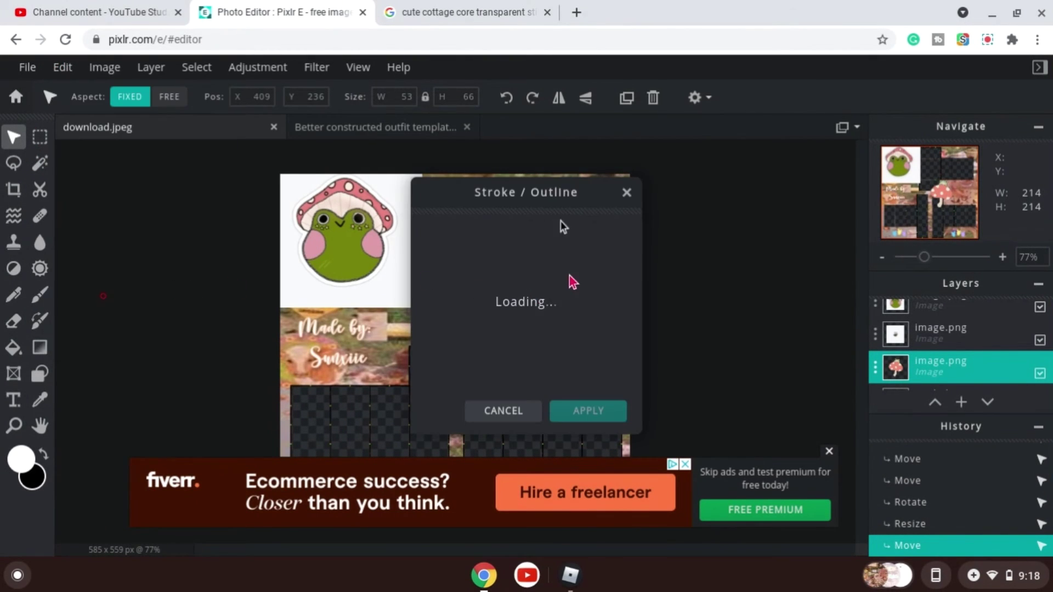
left_click_drag(544, 186, 265, 193)
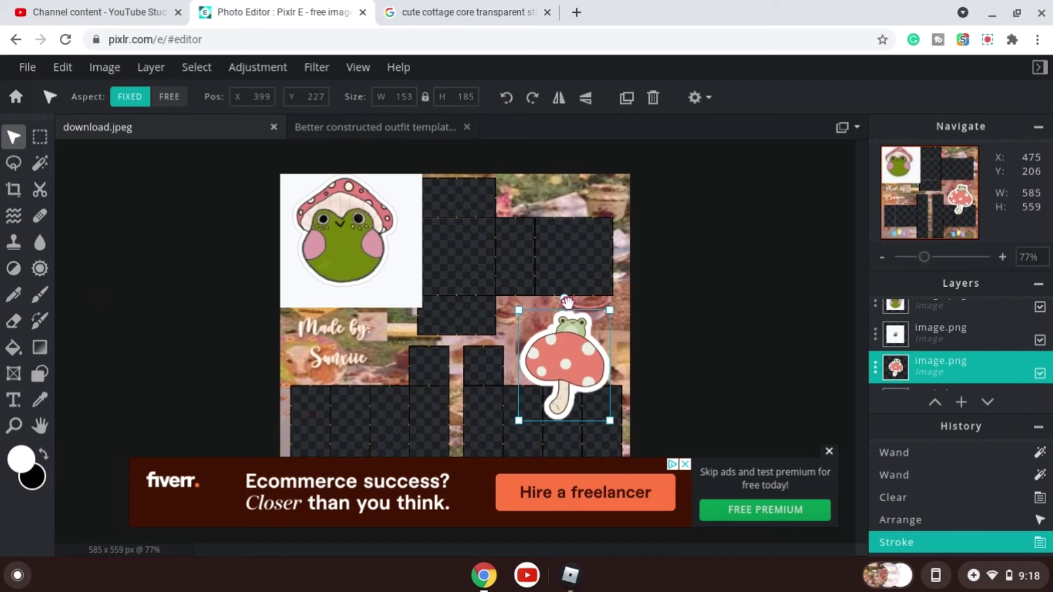
Shrink the frog-on-mushroom sticker to about 78 × 94 px and place a horizontally flipped duplicate just to its right.
left_click_drag(566, 302, 541, 337)
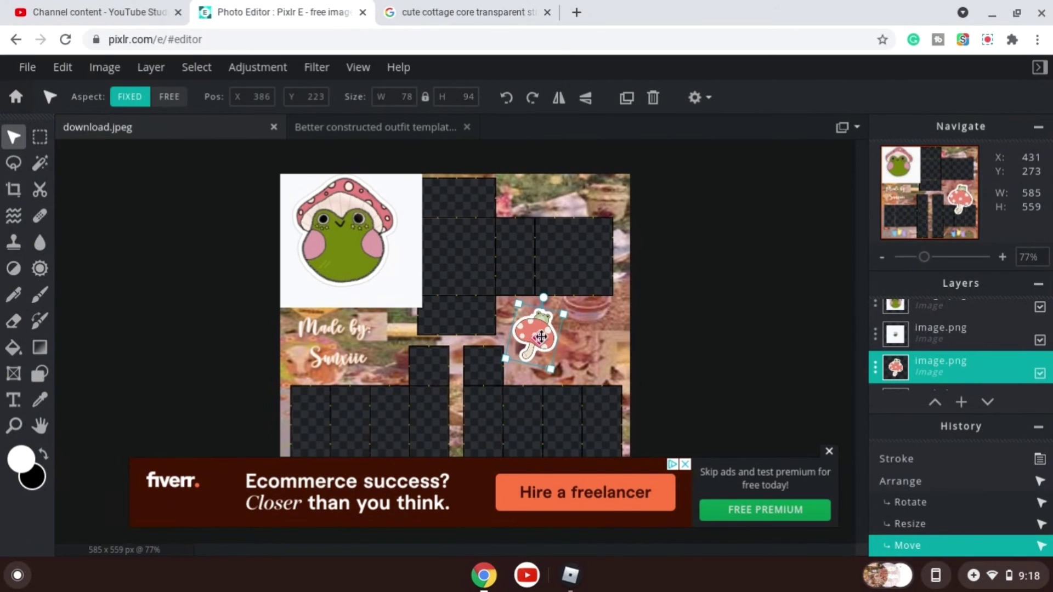
left_click(625, 100)
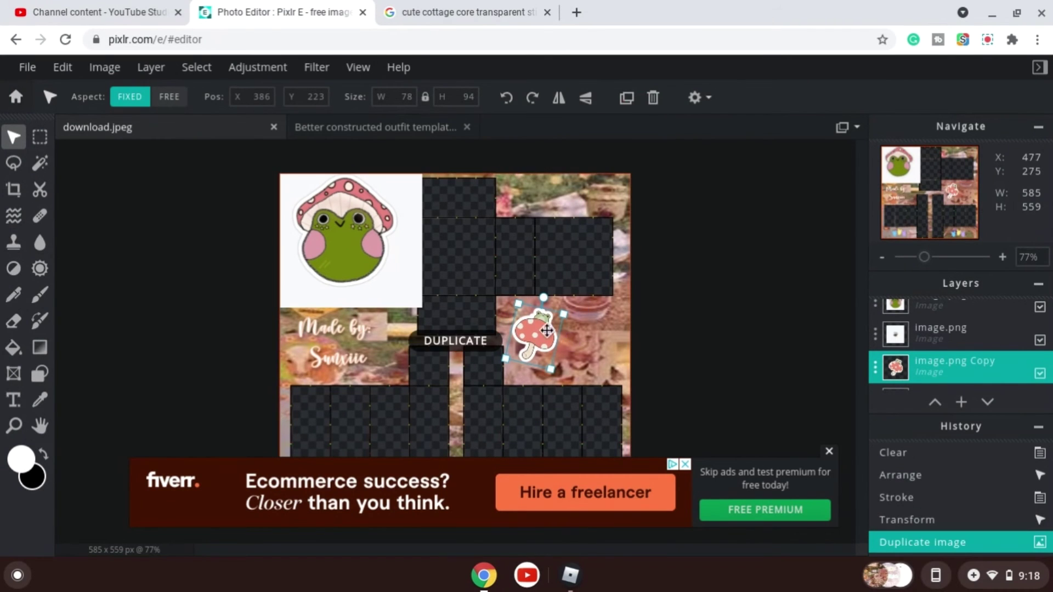
left_click_drag(531, 332, 597, 338)
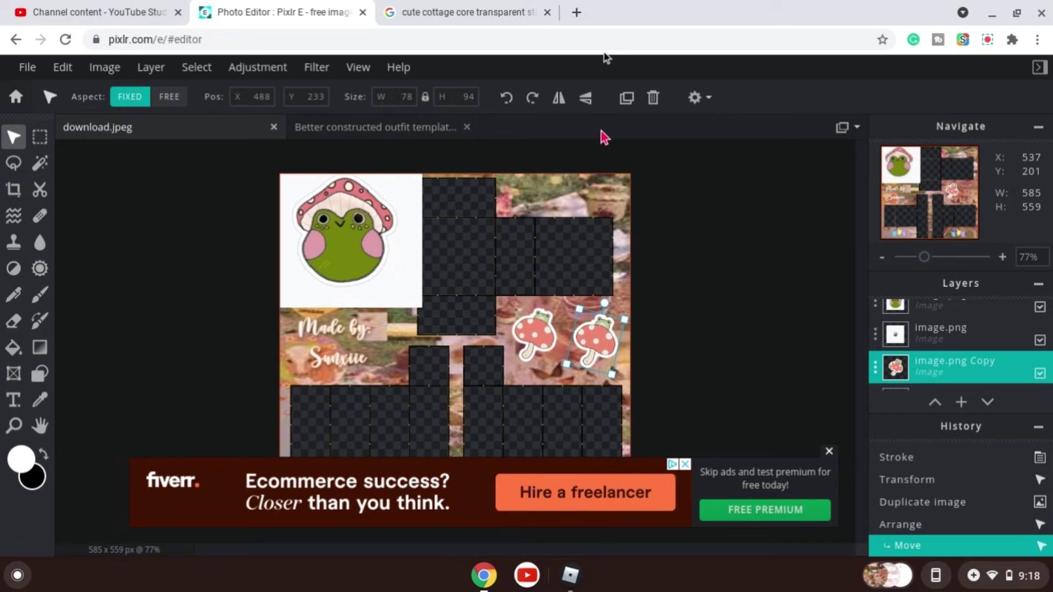
left_click(558, 99)
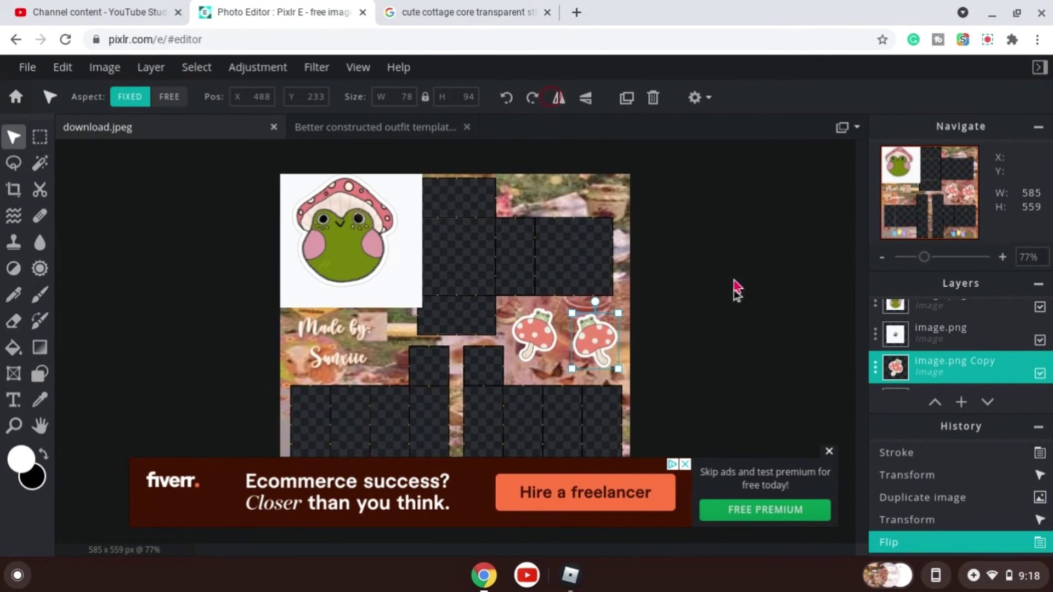
left_click(731, 305)
Move the pink frog sticker into the top-right corner and shift the bee image towards the centre-left.
left_click_drag(340, 236, 629, 250)
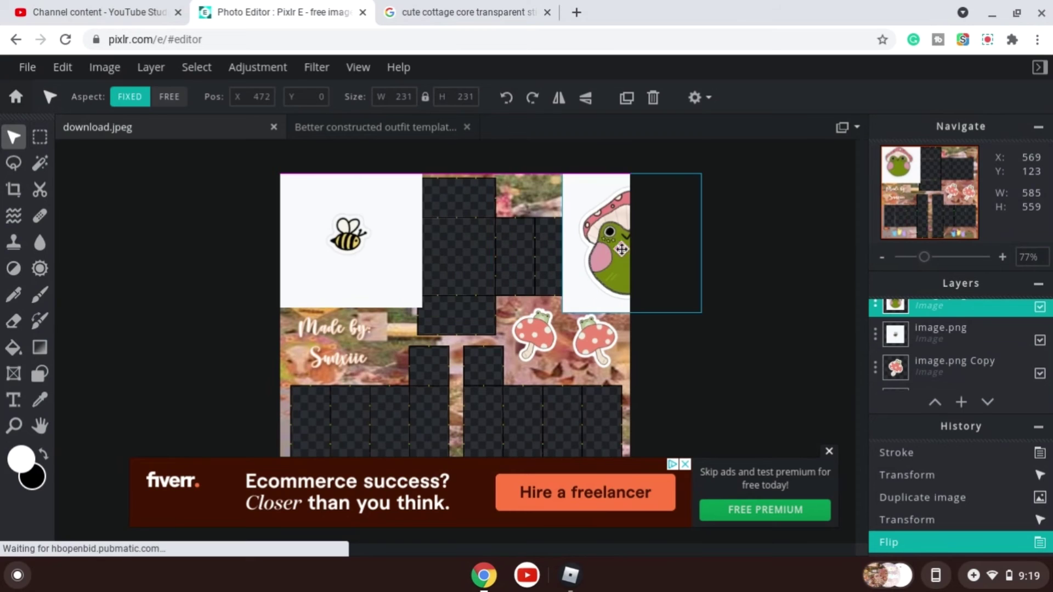
left_click_drag(320, 264, 375, 272)
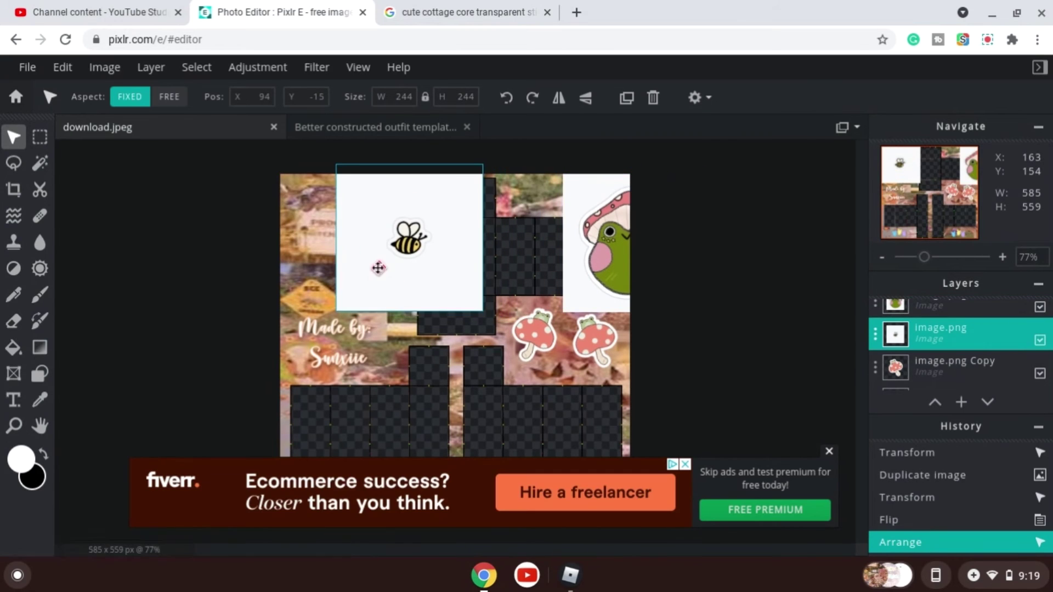
left_click_drag(602, 250, 556, 252)
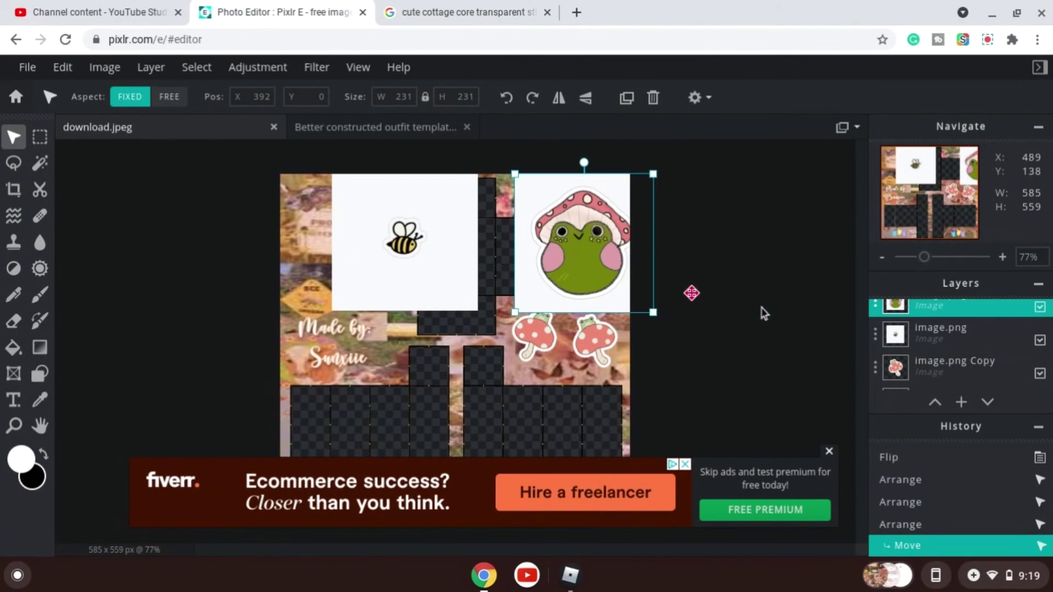
Remove the white background from the pink frog sticker with the Magic Wand.
left_click(34, 169)
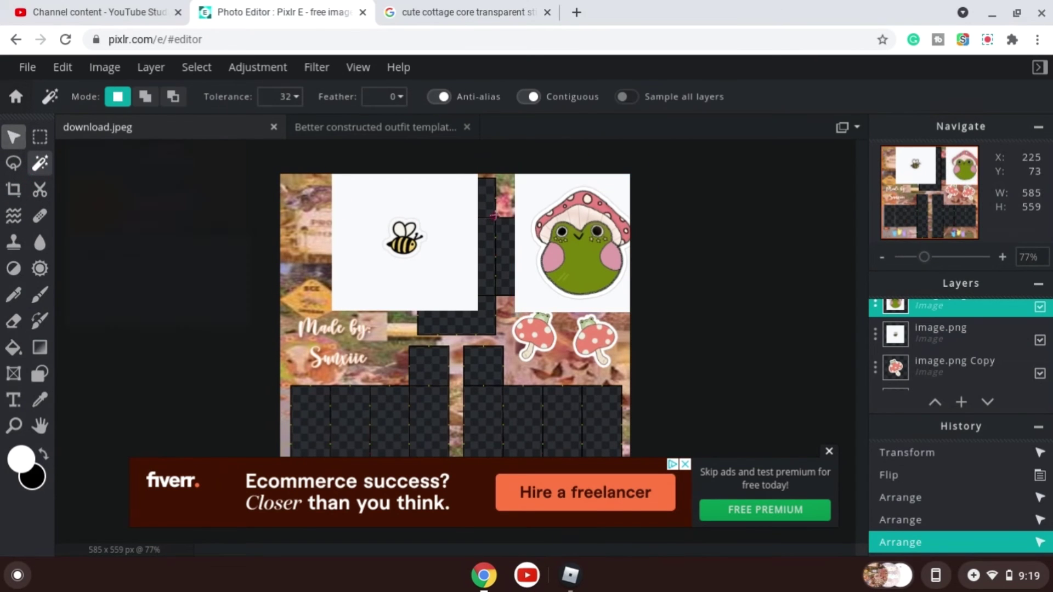
left_click(541, 193)
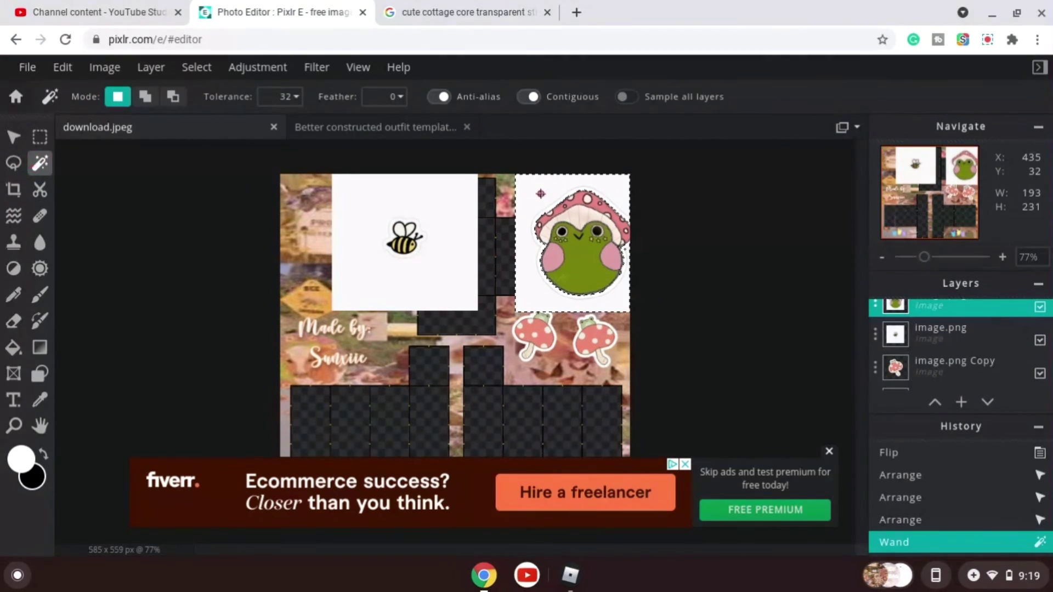
key("Delete")
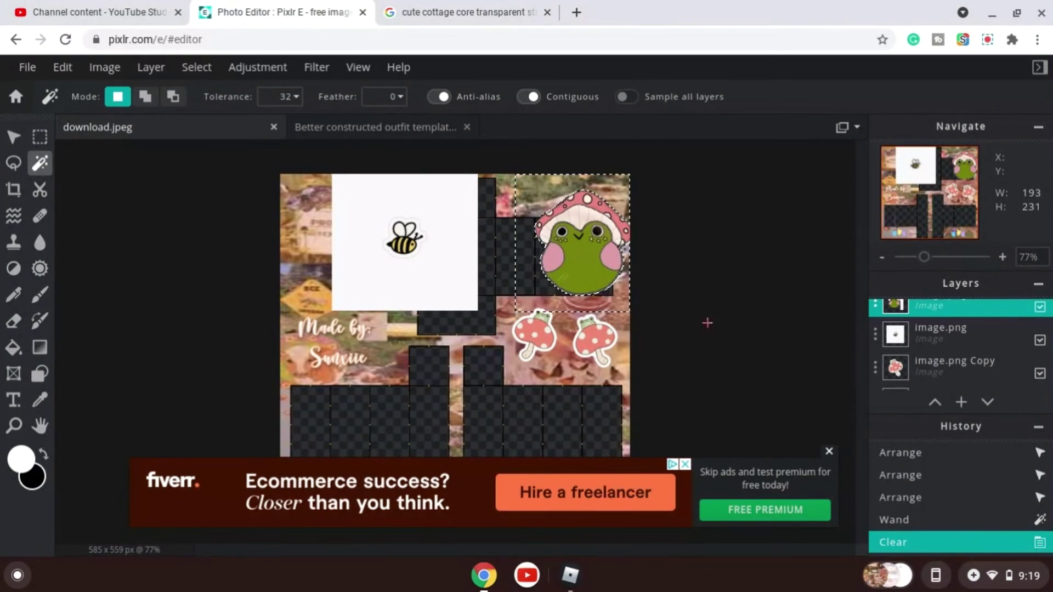
left_click(830, 451)
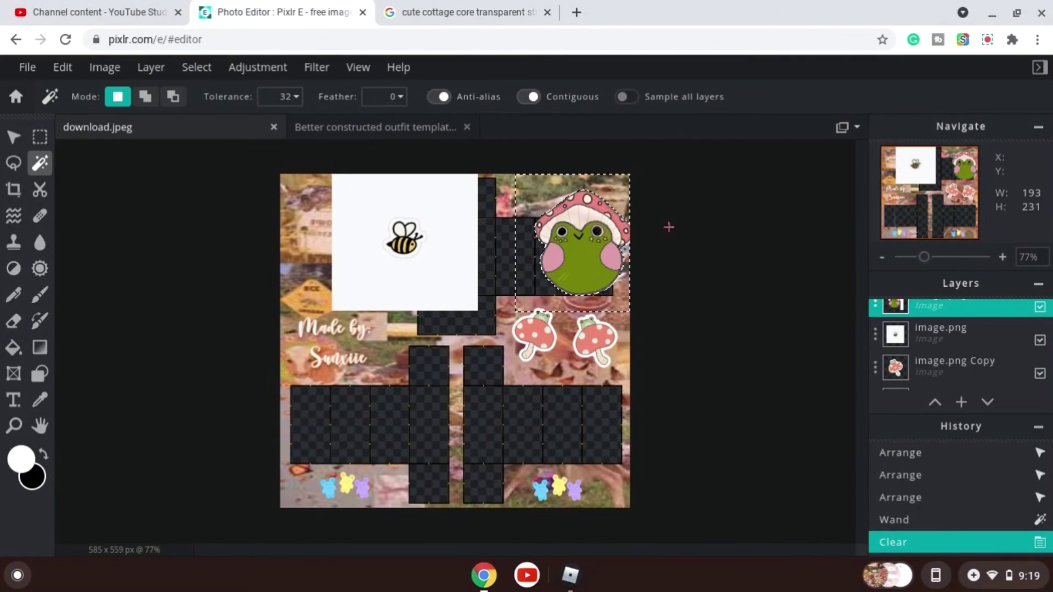
Shrink the pink frog sticker to about 129 × 151 px.
left_click(623, 299)
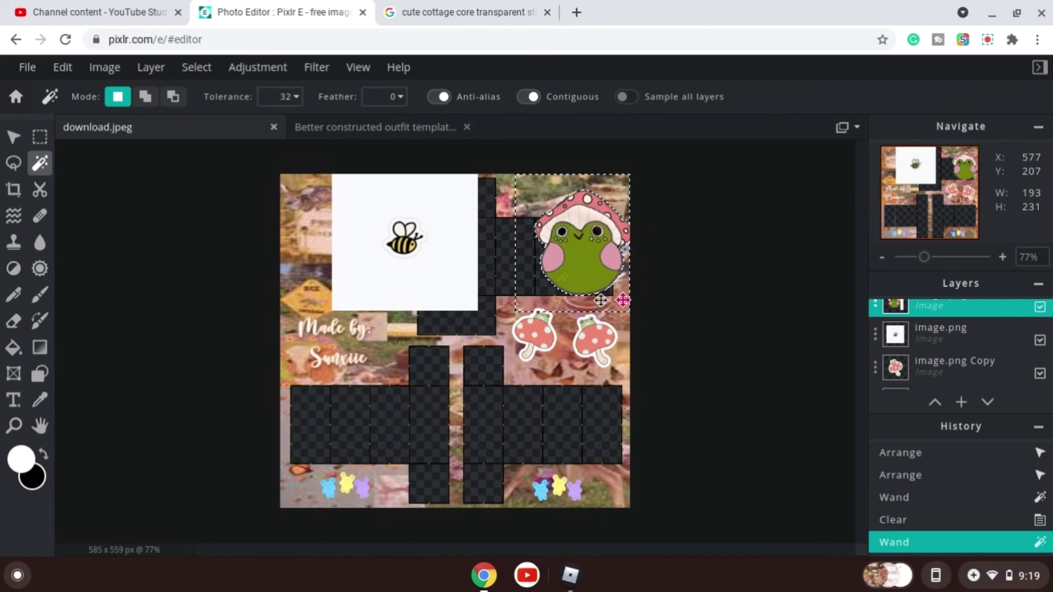
left_click(579, 251)
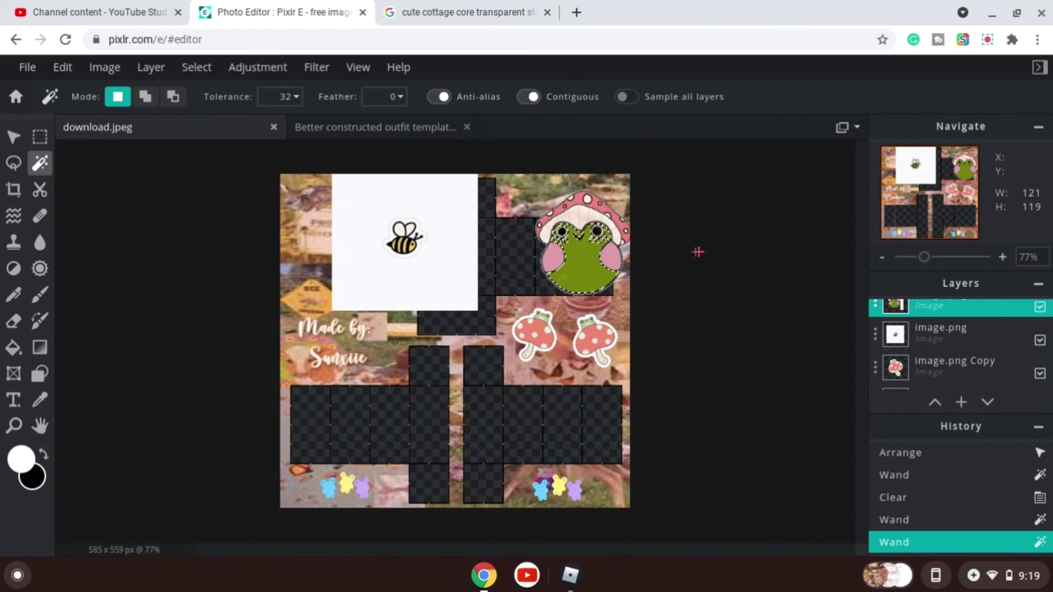
left_click(521, 201)
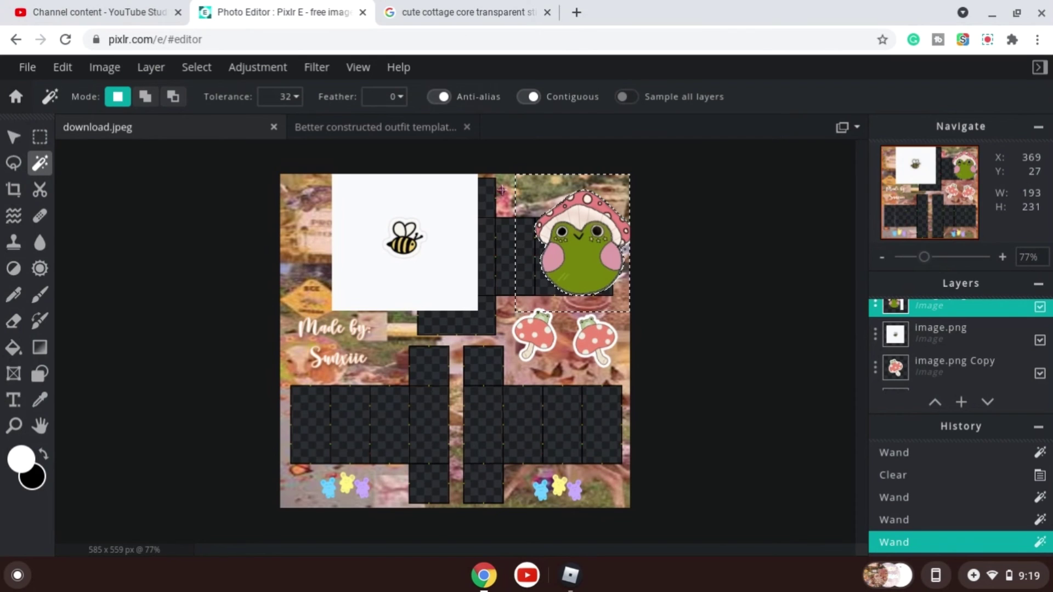
left_click(502, 190)
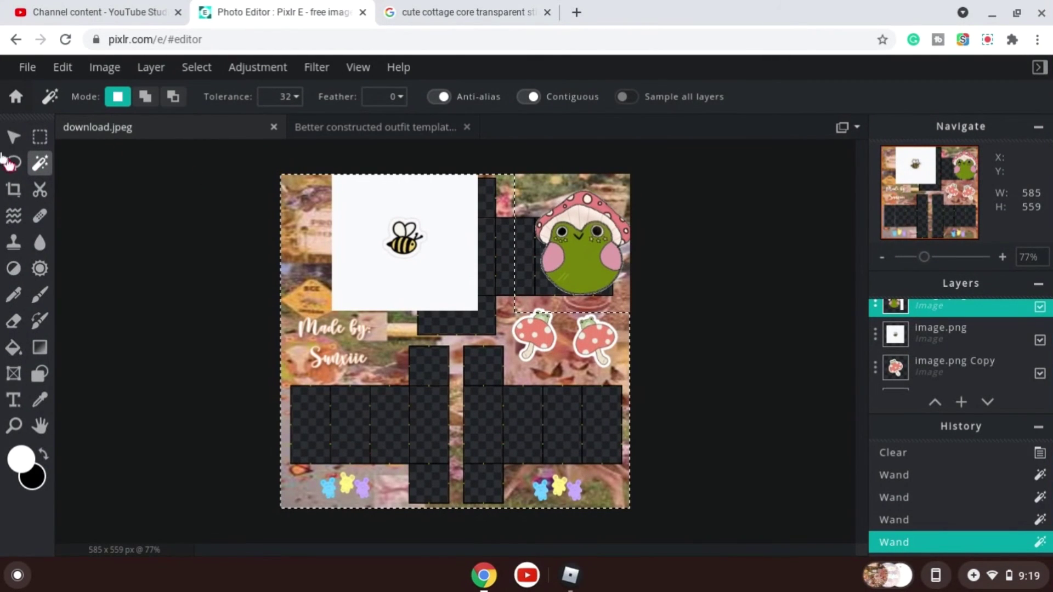
left_click(11, 135)
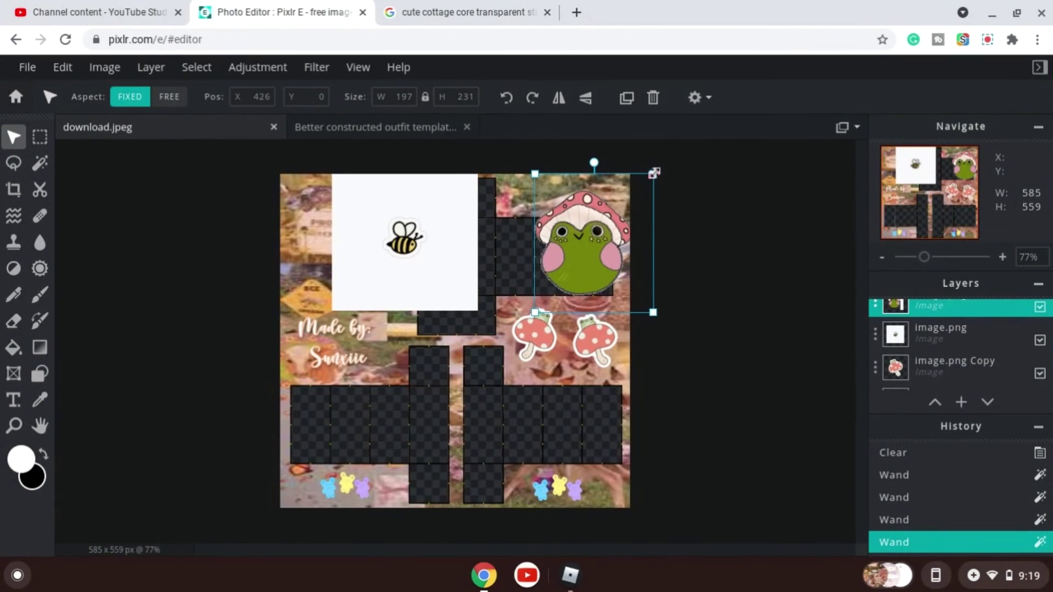
left_click_drag(655, 173, 615, 227)
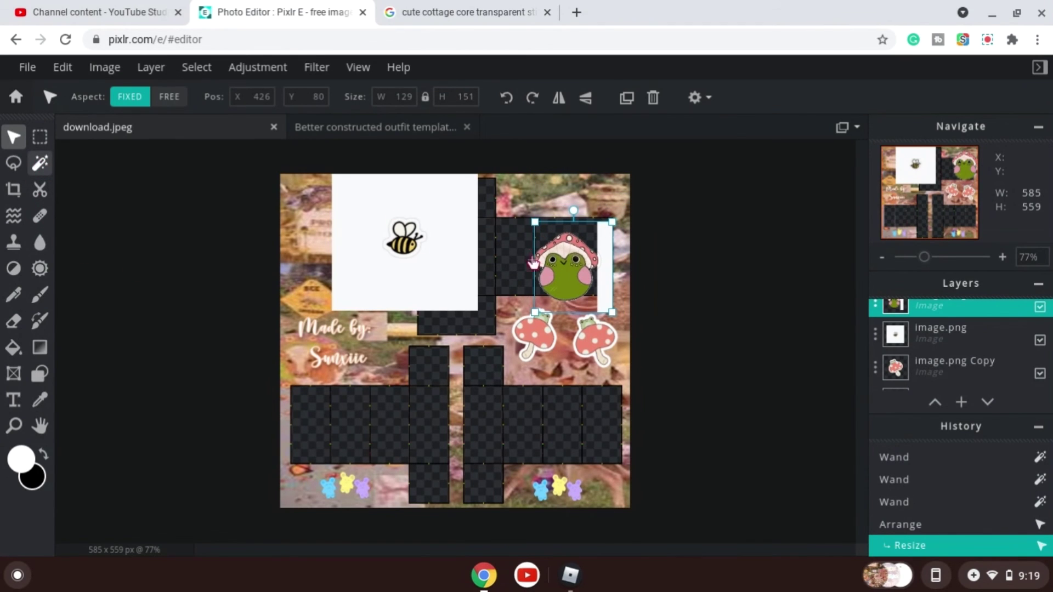
Delete the leftover white strip beside the pink frog sticker with the Magic Wand and deselect.
left_click(40, 162)
left_click(601, 282)
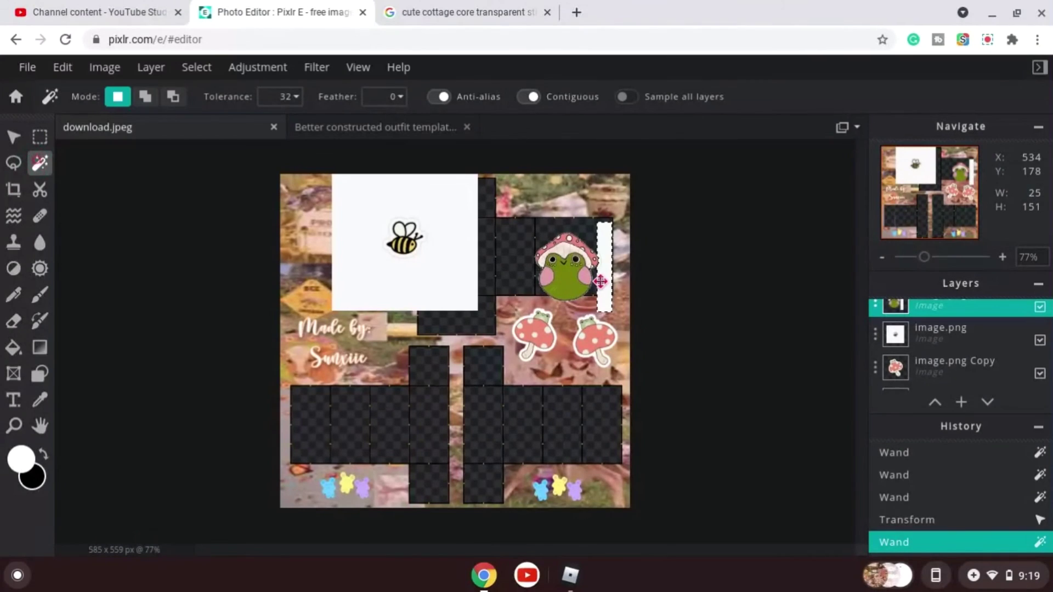
key("Delete")
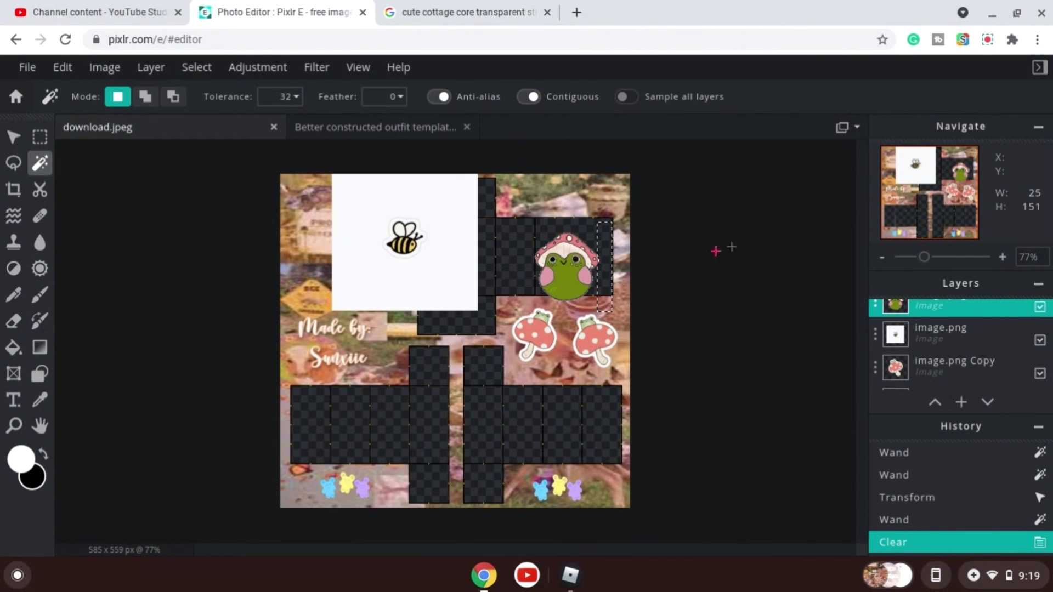
left_click(514, 270)
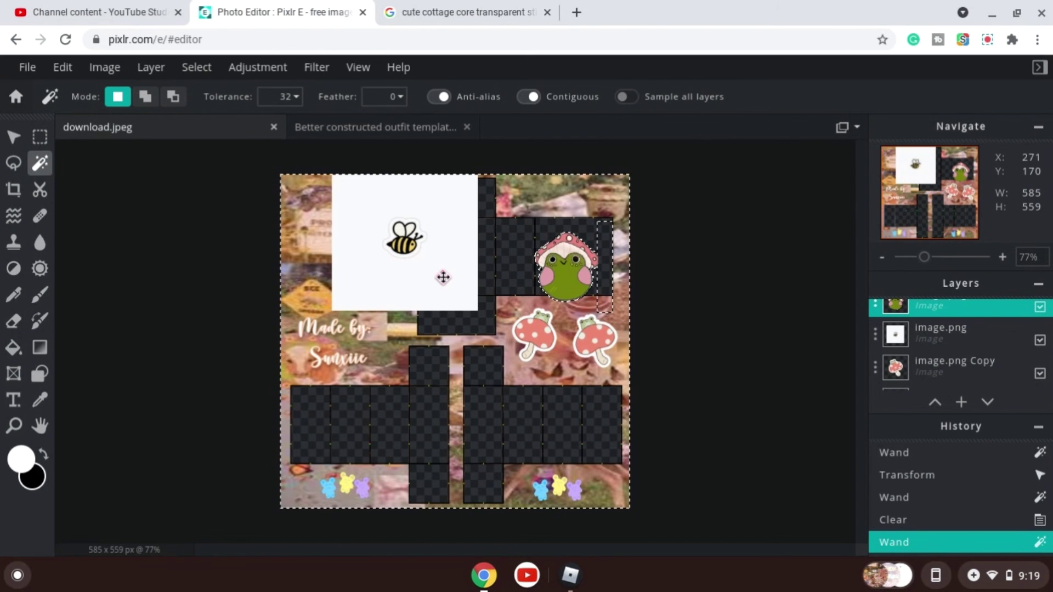
left_click(726, 288)
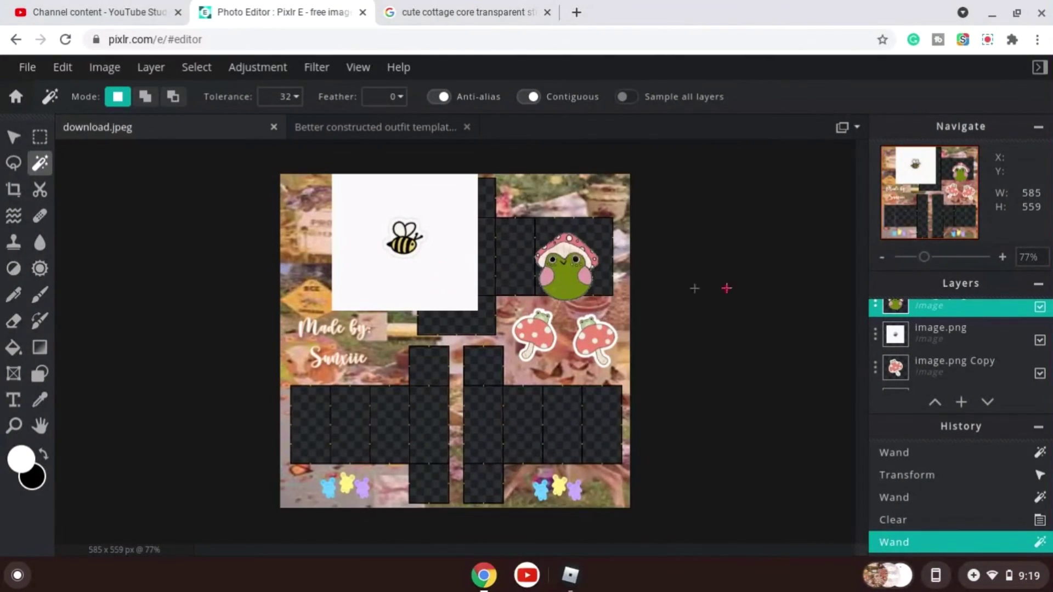
Shrink the pink frog sticker to about 88 × 96 px and tilt it.
left_click(13, 137)
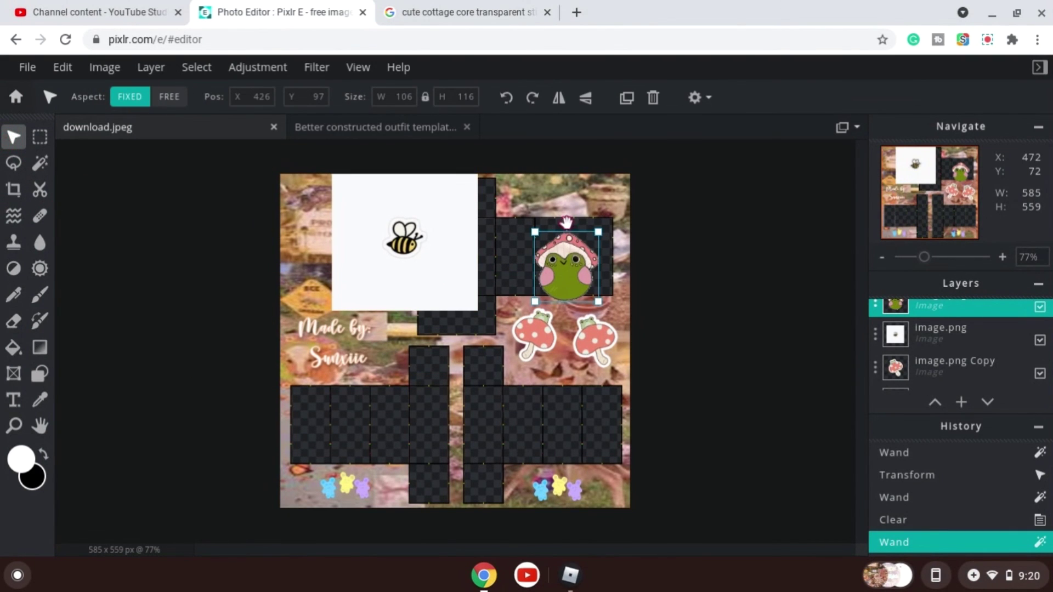
left_click_drag(566, 222, 542, 294)
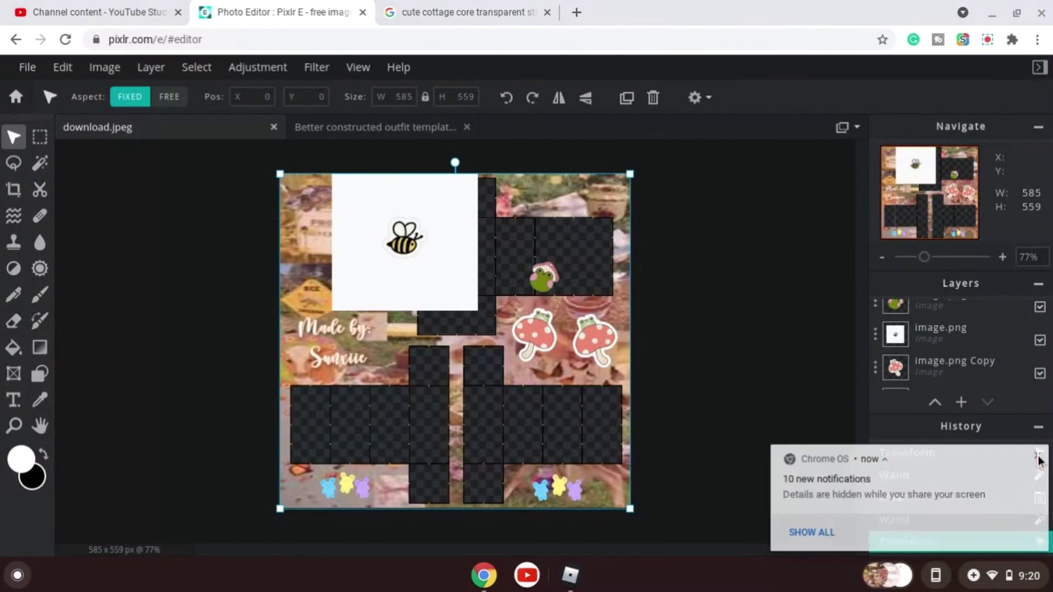
left_click(951, 521)
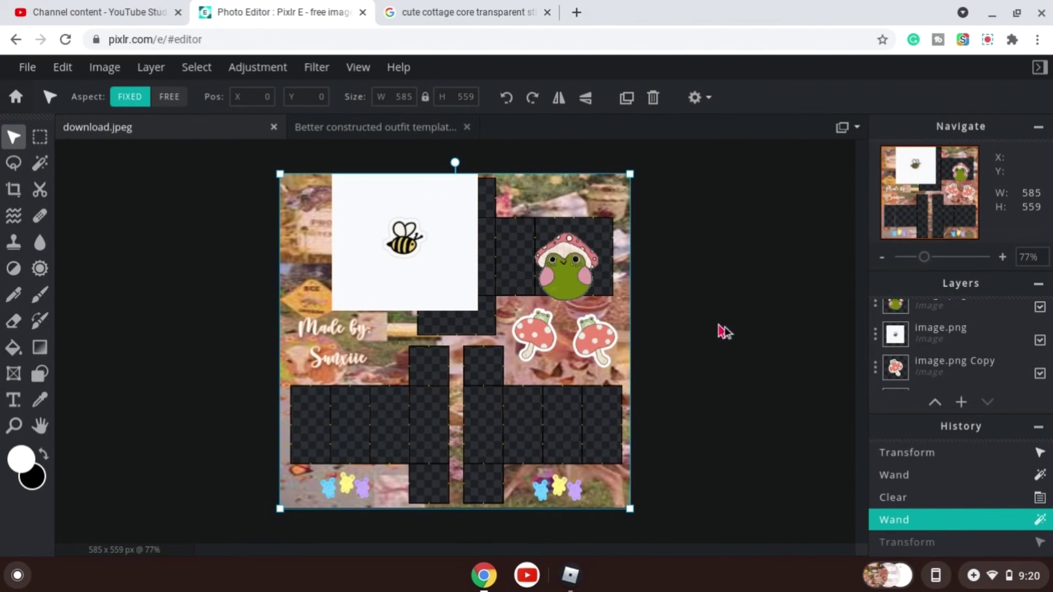
scroll(928, 334, "up", 1)
left_click(923, 313)
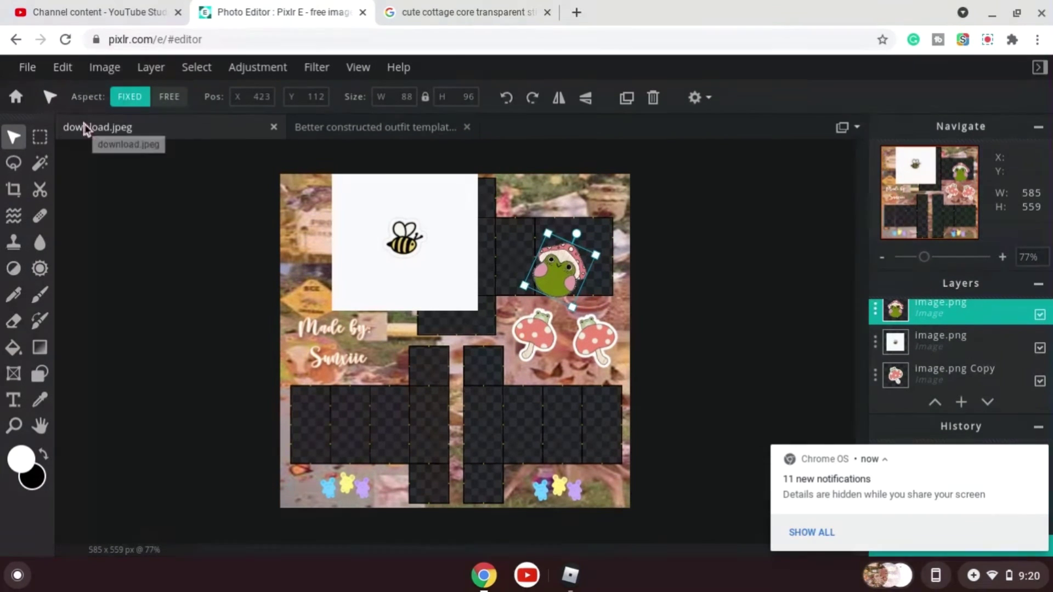
Add a white stroke outline around the pink frog sticker.
left_click(62, 67)
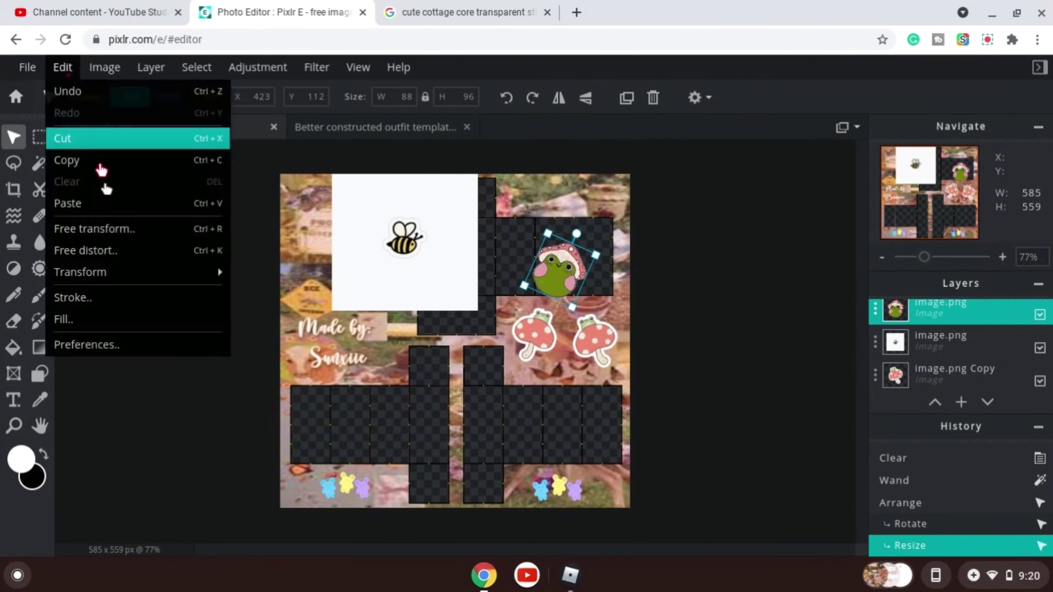
left_click(82, 296)
left_click(301, 410)
Shrink the pink frog sticker to about 49 × 53 px at the top edge and add a flipped duplicate beside it.
left_click_drag(603, 236, 571, 270)
left_click_drag(549, 293, 551, 211)
left_click_drag(551, 211, 551, 206)
left_click_drag(551, 171, 559, 173)
mouse_move(575, 190)
left_mouse_down()
mouse_move(544, 202)
mouse_move(596, 195)
left_mouse_up()
left_click(627, 99)
left_click(559, 98)
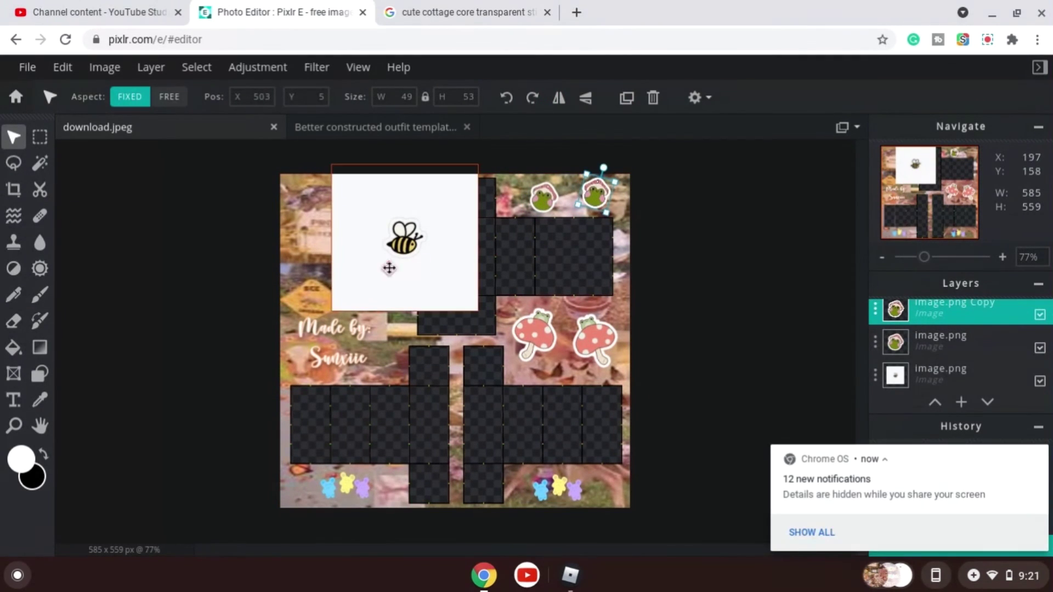
Remove the white background from the bee image with the Magic Wand and shrink it.
left_click(932, 376)
left_click(40, 137)
left_click(39, 163)
left_click(369, 196)
key("Delete")
left_click(12, 138)
left_click_drag(478, 165, 443, 184)
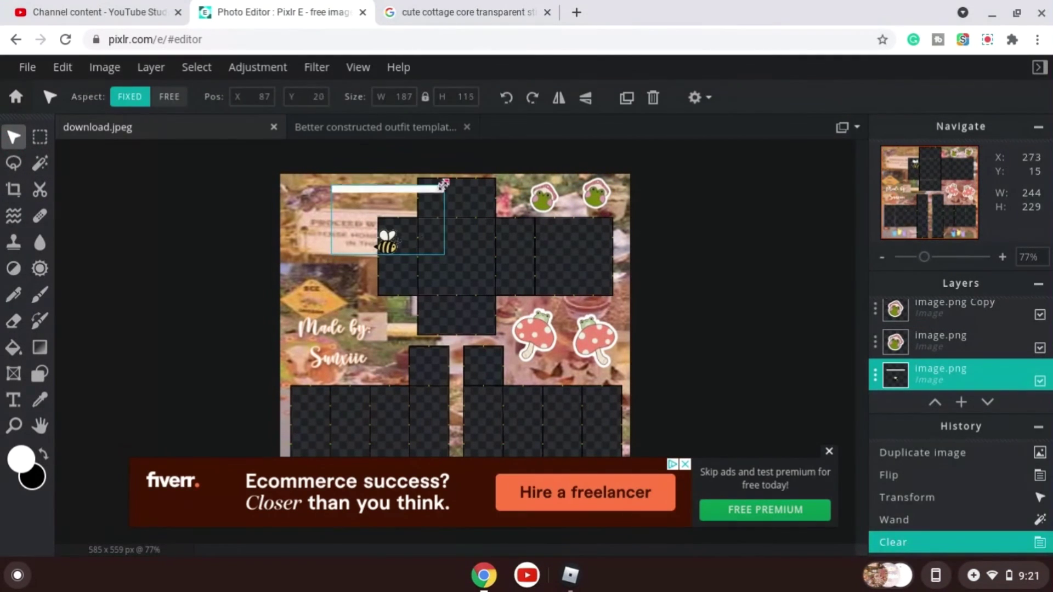
Delete the leftover white strip above the bee and move the bee to the left edge above 'Made by'.
left_click(40, 163)
left_click(411, 192)
key("Delete")
left_click(15, 140)
left_click_drag(387, 244, 321, 272)
left_click(63, 68)
left_click(71, 299)
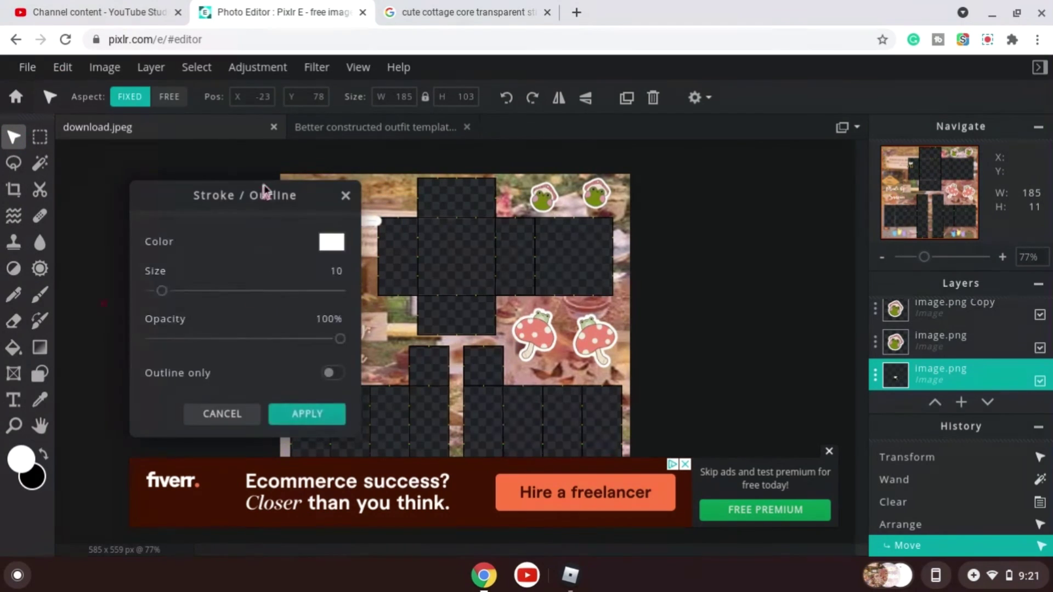
left_click_drag(263, 192, 634, 211)
left_click(608, 434)
Delete another leftover white line near the bee with the Magic Wand.
scroll(329, 274, "up", 4)
scroll(329, 275, "down", 1)
left_click(39, 163)
left_click(222, 226)
left_click(221, 223)
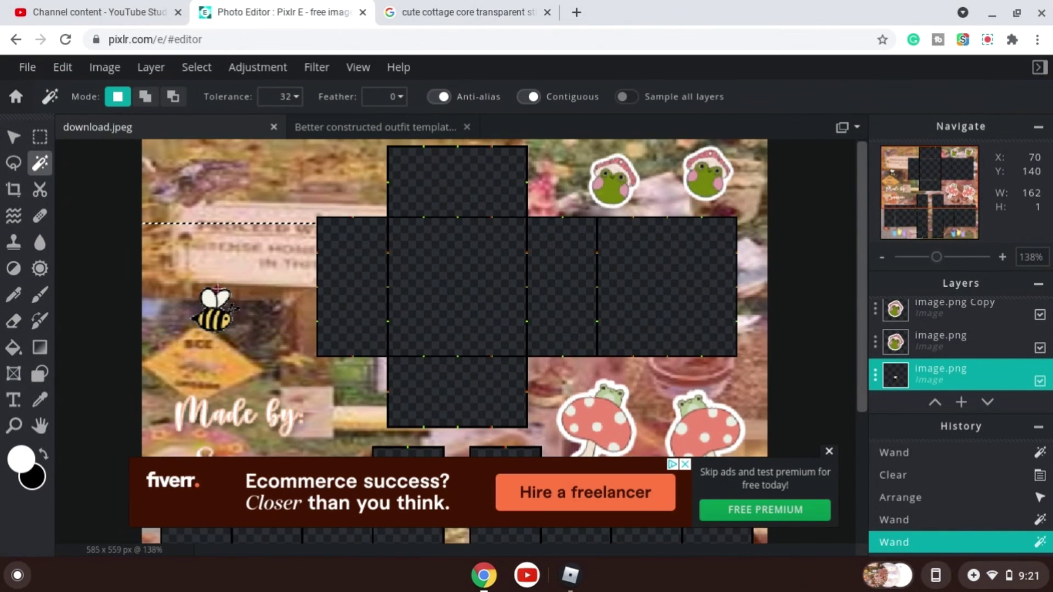
key("Delete")
left_click(15, 140)
left_click(63, 67)
left_click(71, 298)
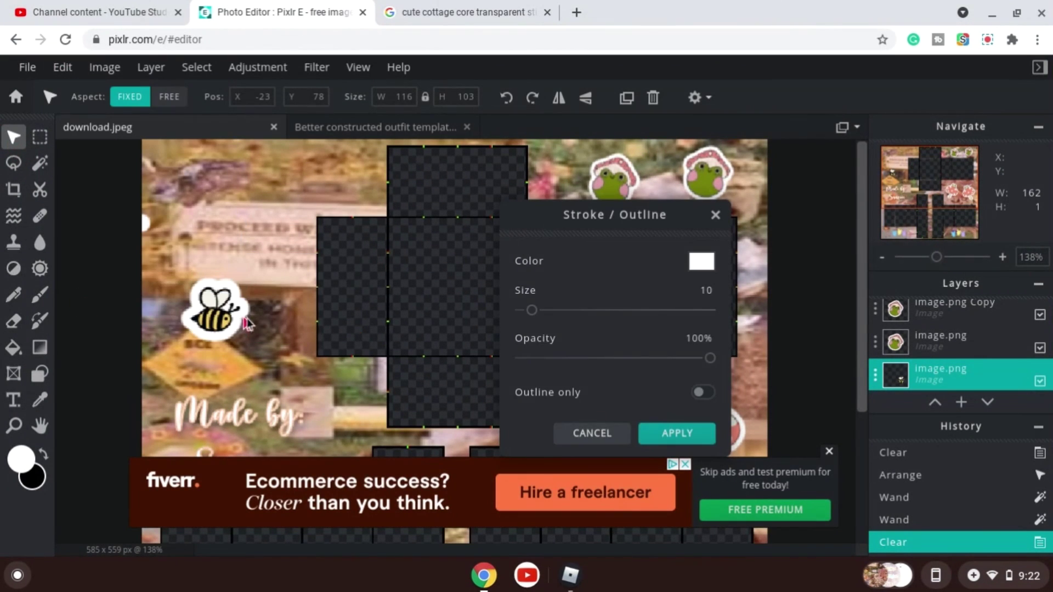
left_click(576, 433)
Delete the remaining white fragment left of the bee with the Magic Wand.
left_click_drag(165, 263, 199, 264)
left_click(40, 164)
scroll(144, 211, "up", 1)
left_click(136, 201)
key("Delete")
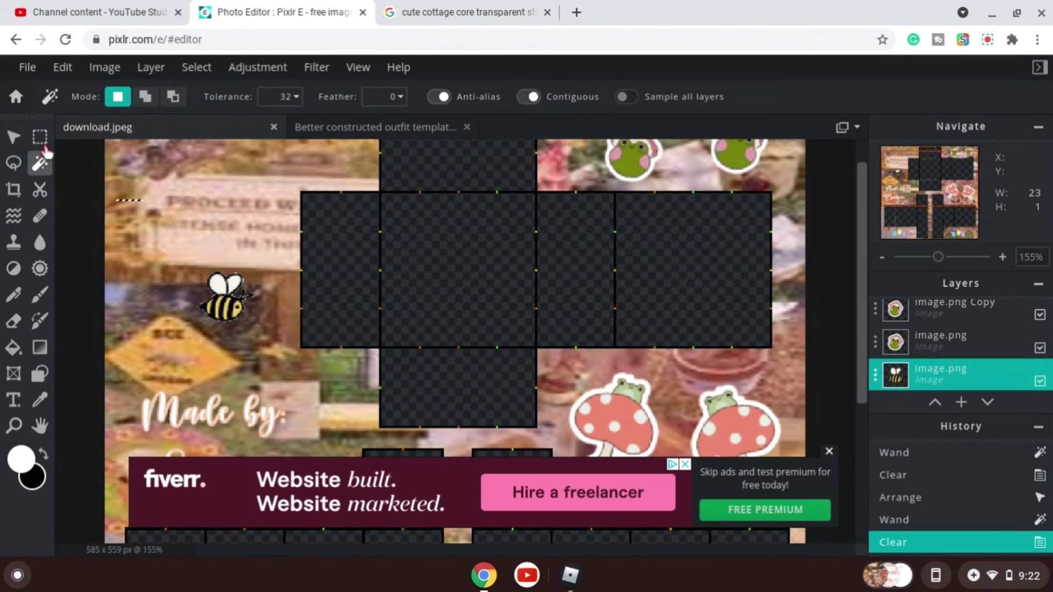
Add a white stroke outline around the bee sticker and deselect.
left_click(15, 139)
left_click(63, 68)
left_click(81, 298)
left_click(670, 435)
scroll(243, 367, "down", 3)
left_click(40, 164)
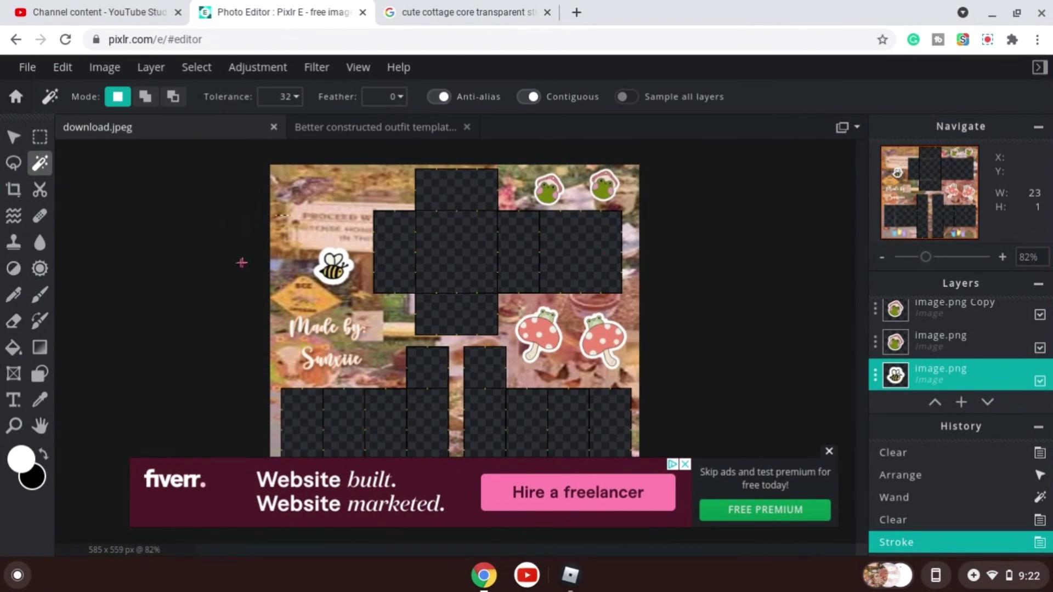
left_click(242, 264)
Move the bee sticker higher on the left side and add a horizontally flipped duplicate.
left_click(15, 138)
scroll(313, 232, "up", 3)
left_click_drag(261, 231, 246, 246)
left_click_drag(222, 281, 218, 209)
left_click(628, 97)
left_click(559, 98)
left_click_drag(220, 166, 223, 167)
Add a third flipped bee copy and arrange the three bees down the canvas's left side above 'Made by'.
scroll(231, 181, "down", 3)
left_click_drag(308, 219, 318, 183)
left_click(627, 98)
left_click(559, 97)
left_click_drag(308, 225, 291, 221)
left_click_drag(280, 277, 277, 285)
left_click_drag(299, 212, 307, 221)
left_click_drag(328, 157, 310, 142)
left_click(908, 520)
left_click(323, 175)
left_click_drag(321, 174, 324, 184)
left_click(290, 221)
left_click_drag(313, 244, 303, 237)
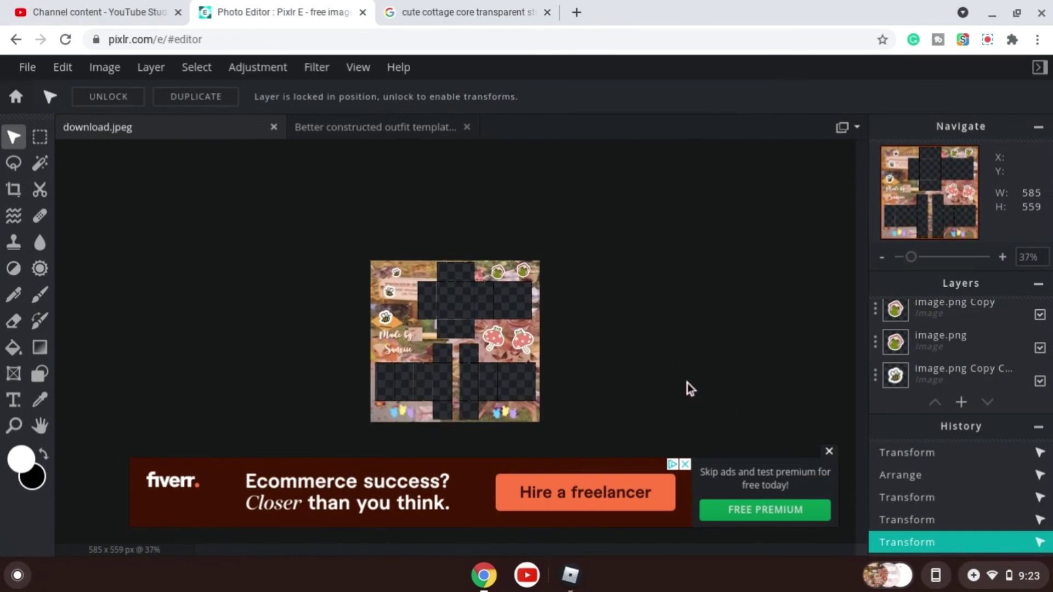
left_click(831, 454)
scroll(656, 358, "up", 3)
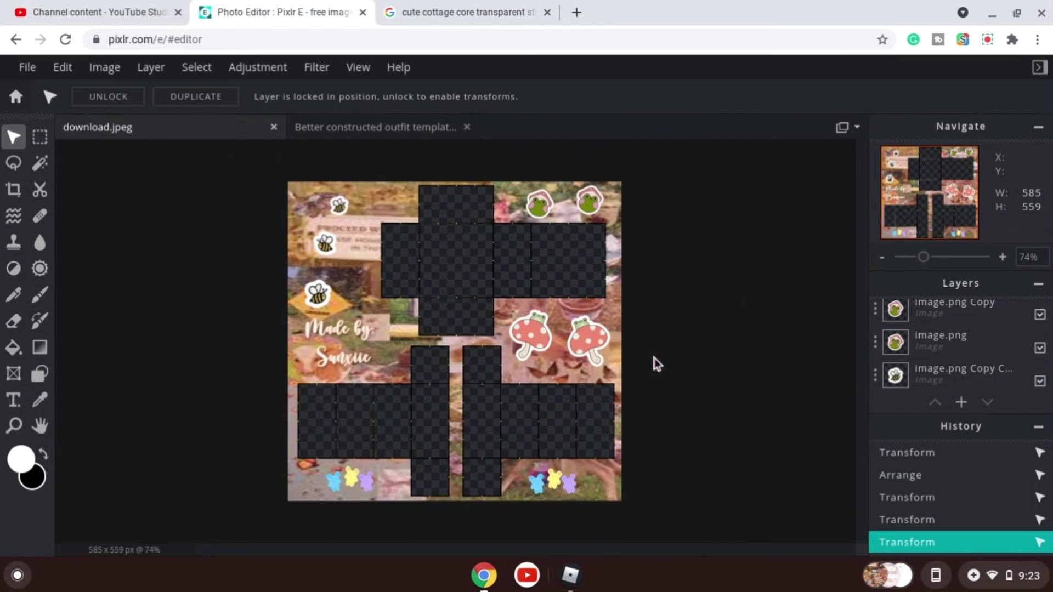
Save the template as a PNG file named download.
left_click(28, 67)
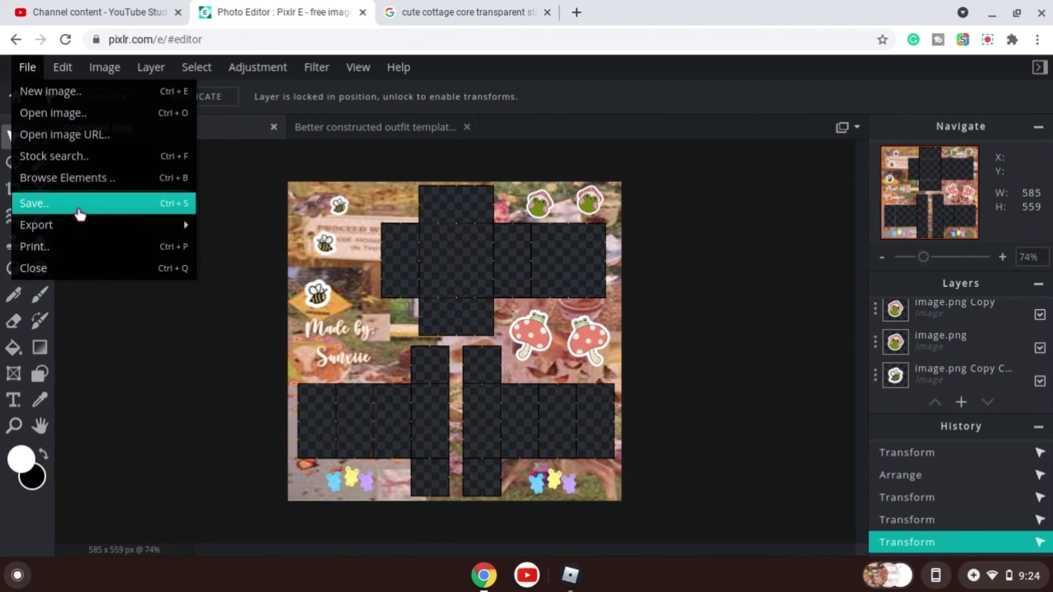
left_click(76, 204)
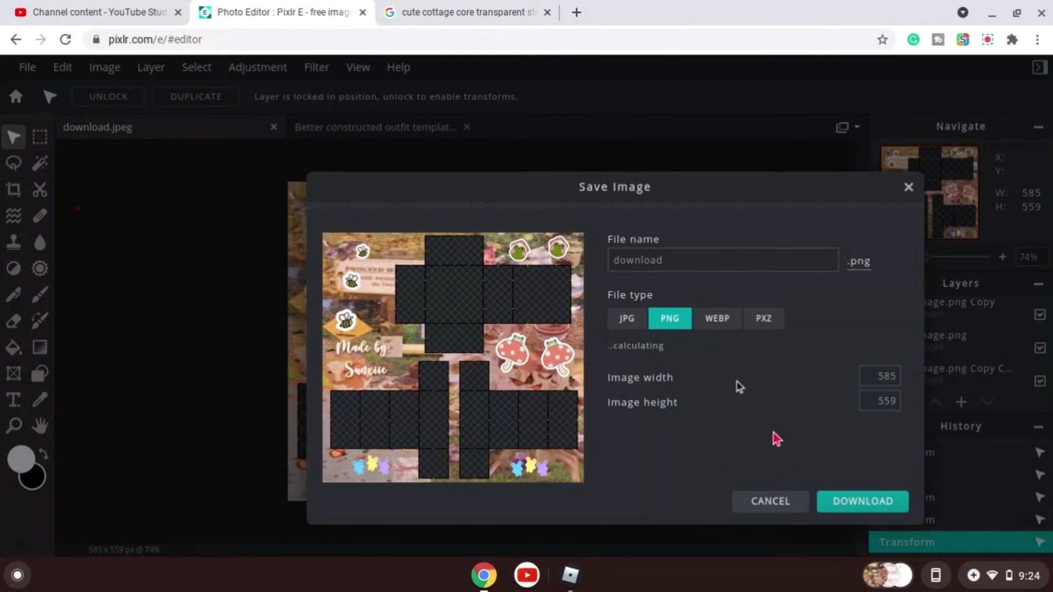
left_click(853, 497)
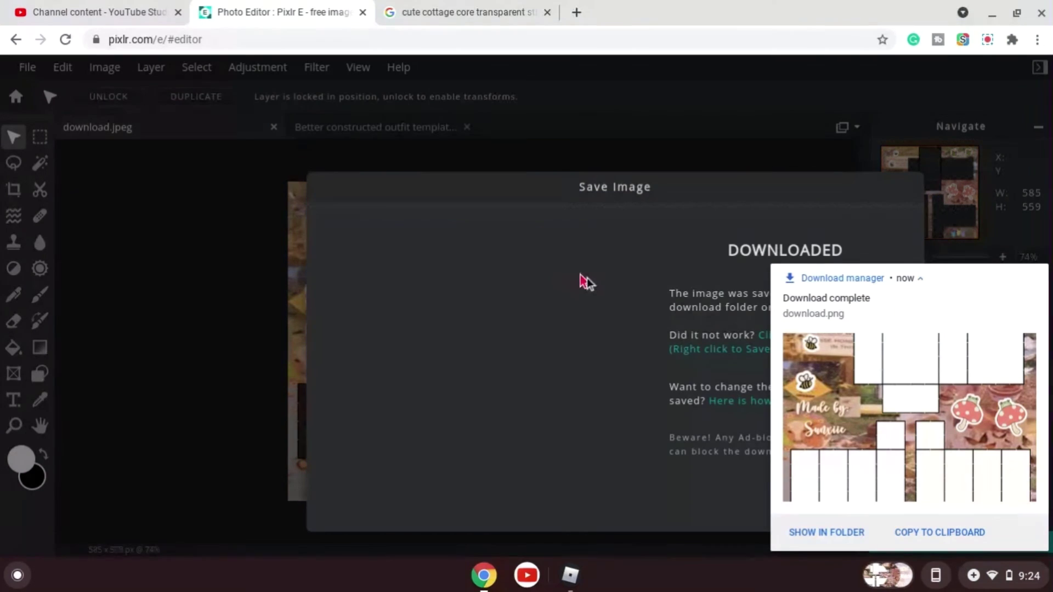
Open the downloaded PNG to inspect the finished template, then close the viewer and the save dialog.
left_click(814, 365)
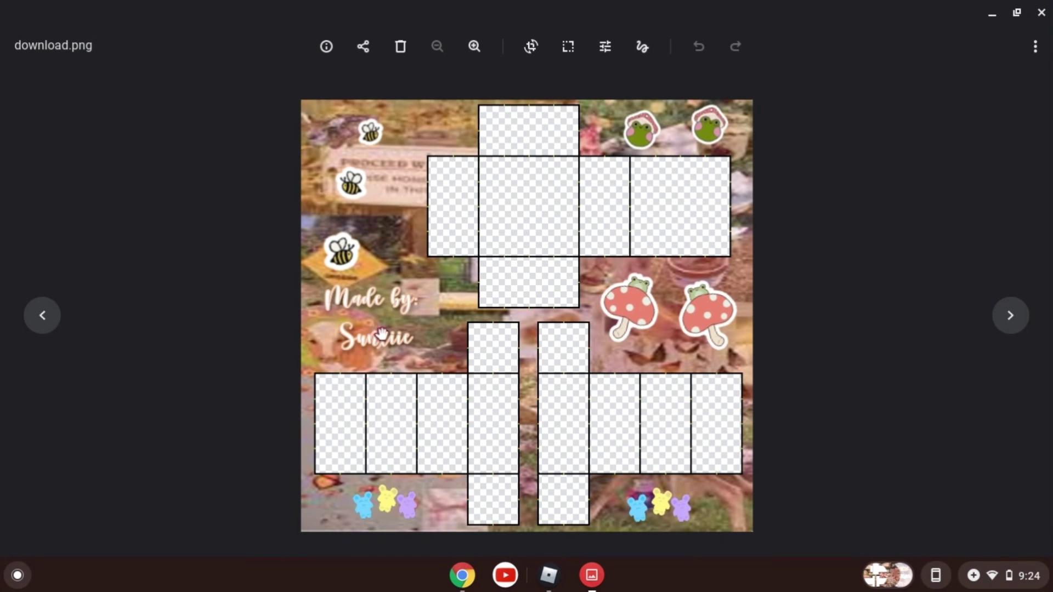
scroll(413, 295, "up", 3)
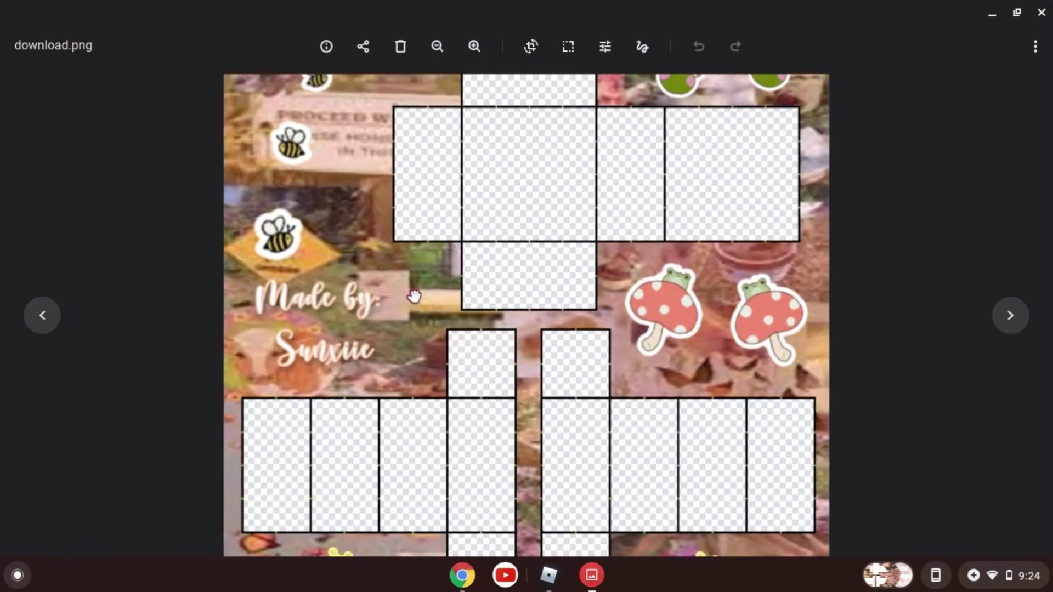
scroll(315, 309, "down", 3)
scroll(340, 311, "up", 2)
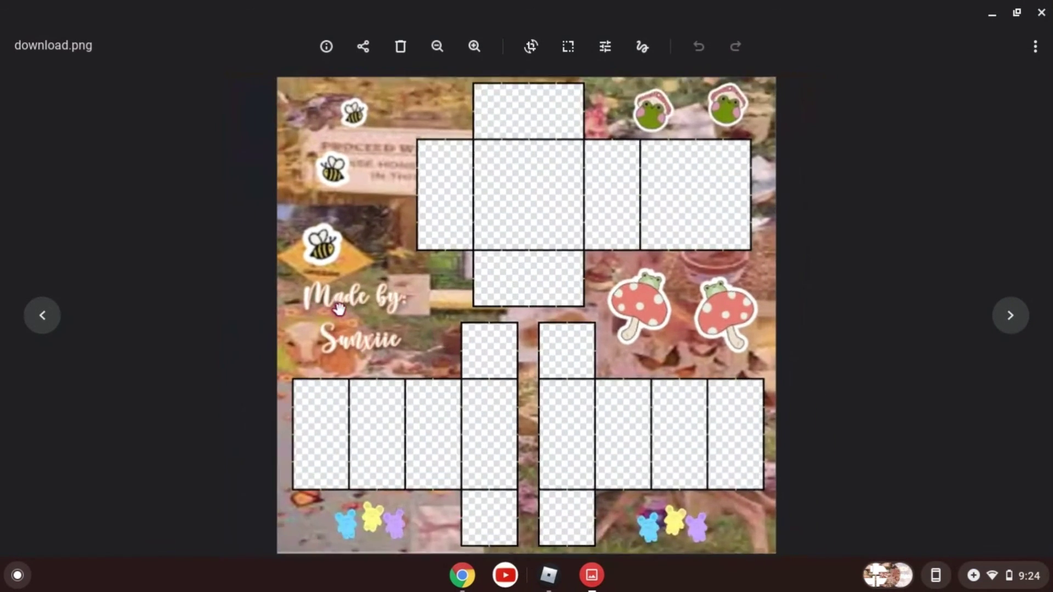
scroll(248, 236, "down", 2)
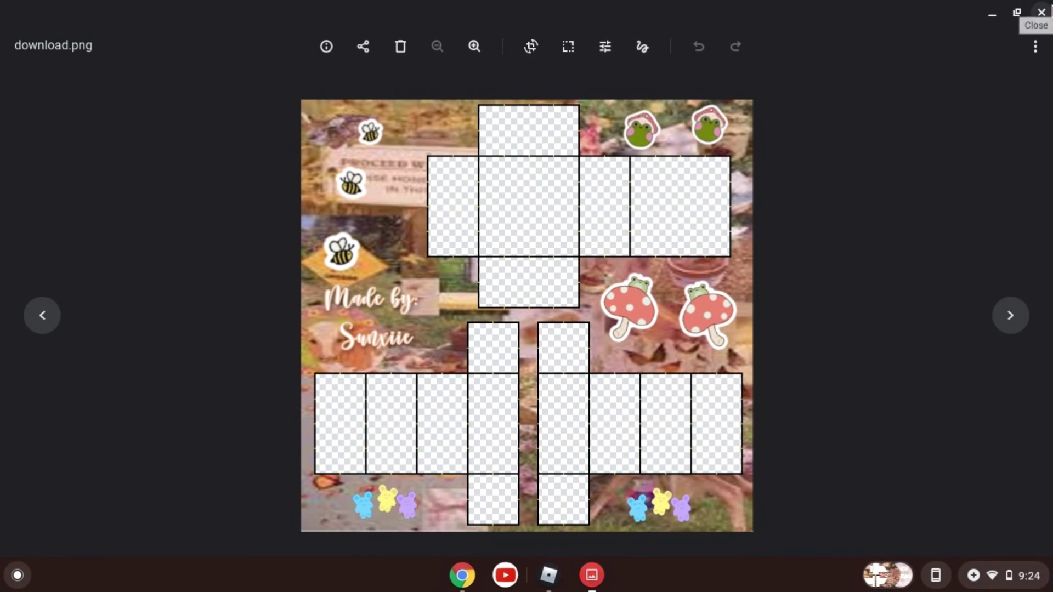
left_click(1042, 12)
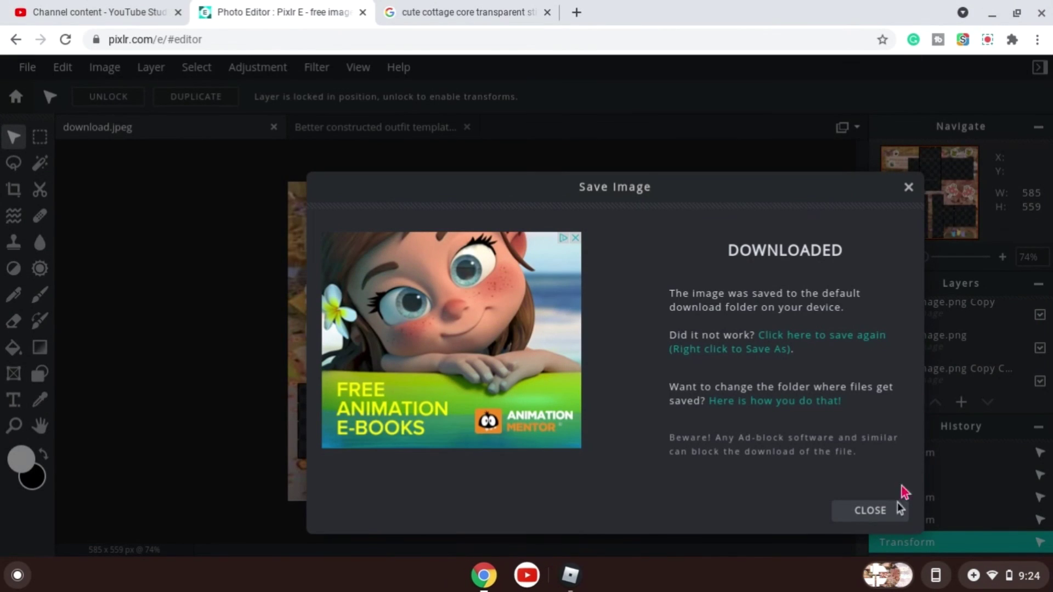
left_click(872, 513)
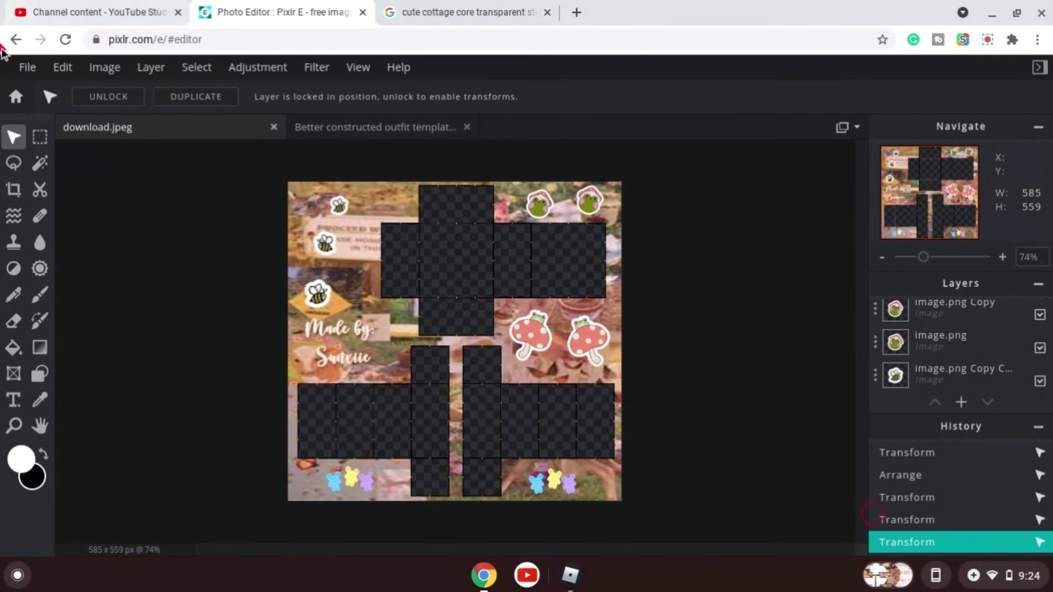